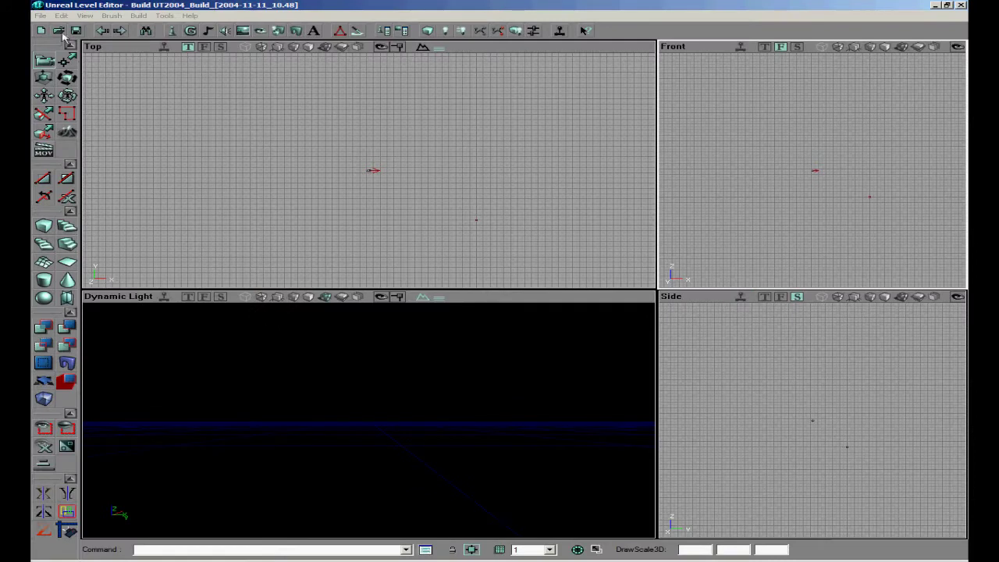
- Open the map file KF-Farm.rom from the Maps folder
click(58, 30)
click(337, 214)
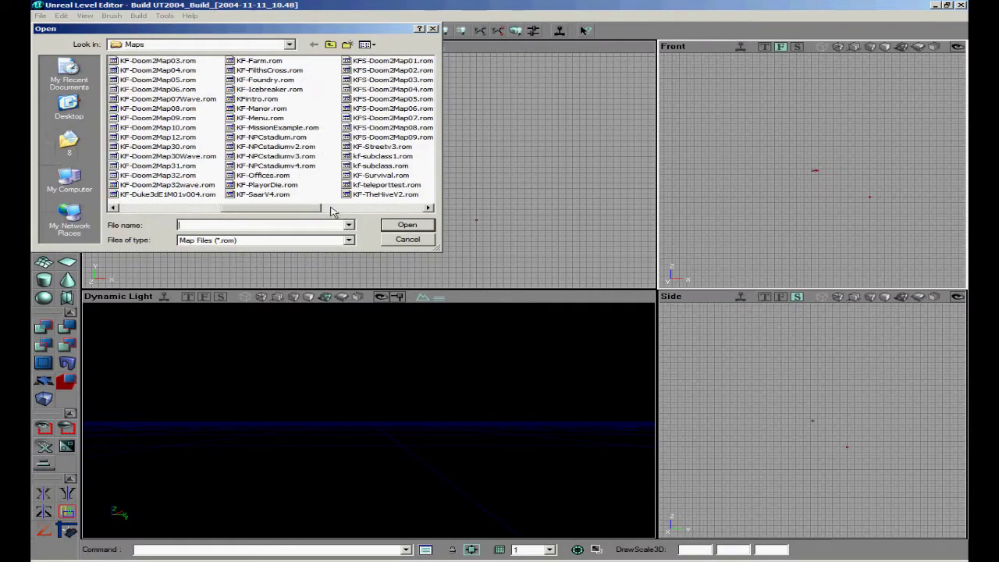
double_click(264, 61)
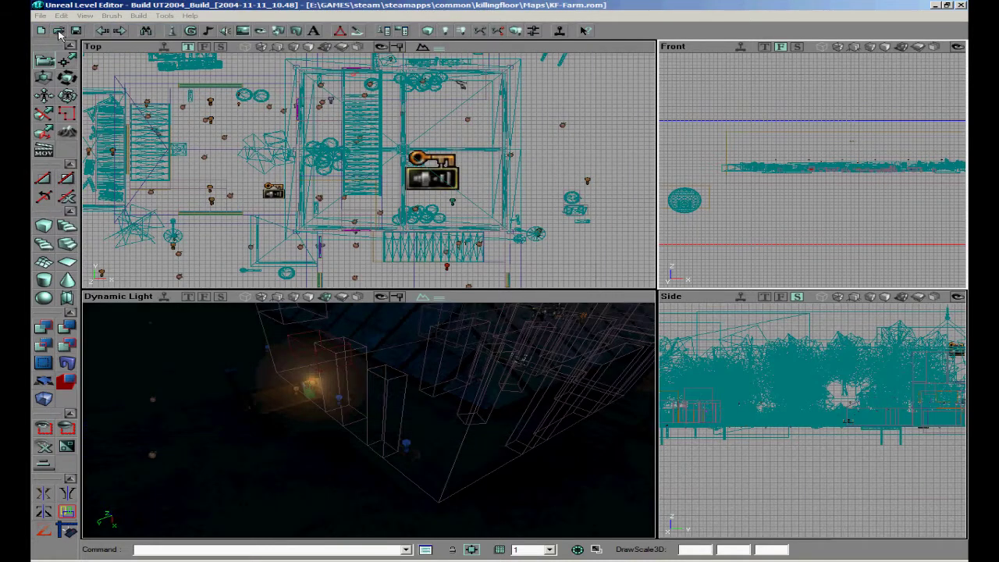
- Open the map file tempmap.rom from the Maps folder
click(59, 31)
click(349, 210)
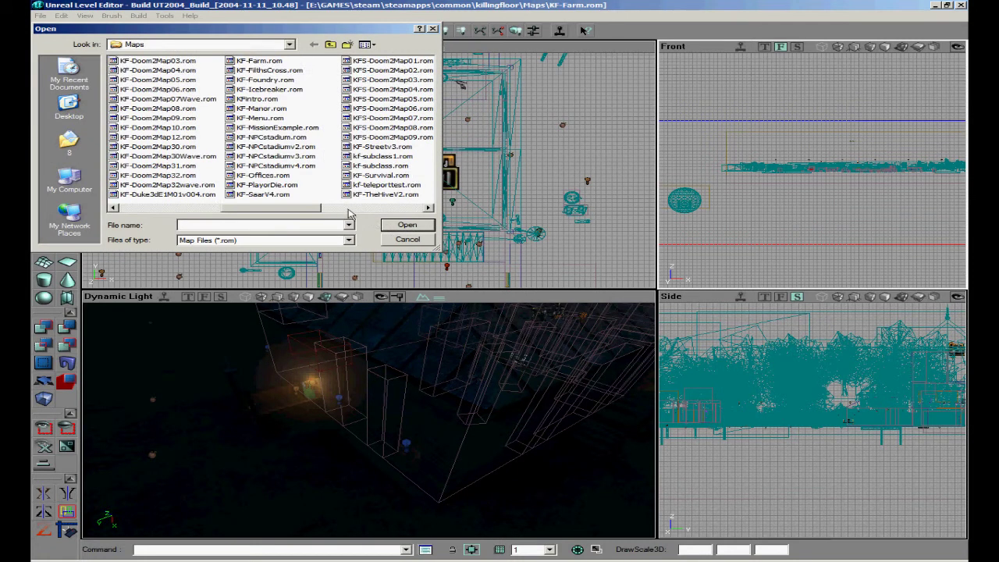
click(358, 209)
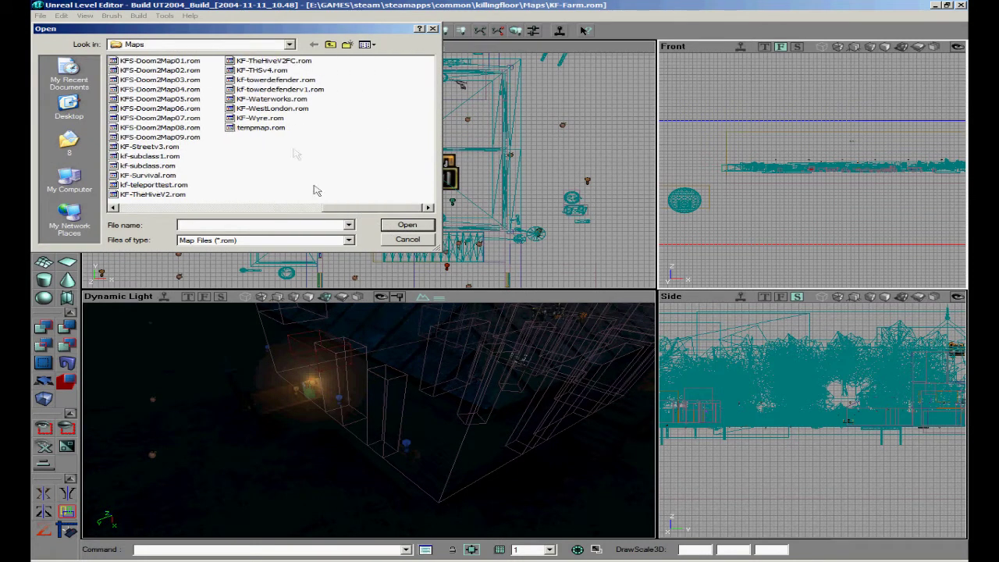
double_click(260, 128)
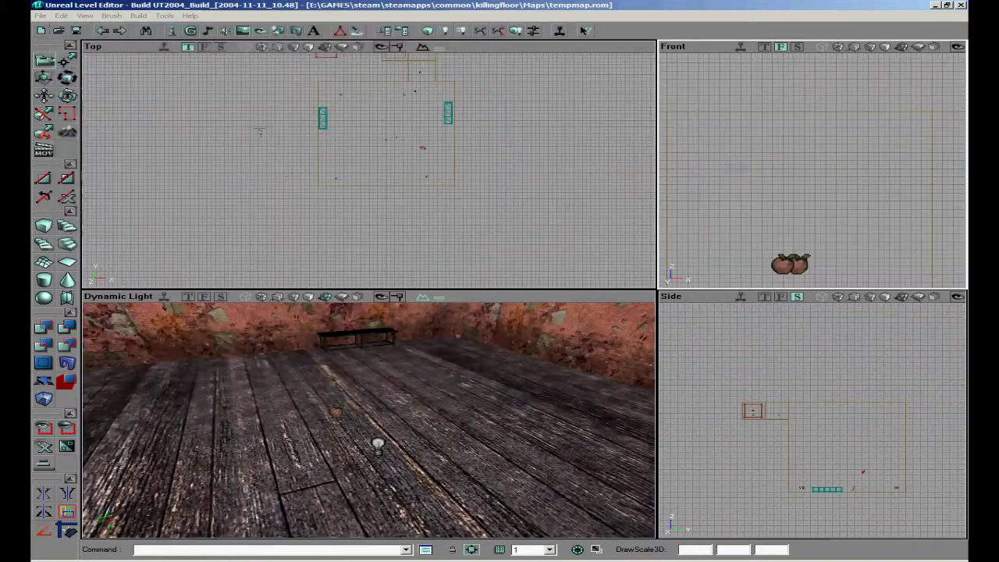
- Add a light on the wooden floor in front of the bench and raise it slightly above the floor
mouse_move(340, 451)
right_down()
mouse_move(382, 441)
mouse_move(359, 446)
right_up()
click(359, 447)
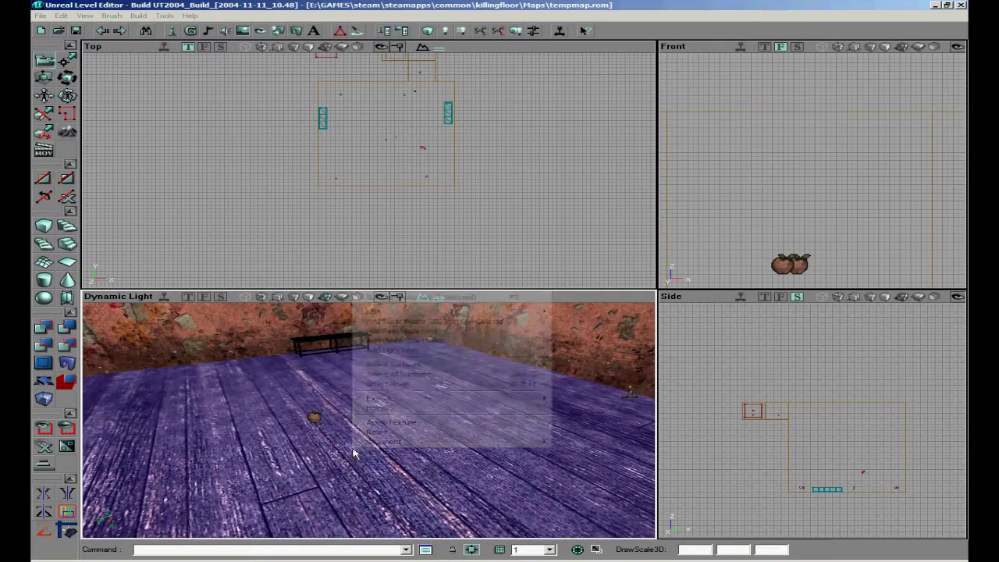
right_click(353, 448)
click(428, 352)
click(354, 437)
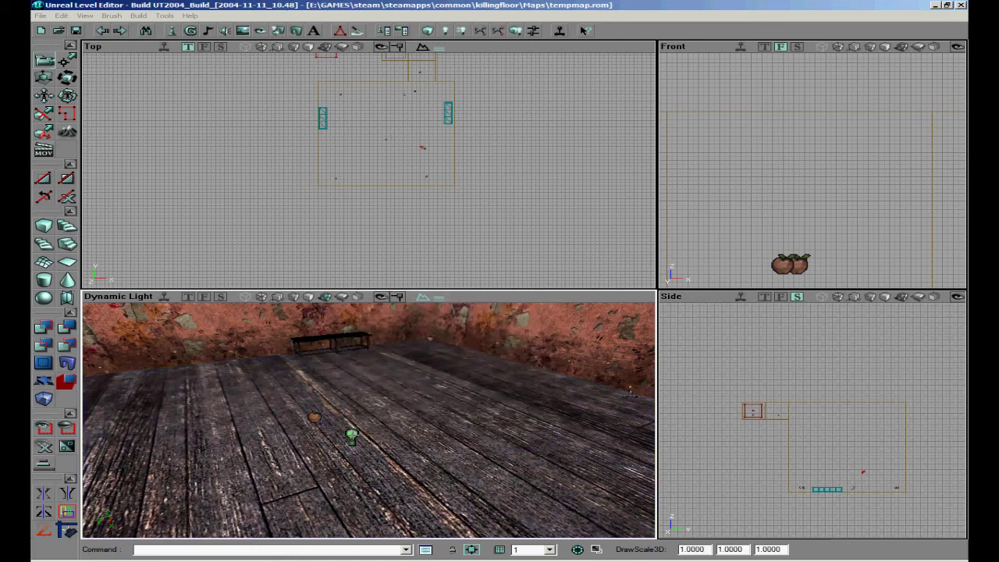
ctrl+drag(354, 437, 346, 322)
drag(368, 421, 368, 401)
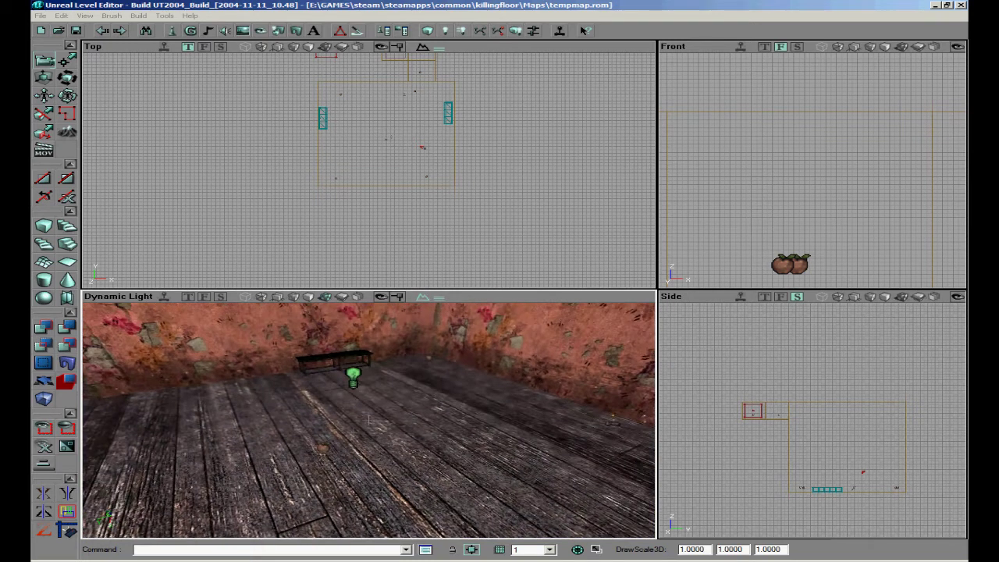
- Open the new light's properties and examine its Corona, LightColor and Lighting settings
right_click(351, 376)
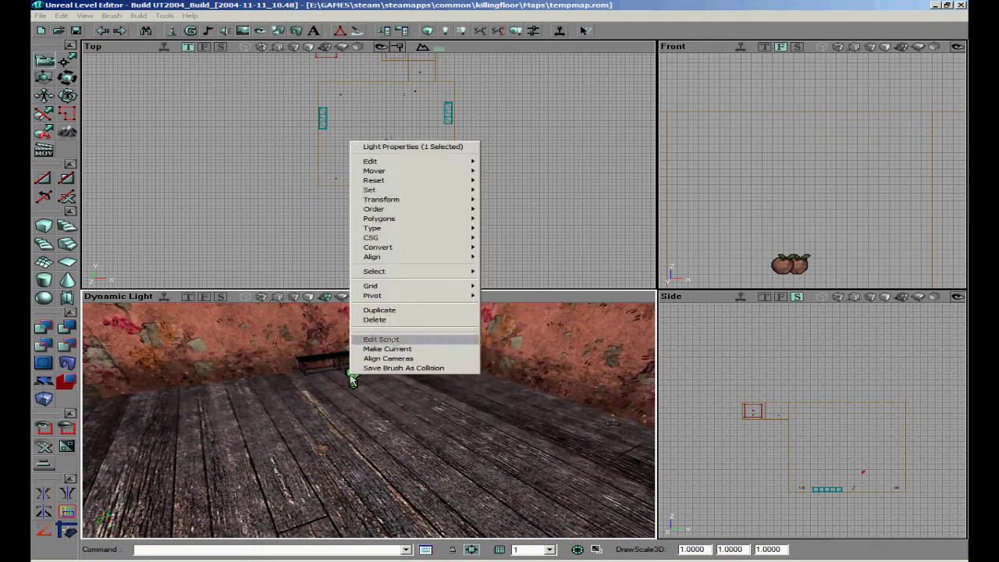
click(419, 148)
drag(741, 19, 767, 16)
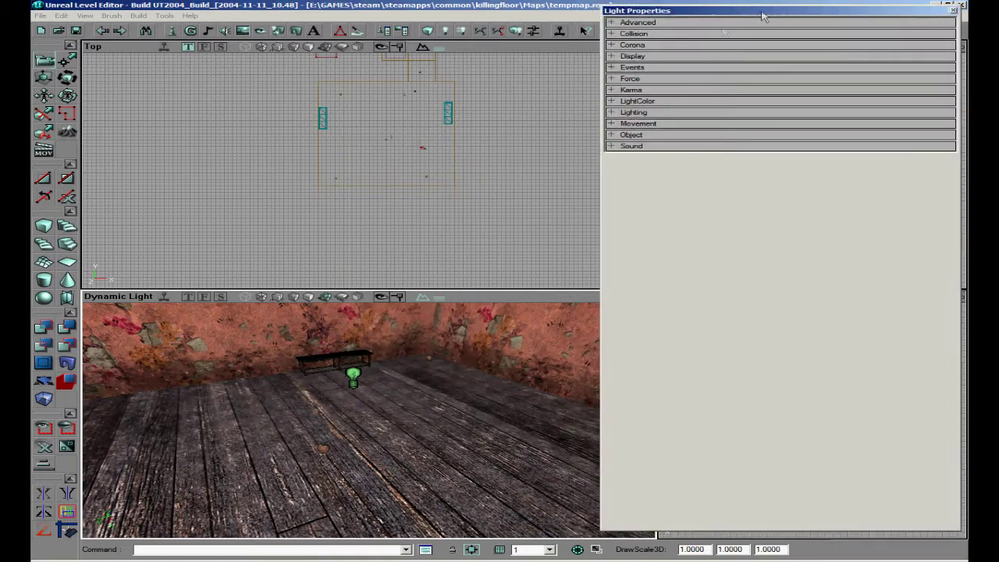
click(653, 45)
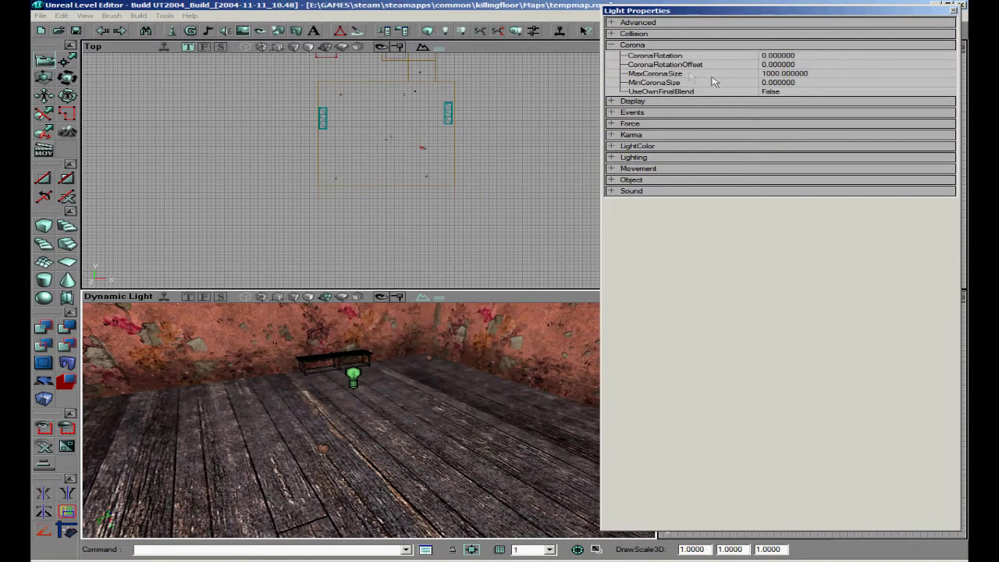
click(638, 46)
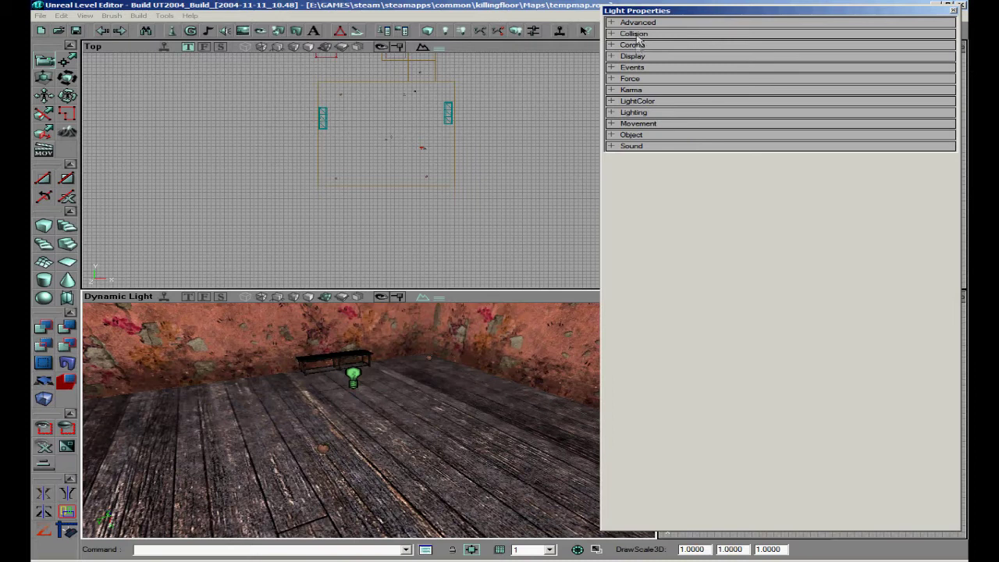
click(639, 103)
click(641, 139)
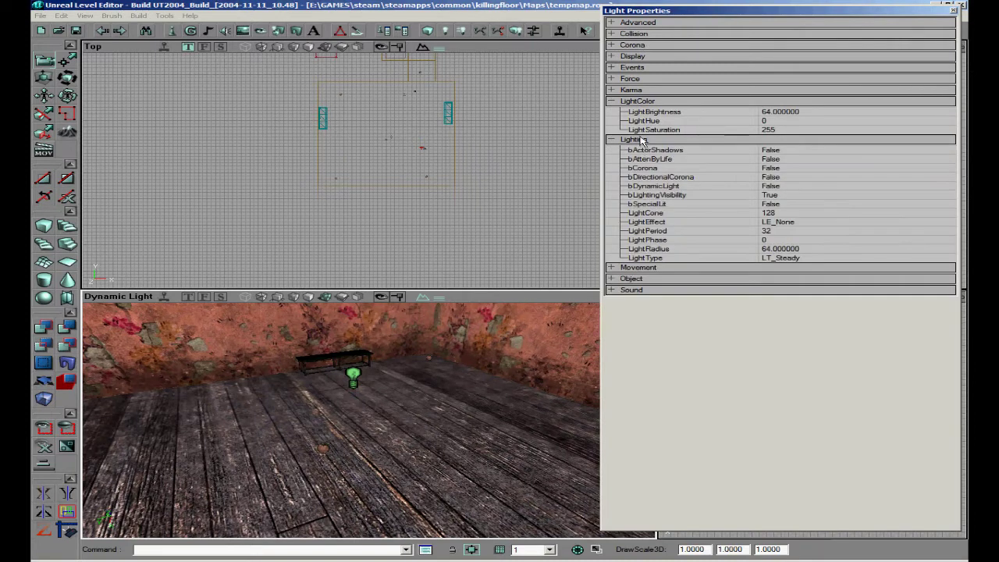
right_drag(476, 392, 447, 348)
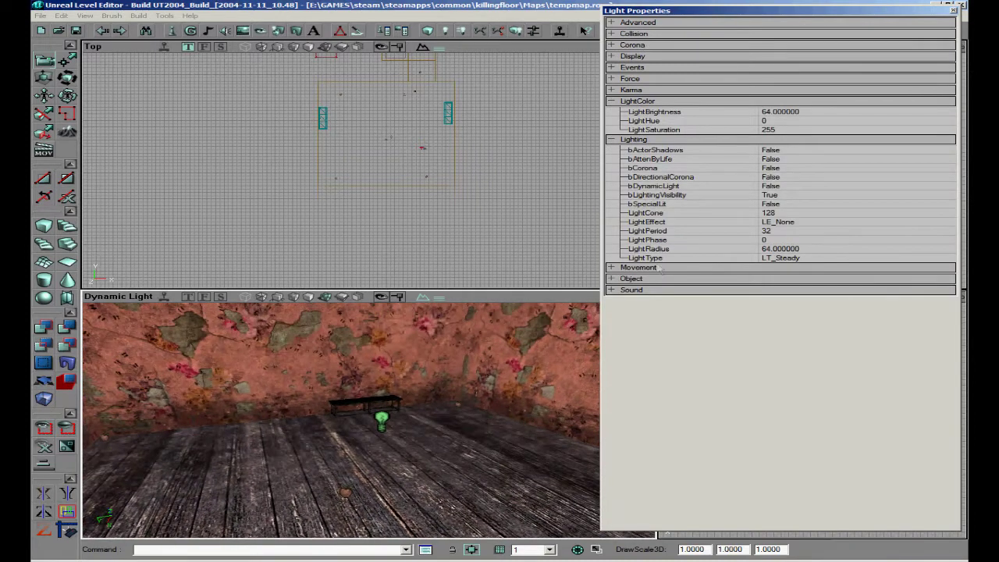
click(646, 102)
click(648, 101)
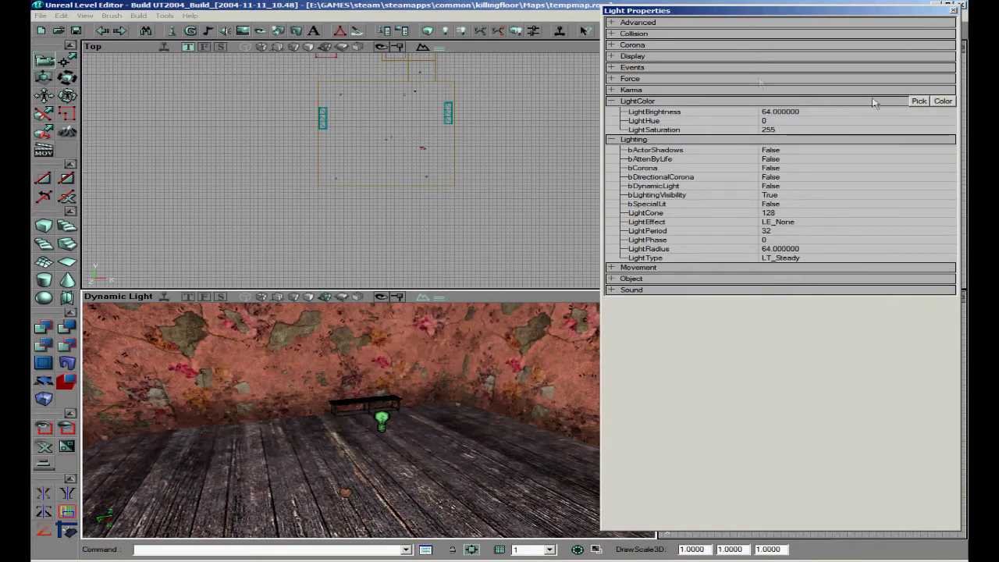
- Show the light's Skins display property and select the Corona2 texture from the Coronas group of the myLevel package
click(634, 56)
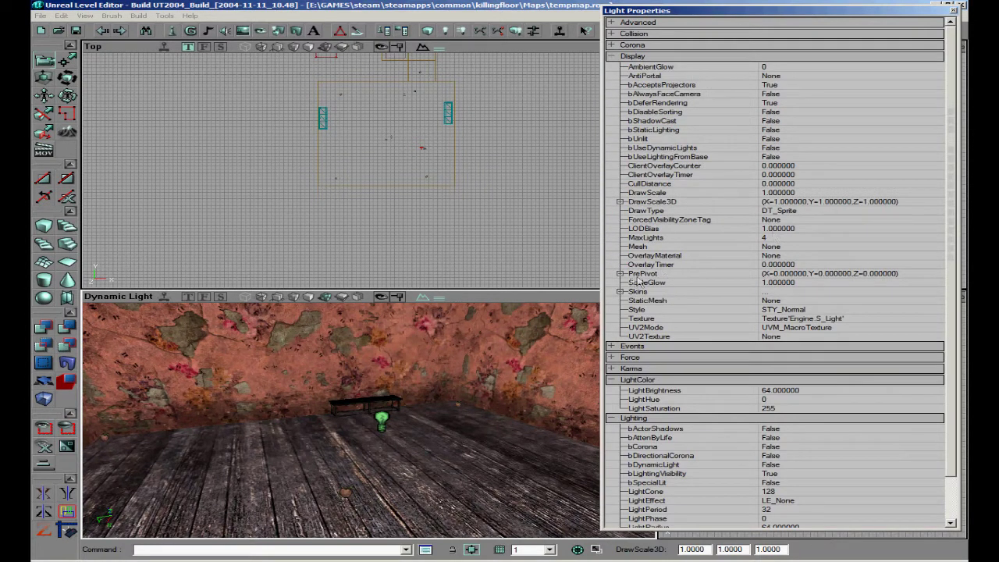
click(647, 292)
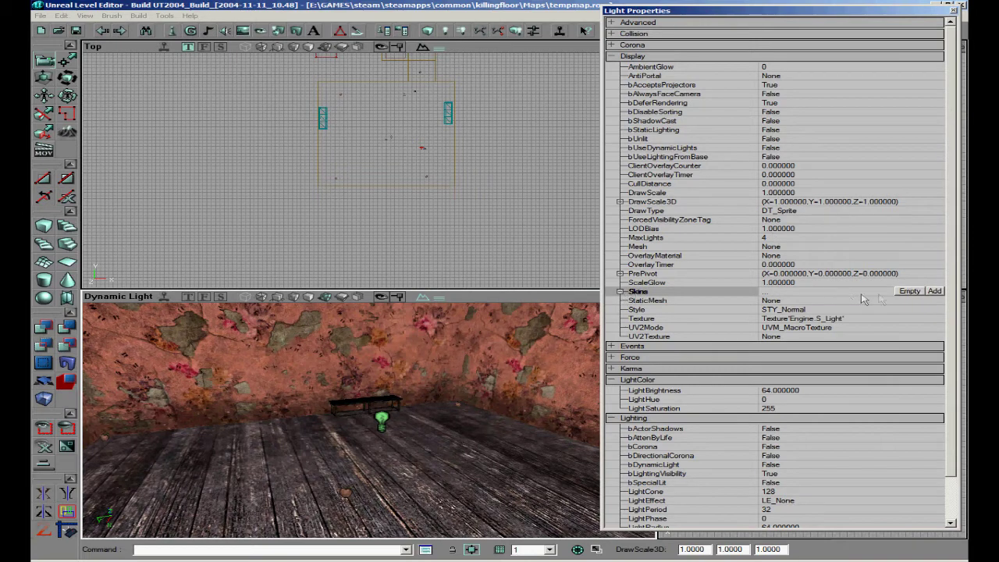
click(242, 31)
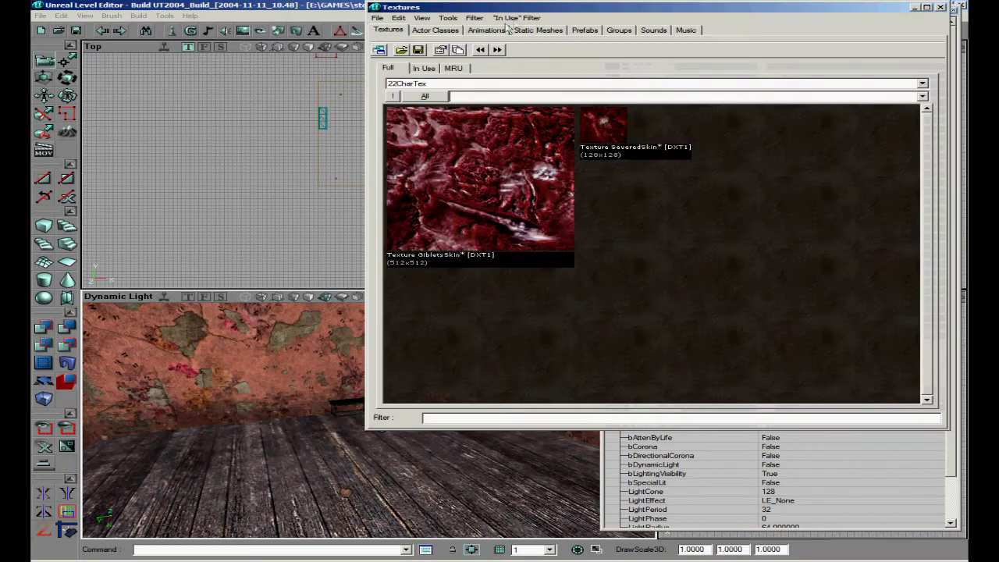
drag(507, 7, 203, 61)
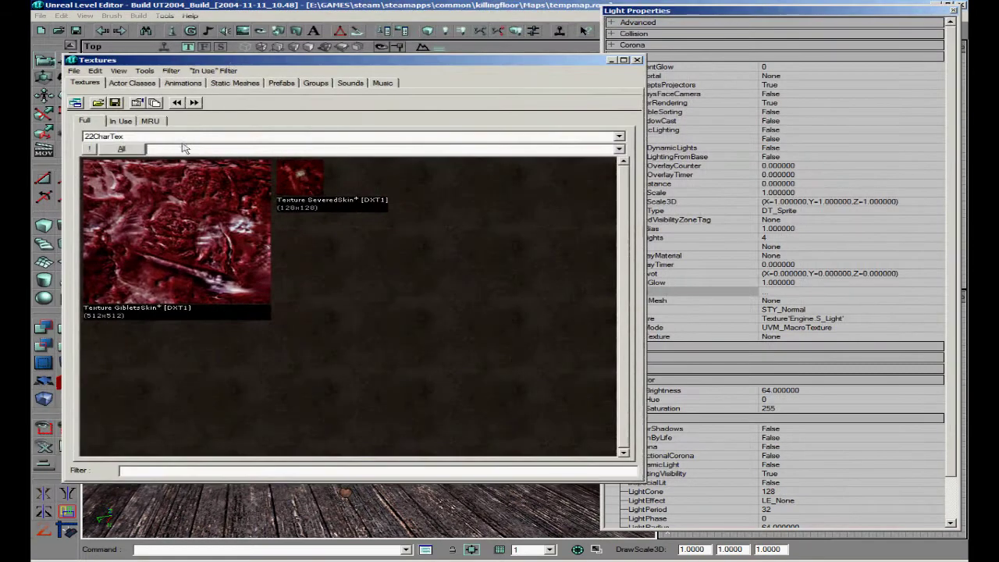
click(179, 138)
scroll(167, 290, down, 8)
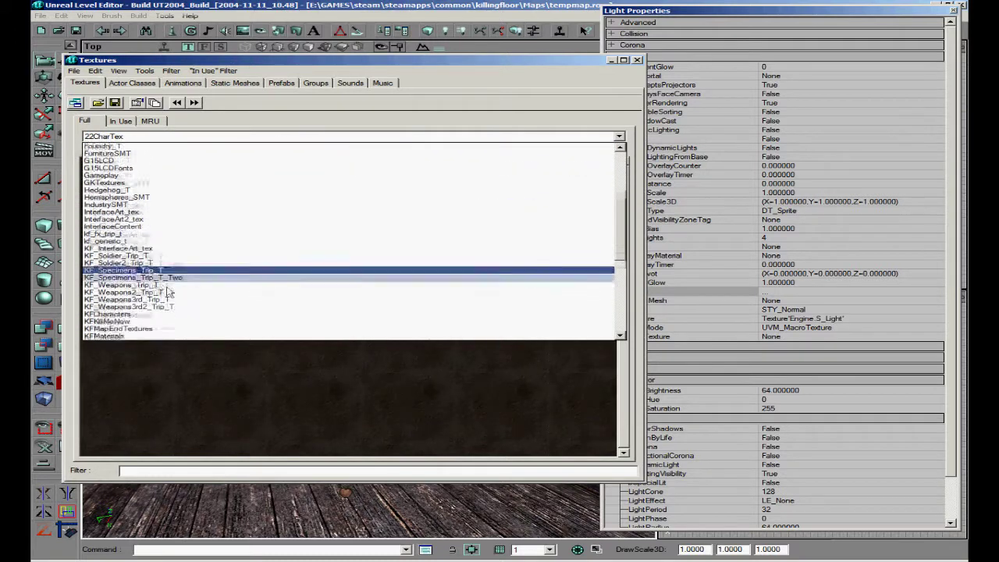
scroll(167, 292, down, 5)
click(115, 259)
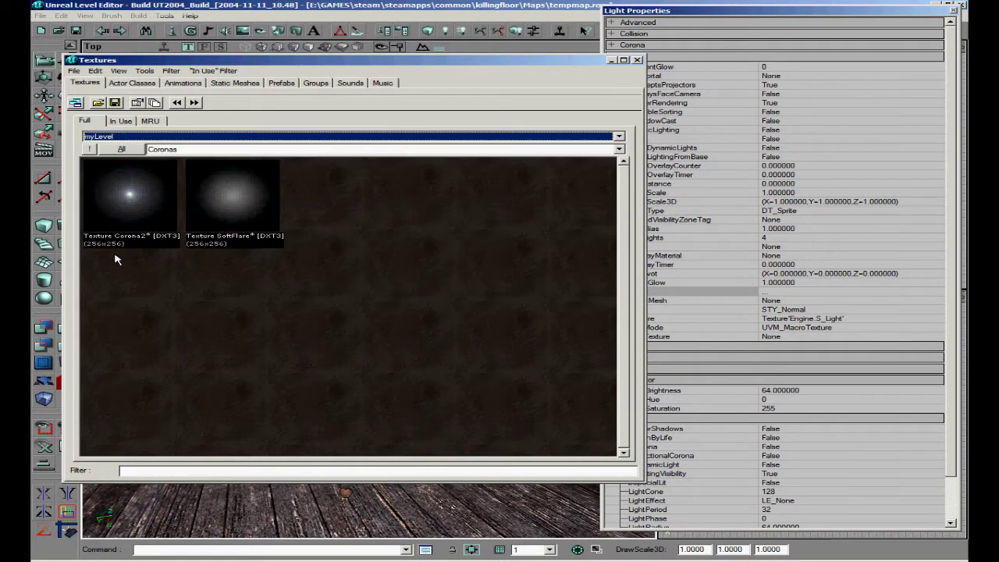
click(134, 199)
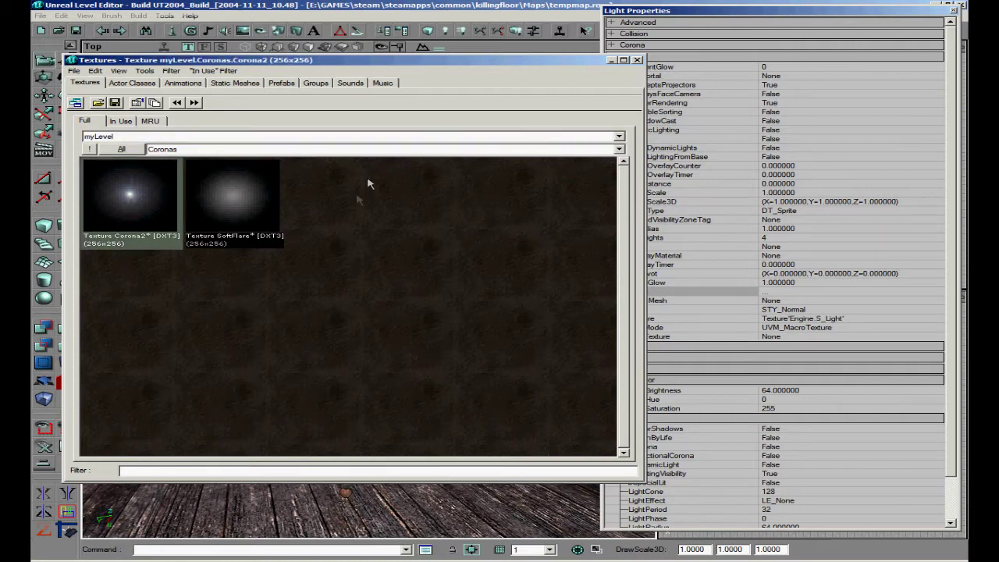
- Add a Skins entry to the light, assign the Corona2 texture to it, and close the properties and texture windows
click(786, 293)
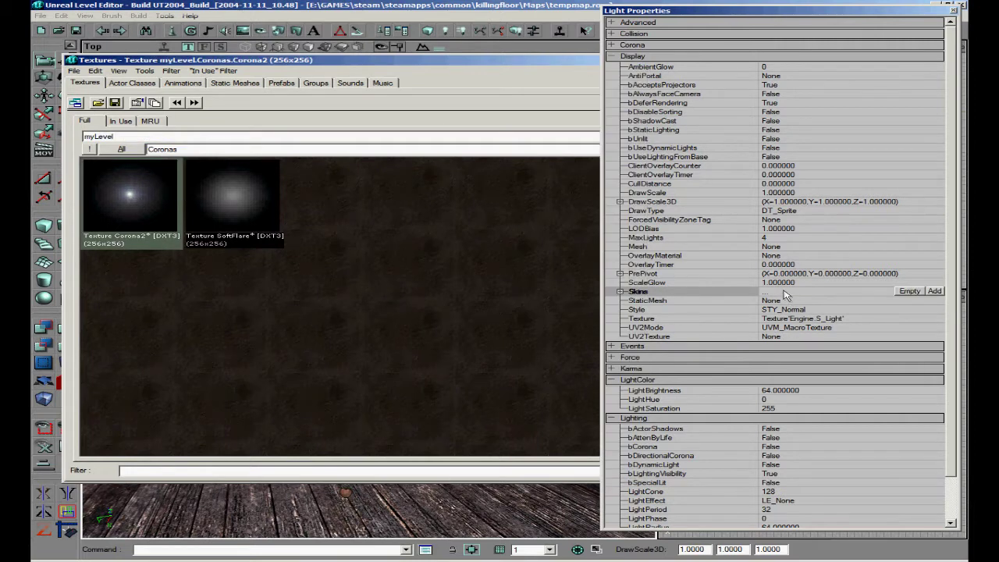
click(934, 291)
click(864, 300)
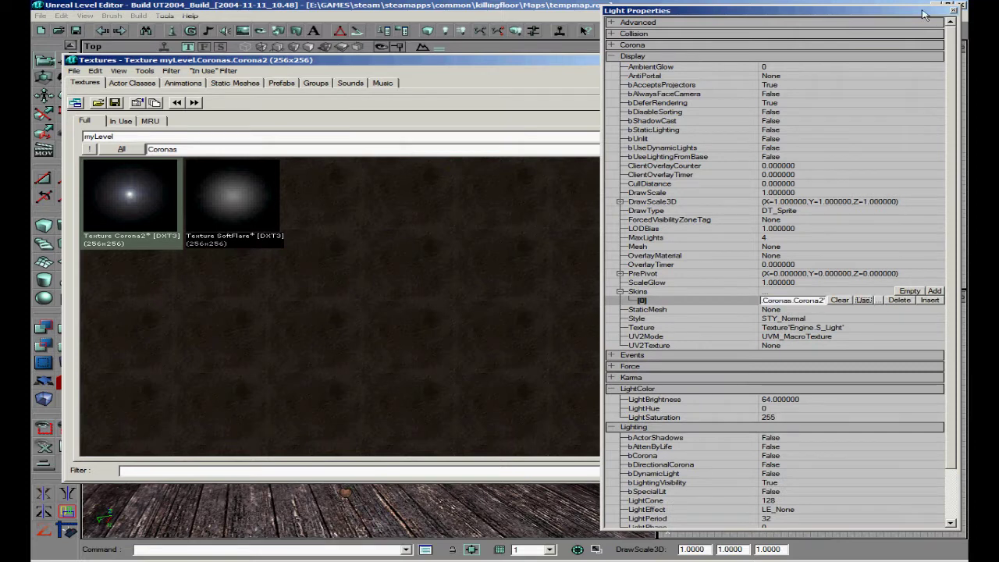
click(954, 10)
click(637, 60)
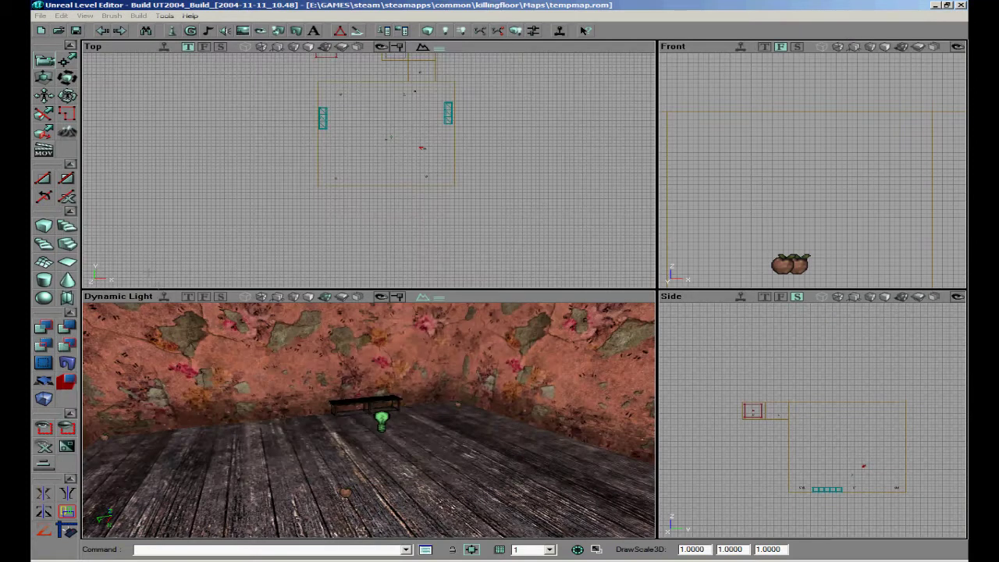
- Reopen the light's properties and set bCorona to True in its Lighting settings
right_click(381, 424)
click(414, 199)
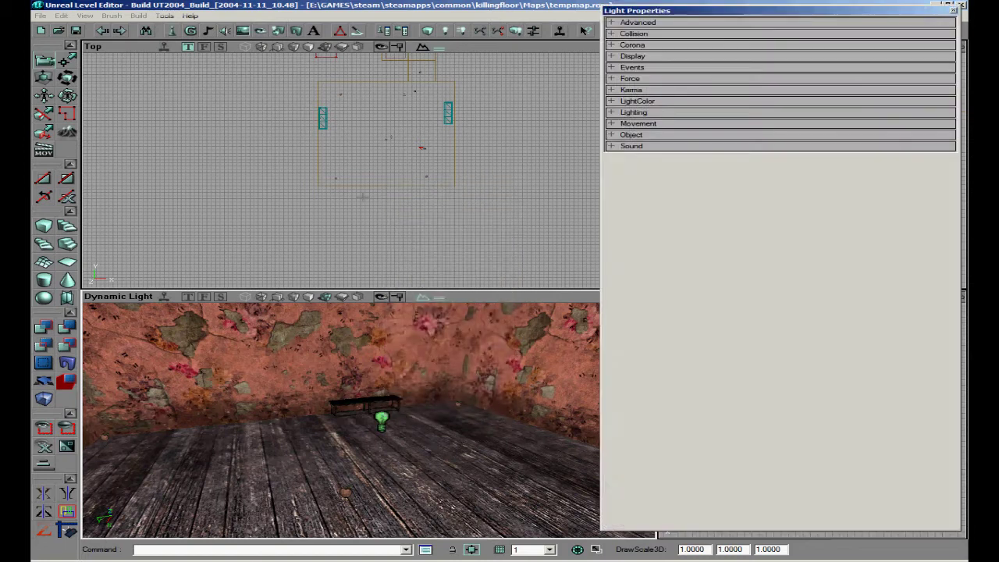
click(656, 34)
click(652, 34)
click(647, 102)
click(651, 139)
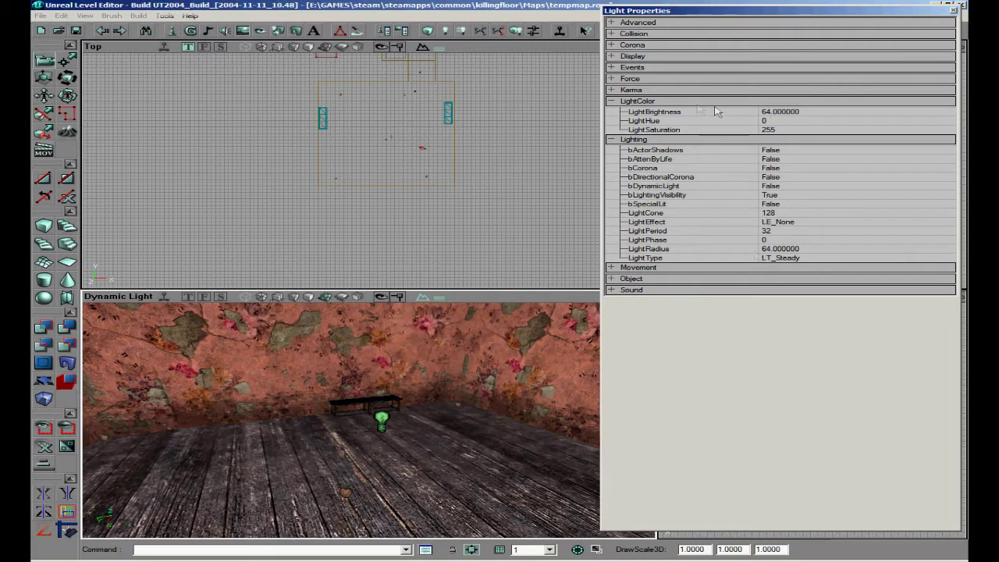
click(800, 168)
click(946, 169)
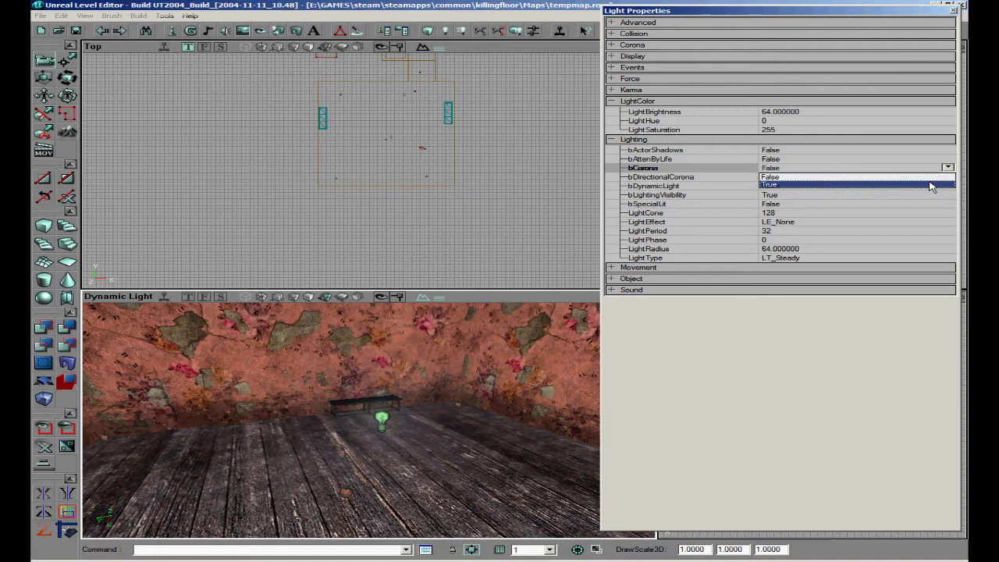
click(932, 187)
- Rebuild the level's lighting and view the light's corona in the 3D view
drag(367, 422, 368, 423)
right_drag(368, 422, 380, 410)
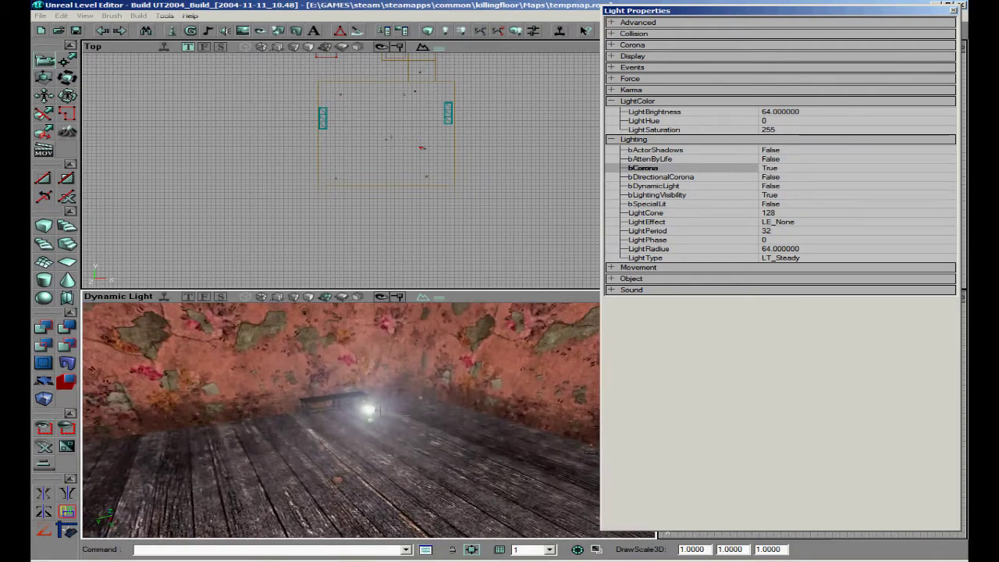
click(444, 29)
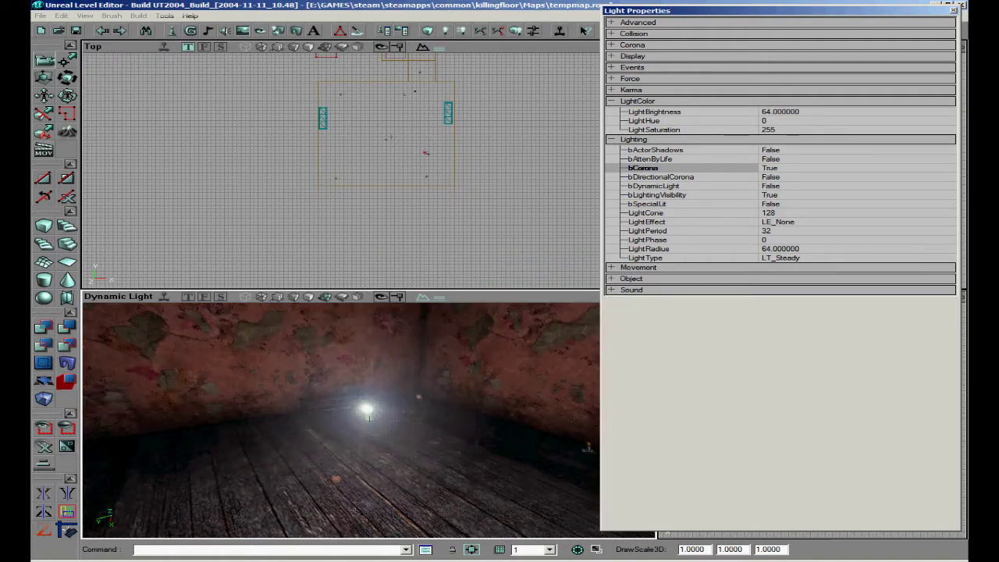
mouse_move(369, 418)
right_down()
mouse_move(393, 452)
mouse_move(368, 421)
mouse_move(370, 407)
mouse_move(368, 420)
right_up()
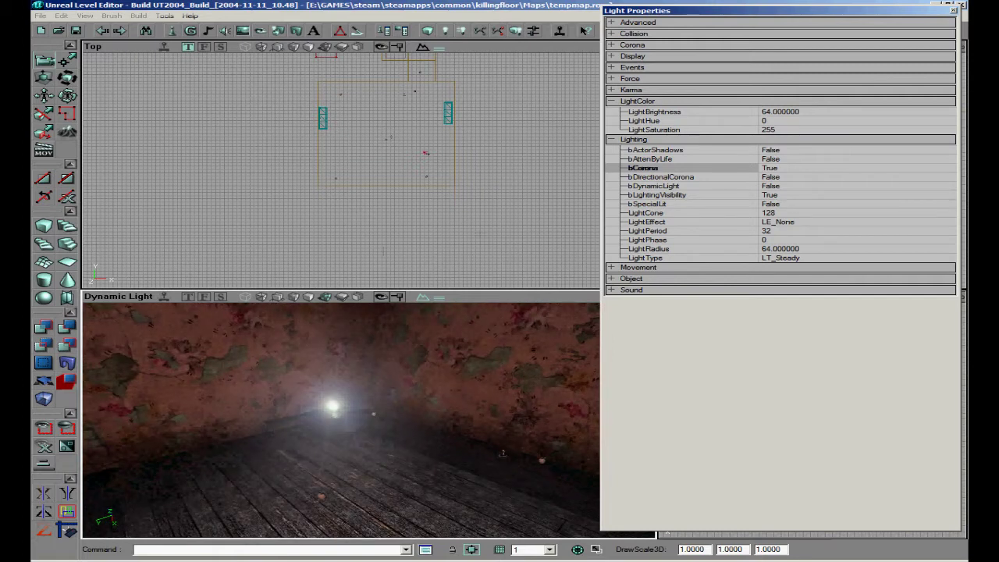
- Set the light's MaxCoronaSize to 2000 and MinCoronaSize to 100, and rebuild the level's lighting
click(630, 44)
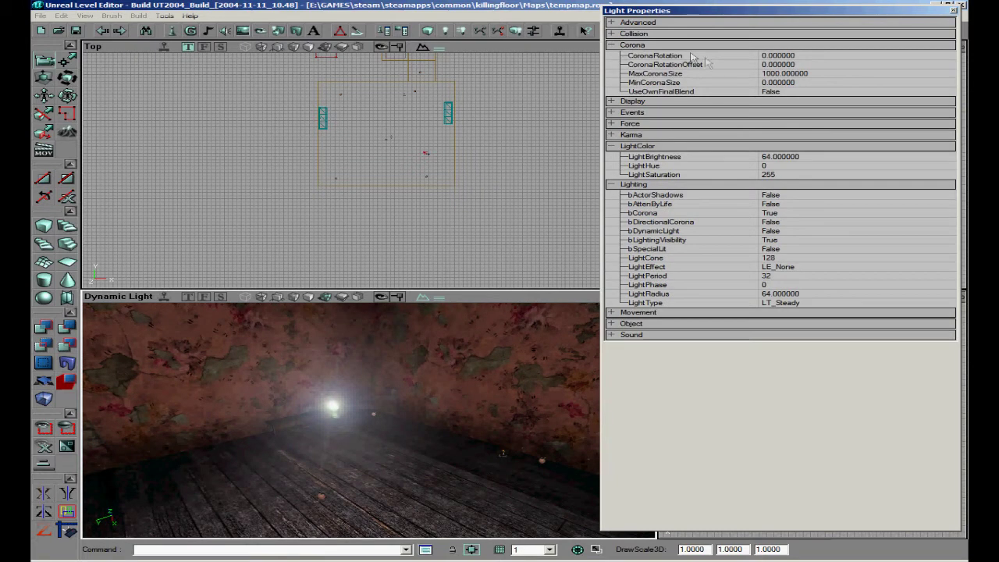
click(776, 74)
text(200)
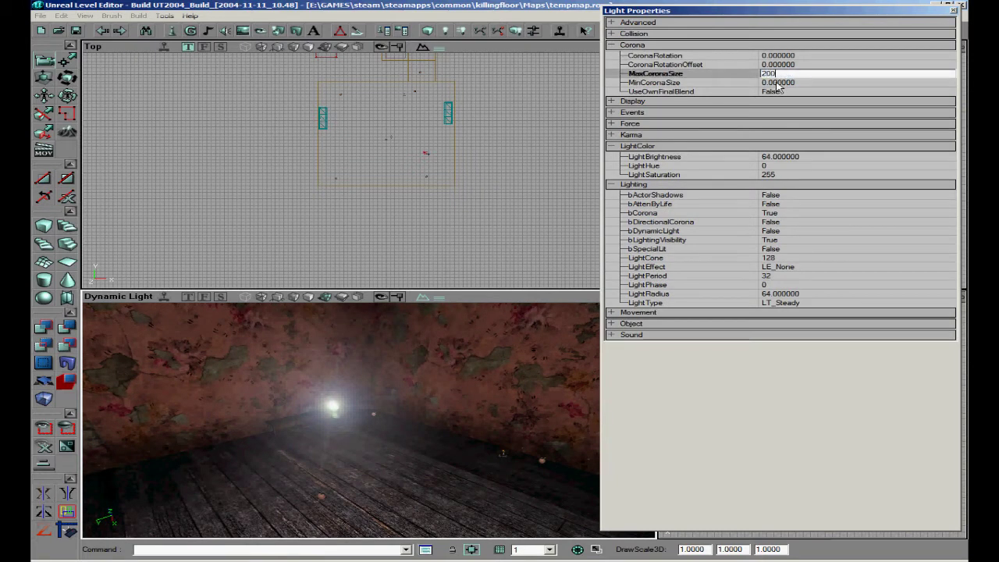
text(0)
click(778, 84)
text(1)
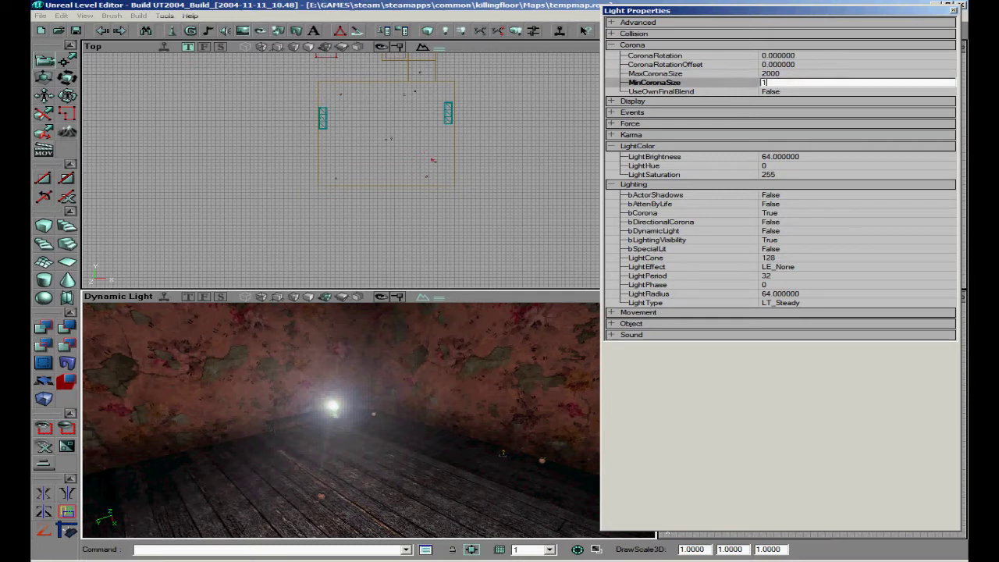
click(443, 32)
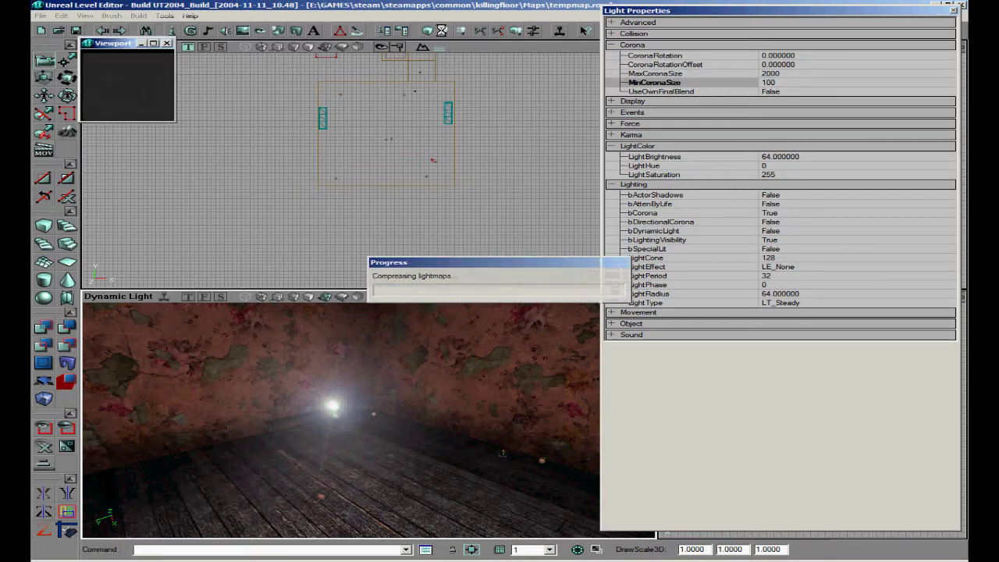
- Set the light's MinCoronaSize to 1000 and view the corona in the 3D view
right_drag(382, 362, 367, 419)
drag(367, 420, 411, 353)
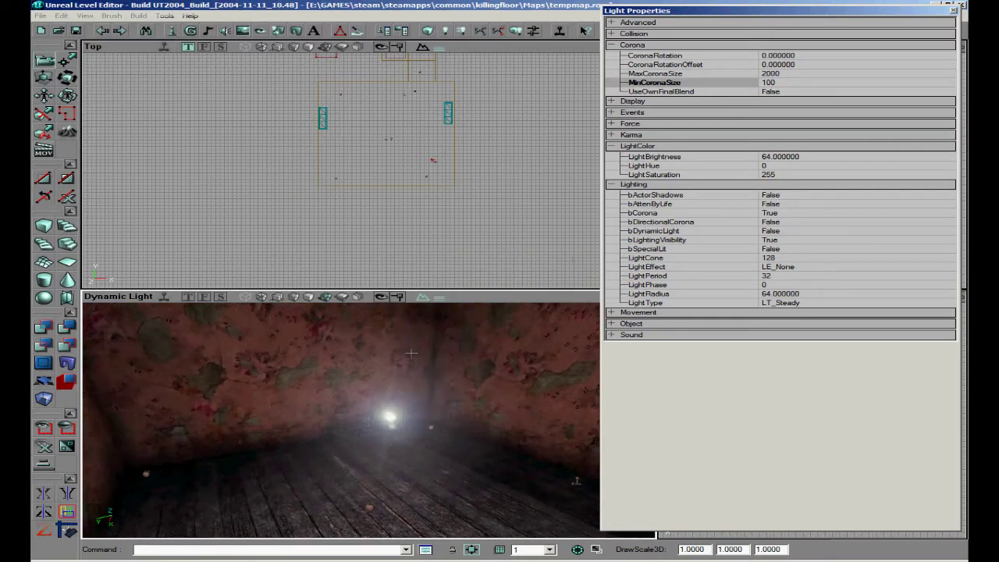
click(783, 82)
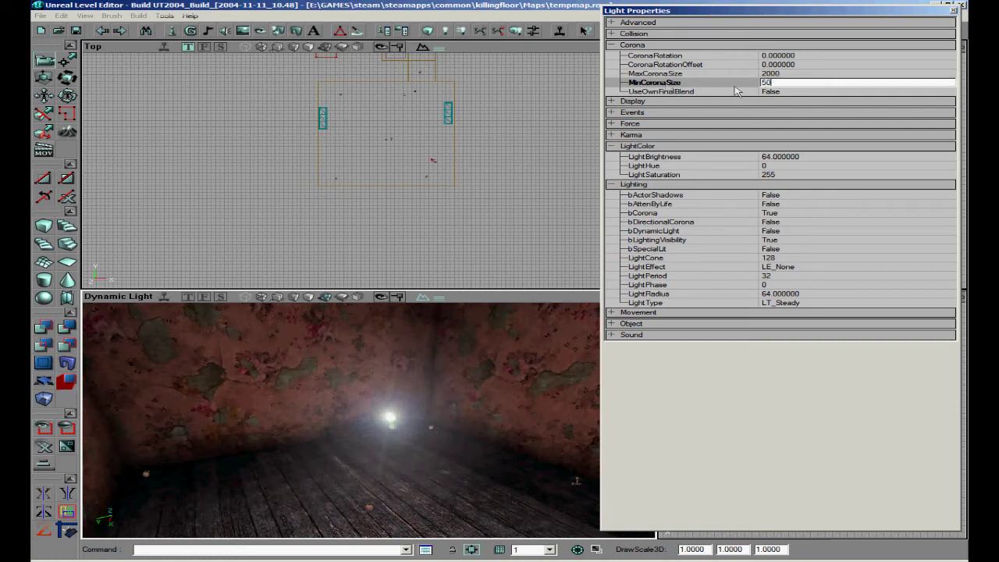
key(BackSpace)
key(BackSpace)
key(BackSpace)
key(Return)
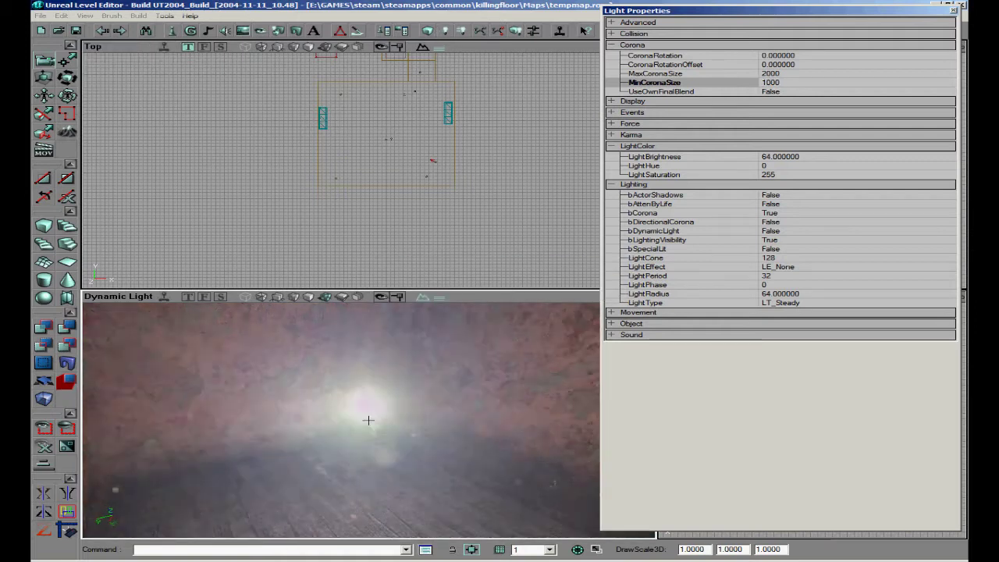
mouse_move(369, 420)
mouse_down()
mouse_move(378, 476)
mouse_move(367, 515)
mouse_move(368, 420)
mouse_up()
right_drag(368, 420, 362, 477)
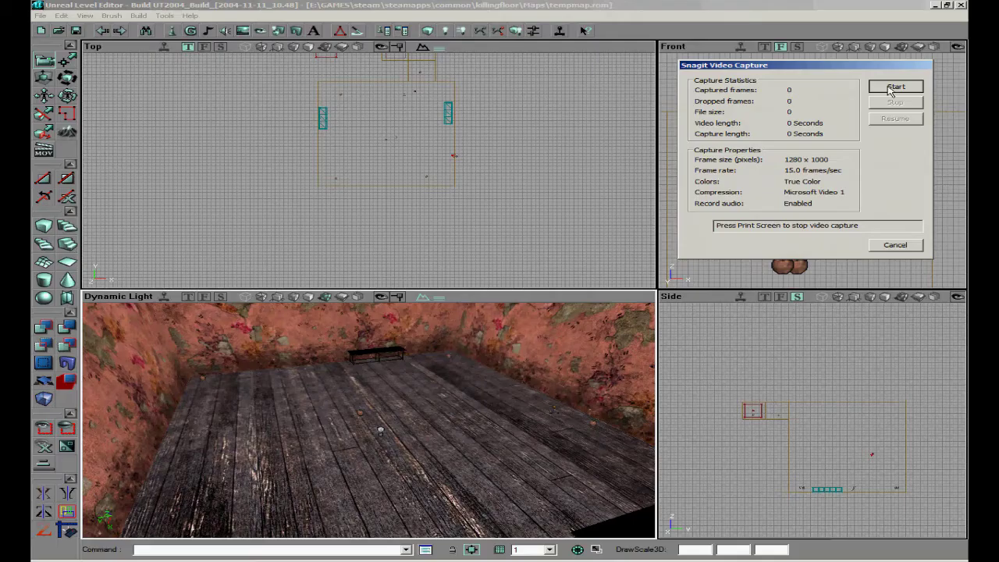
- Build a cube brush with a width of 4 and a breadth of 16
click(897, 85)
drag(392, 390, 322, 385)
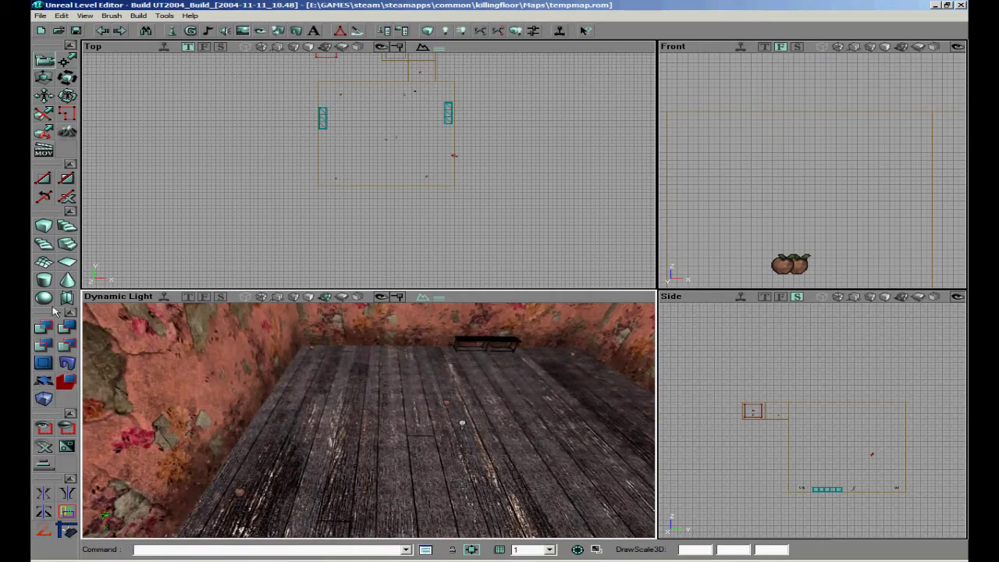
right_click(46, 228)
click(176, 266)
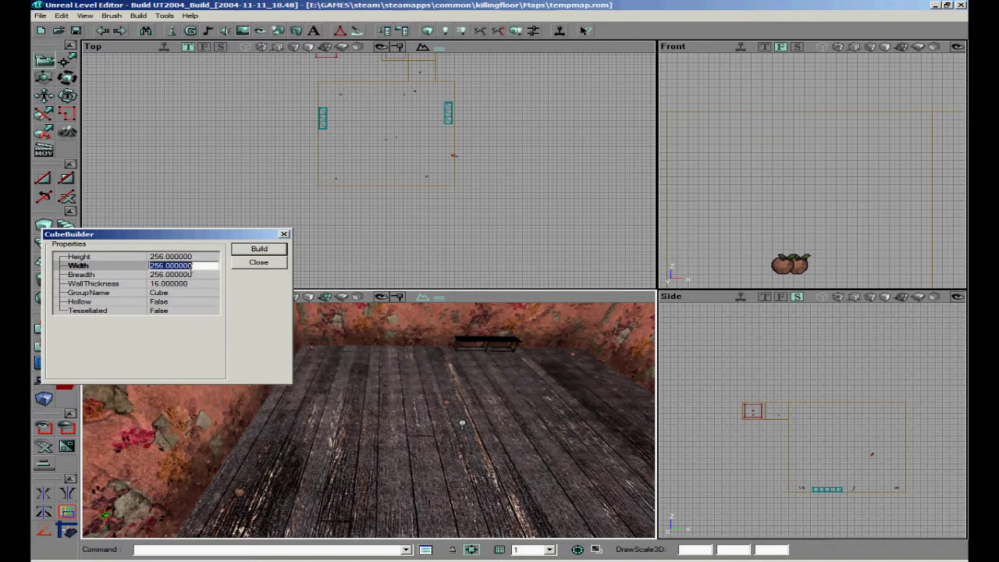
click(165, 257)
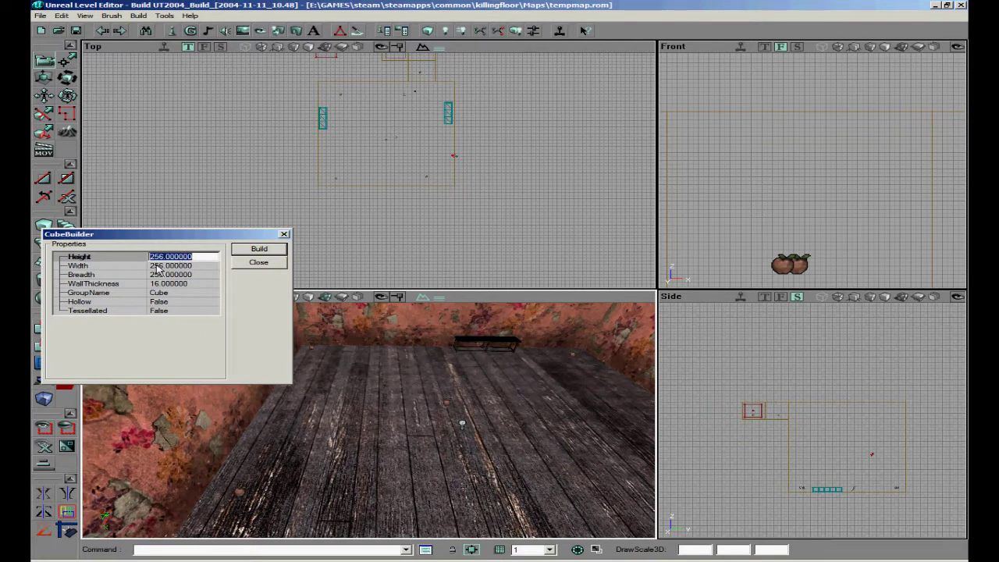
click(157, 266)
text(4)
click(185, 274)
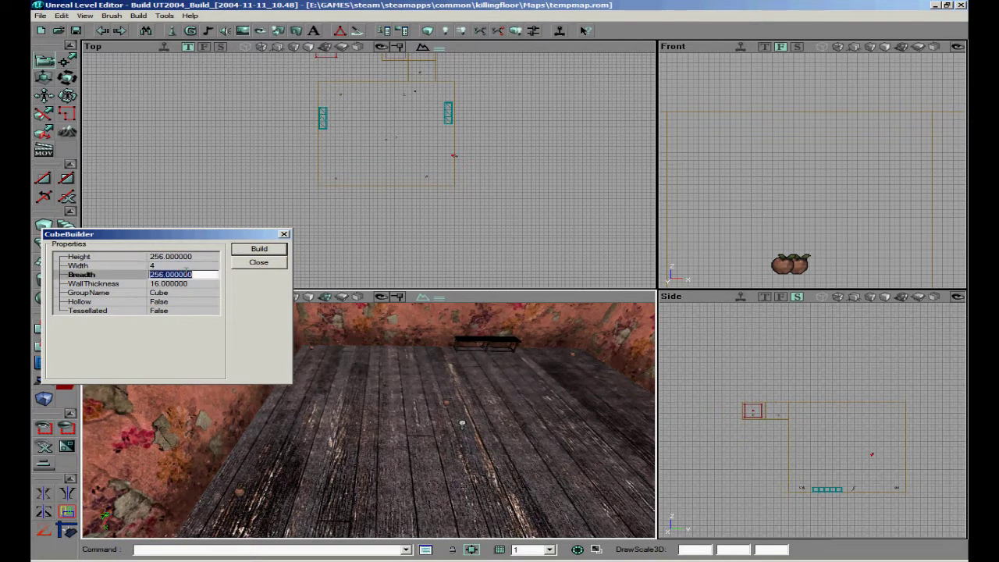
text(16)
click(267, 249)
drag(362, 141, 368, 171)
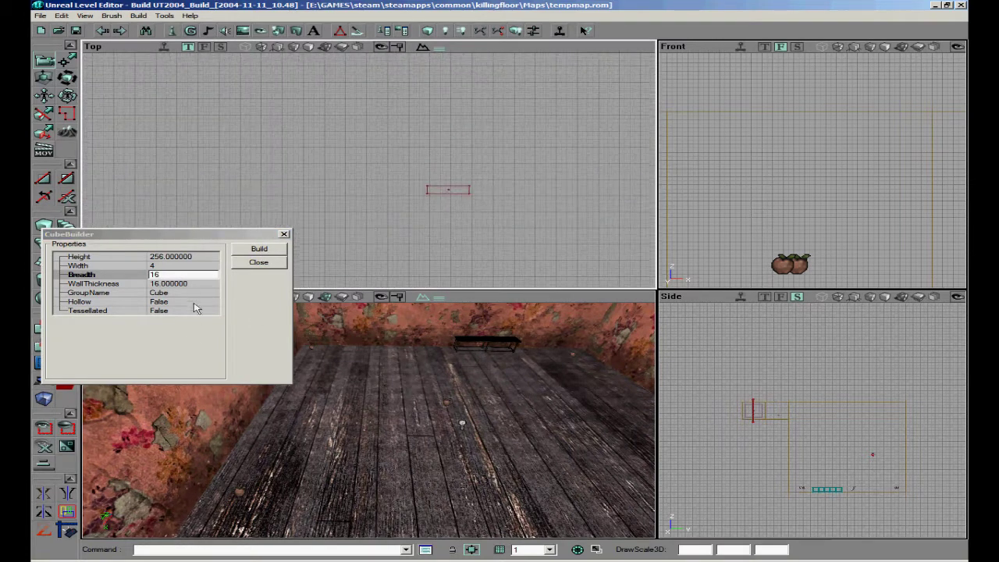
- Rebuild the thin cube brush with a breadth of 256
click(141, 279)
text(256)
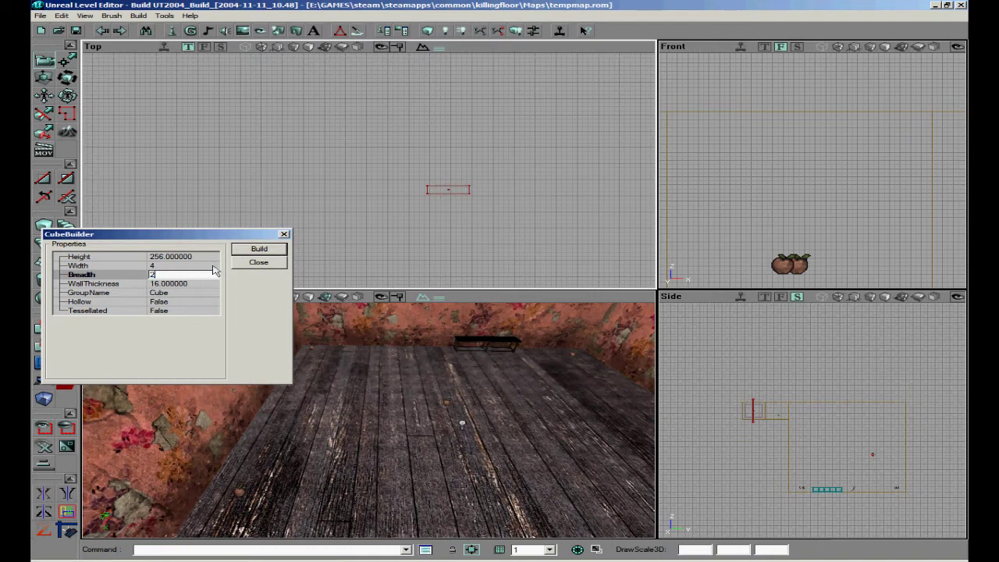
click(258, 252)
drag(363, 164, 368, 233)
- Rebuild the thin cube brush with a breadth of 128
click(110, 277)
text(1)
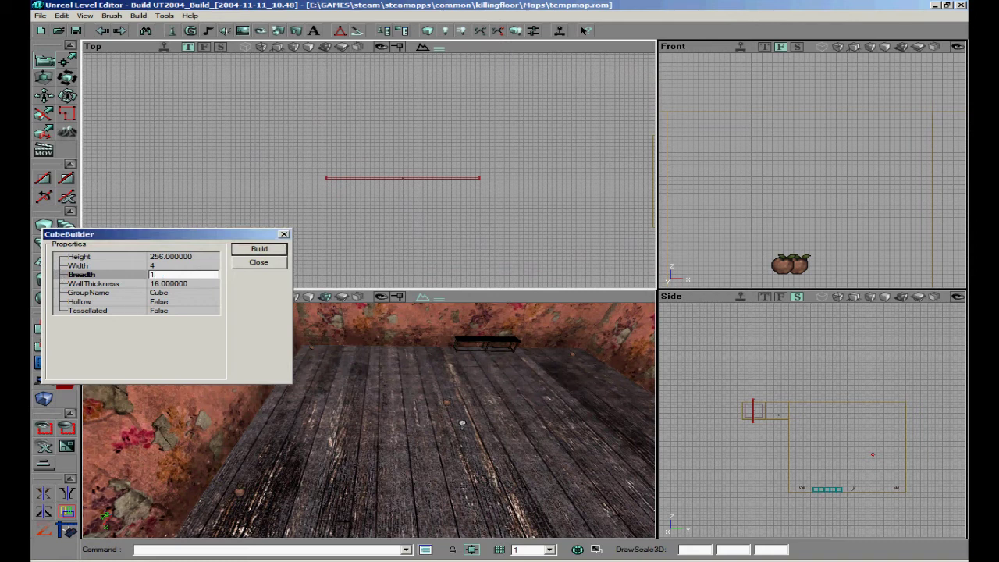
text(28)
click(259, 248)
- Move the thin brush in the Top view so it sits flush against the outside of the room's wall near a corner
click(370, 174)
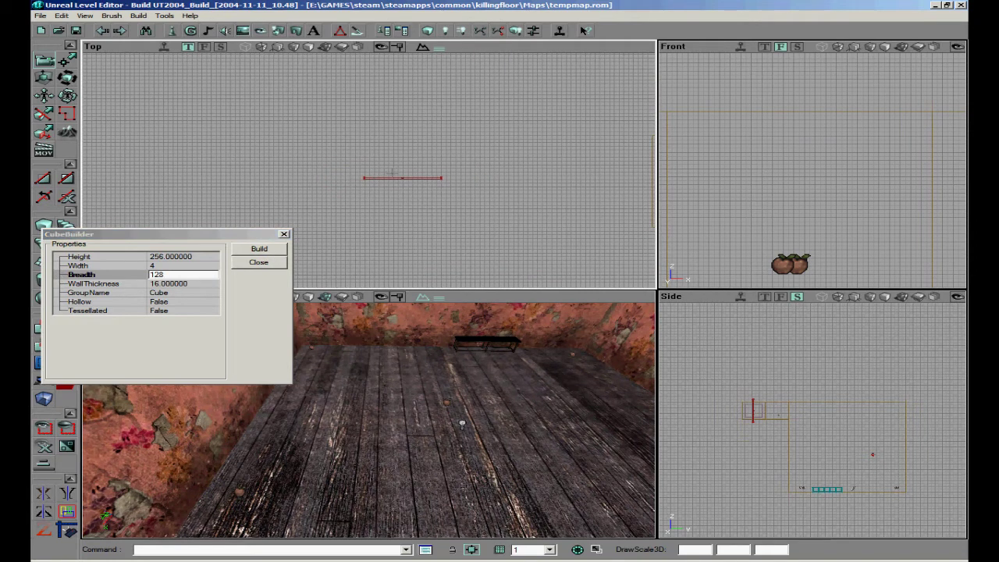
click(370, 178)
mouse_move(369, 176)
ctrl+mouse_down()
mouse_move(374, 250)
mouse_move(395, 16)
mouse_move(367, 106)
mouse_move(355, 74)
ctrl+mouse_up()
scroll(369, 170, up, 5)
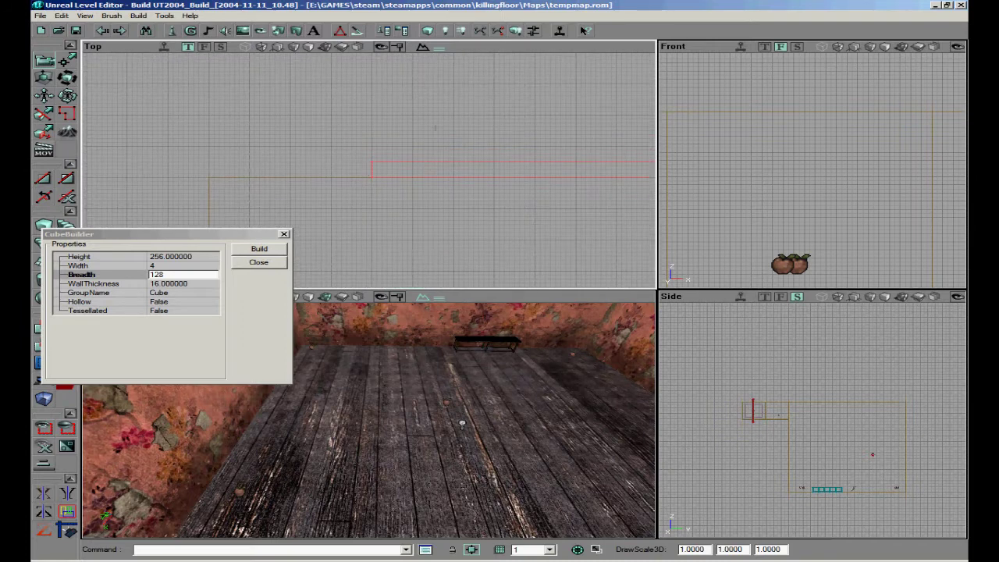
right_drag(471, 434, 405, 435)
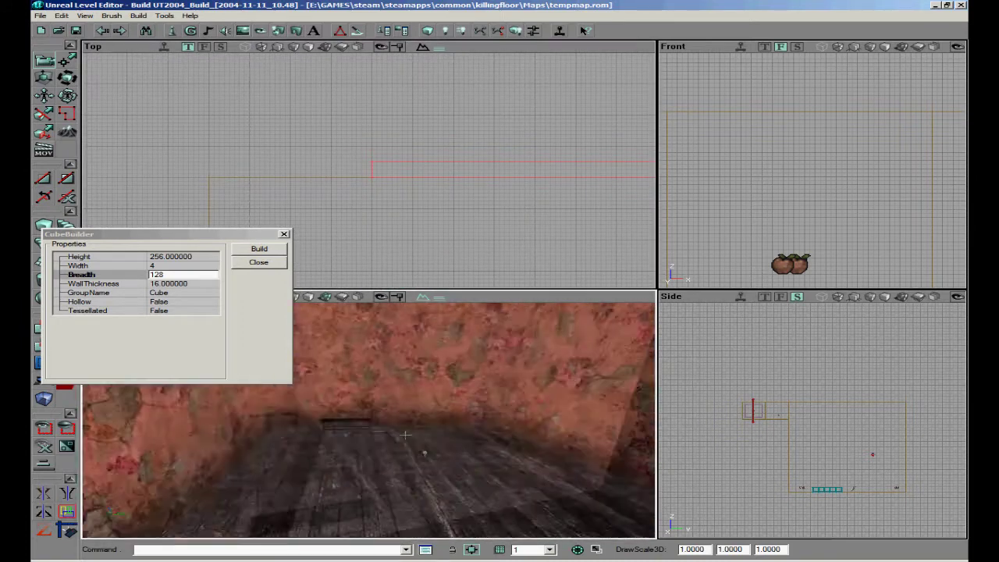
drag(405, 435, 370, 379)
- Move the thin brush down to floor level along the wall in the Front view and close the cube builder
scroll(368, 170, down, 6)
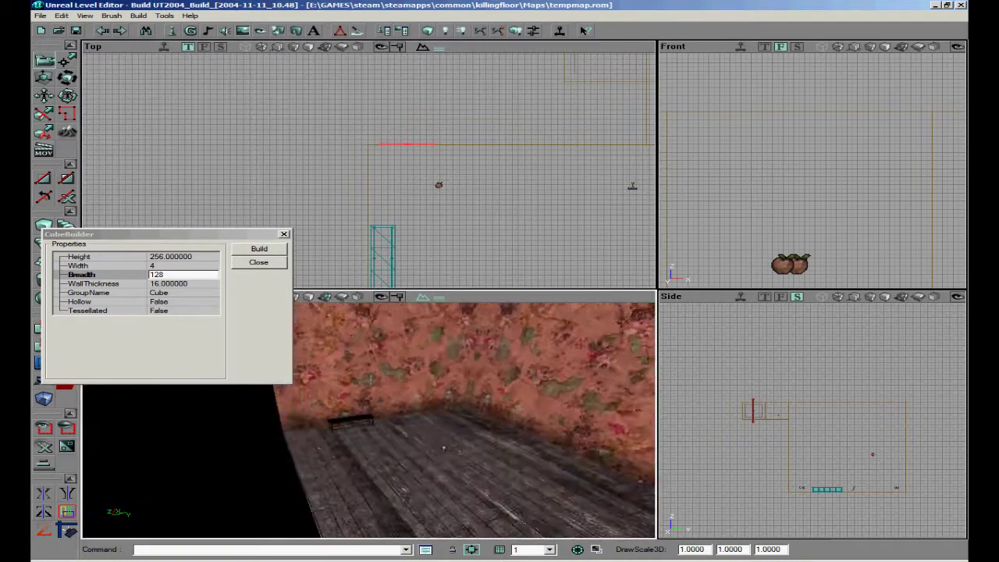
mouse_move(371, 379)
right_down()
mouse_move(405, 406)
mouse_move(431, 357)
mouse_move(425, 429)
mouse_move(453, 423)
right_up()
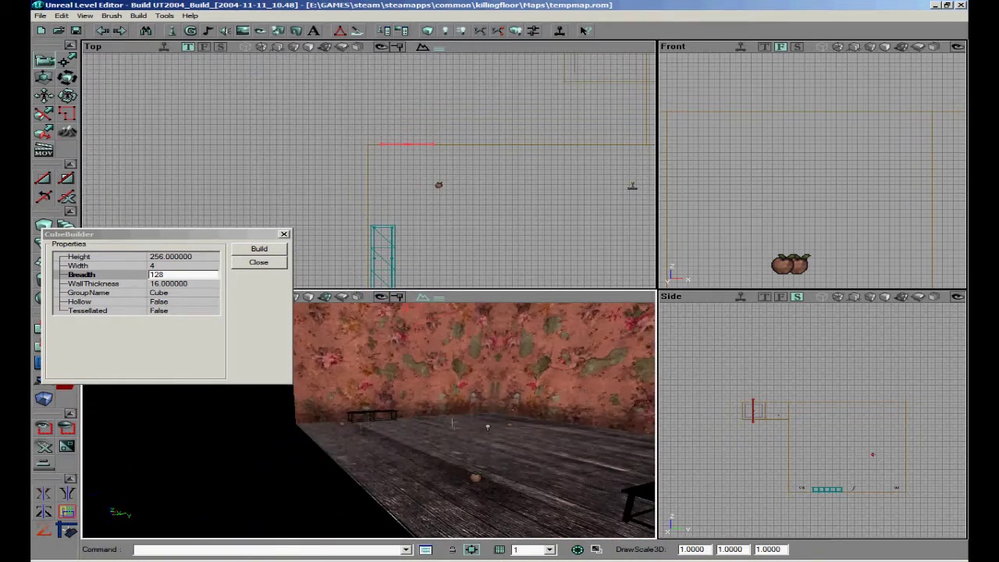
scroll(809, 171, down, 5)
mouse_move(808, 171)
mouse_down()
mouse_move(737, 186)
mouse_move(874, 117)
mouse_move(936, 121)
mouse_up()
scroll(812, 171, up, 8)
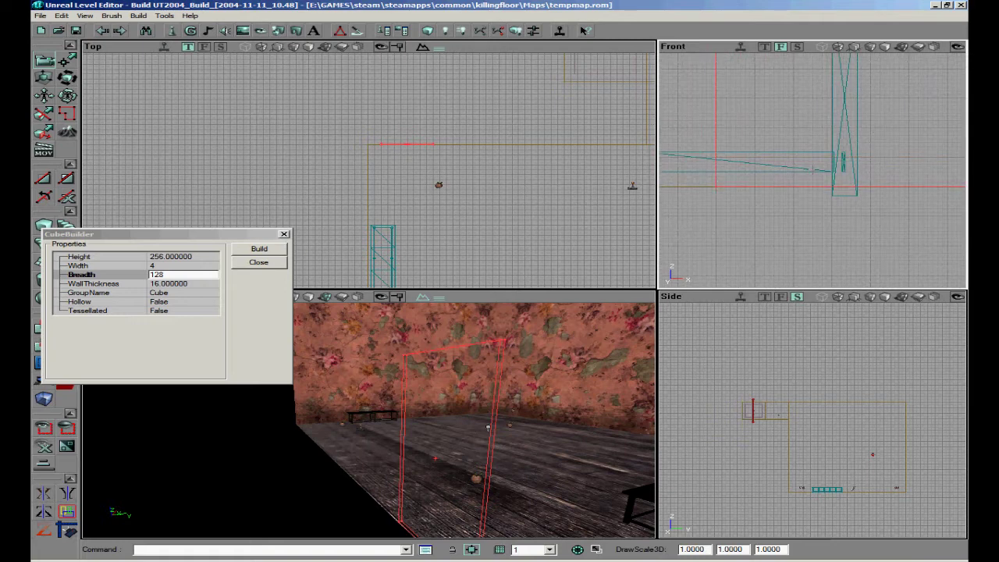
right_drag(437, 390, 429, 426)
mouse_move(429, 426)
mouse_down()
mouse_move(374, 375)
mouse_move(359, 390)
mouse_up()
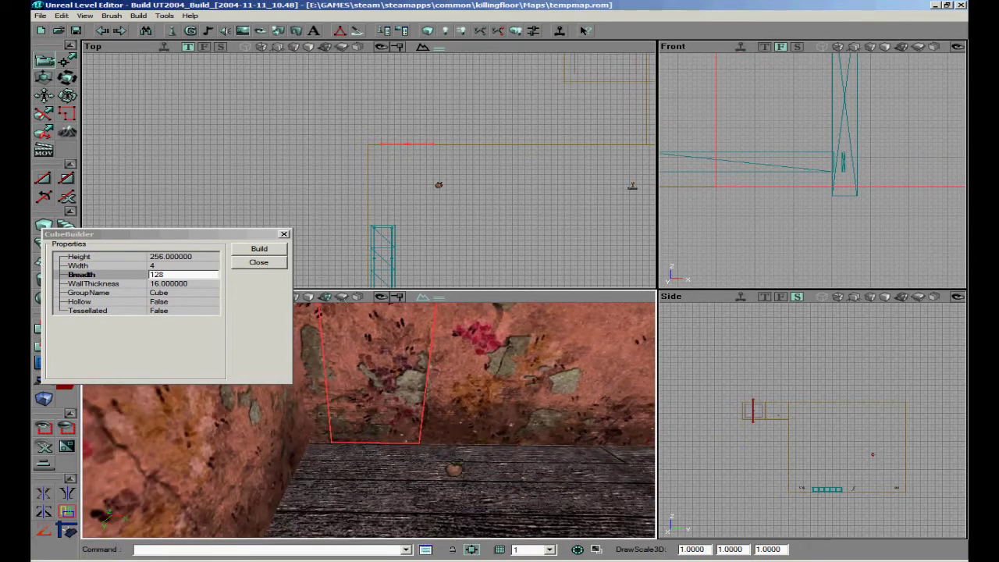
click(286, 233)
scroll(359, 172, up, 6)
mouse_move(359, 172)
mouse_down()
mouse_move(362, 117)
mouse_move(312, 102)
mouse_up()
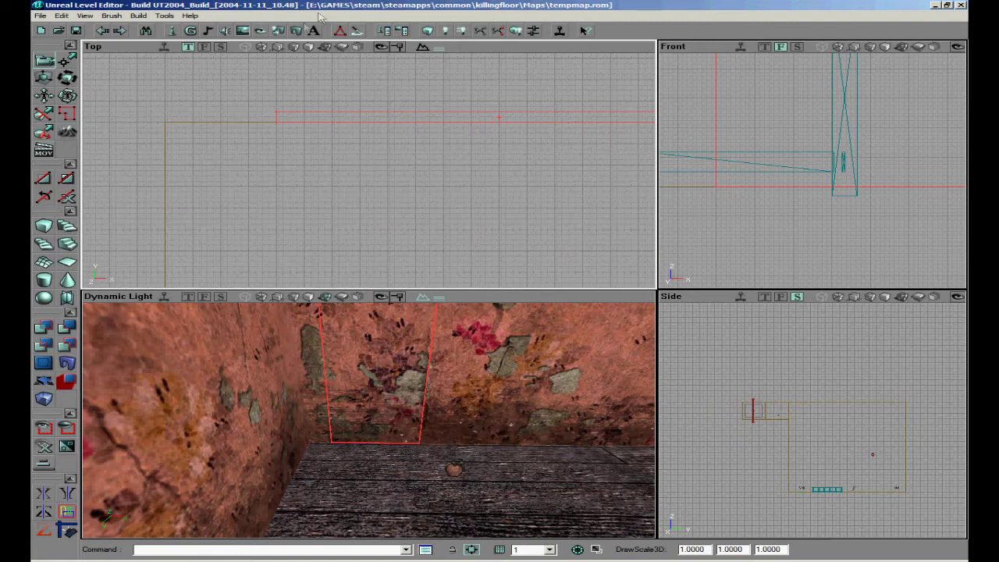
- Open the texture browser and load the KillingFloorManorTextures.utx package
click(245, 31)
click(277, 138)
scroll(187, 254, down, 5)
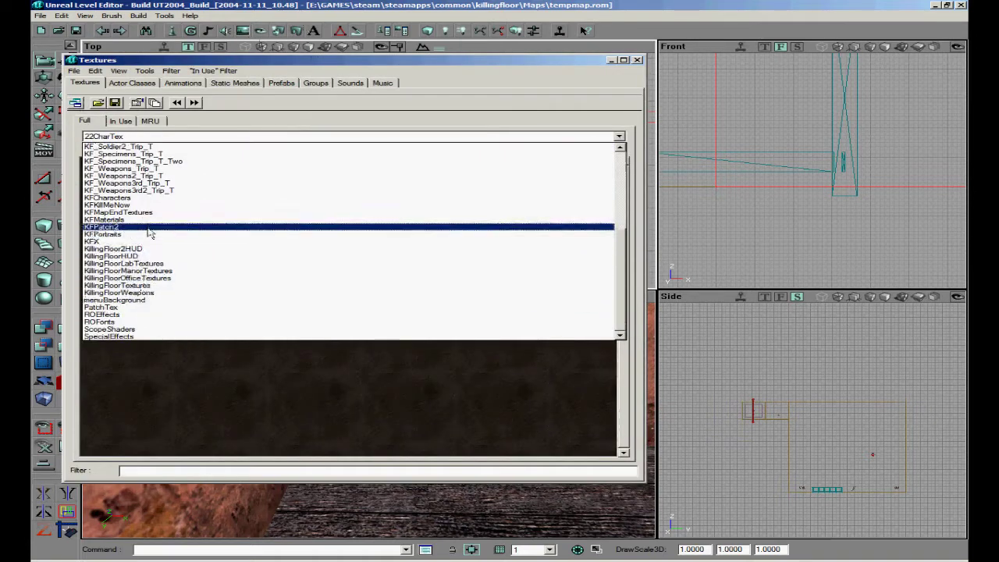
scroll(146, 275, up, 5)
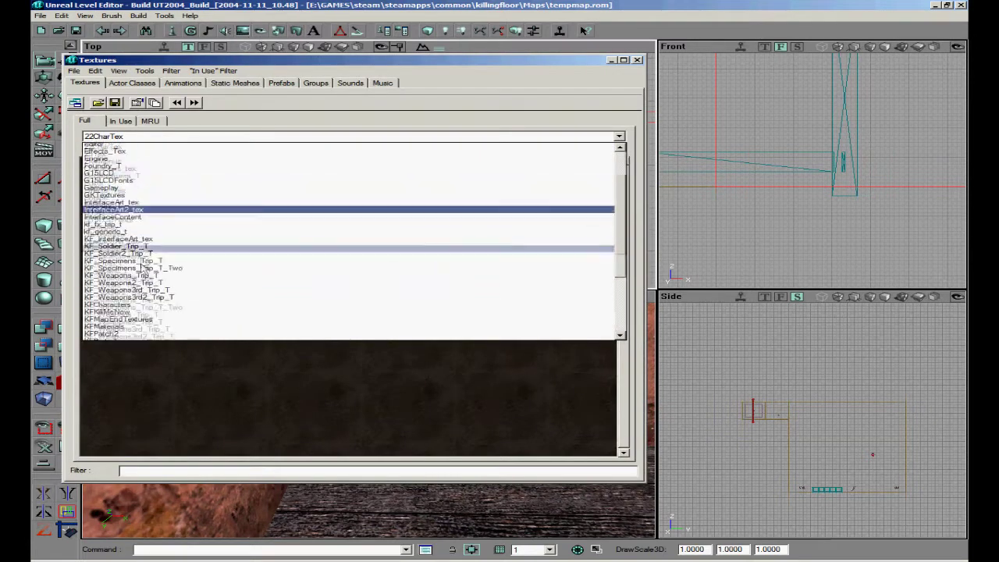
click(148, 146)
click(98, 102)
click(337, 212)
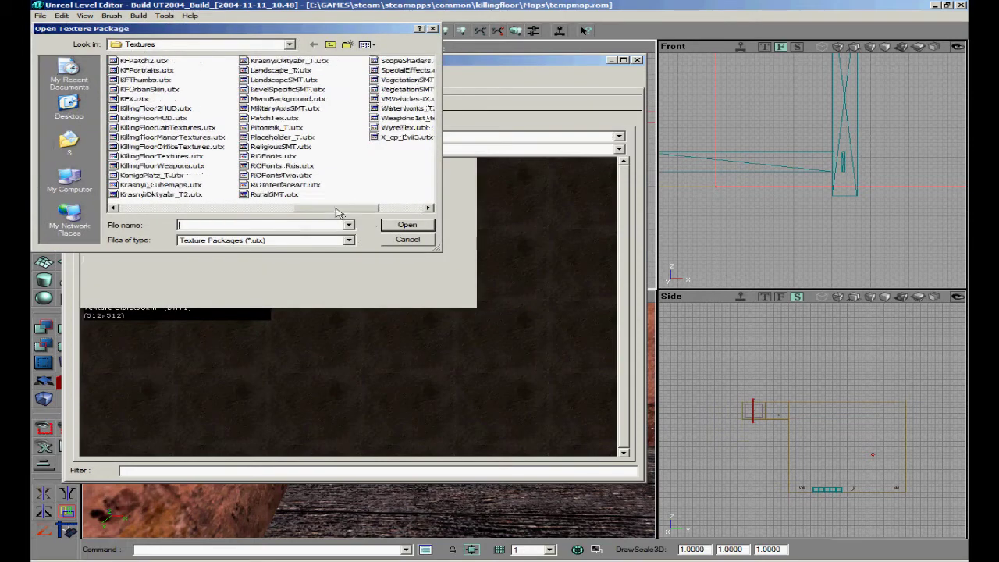
double_click(168, 137)
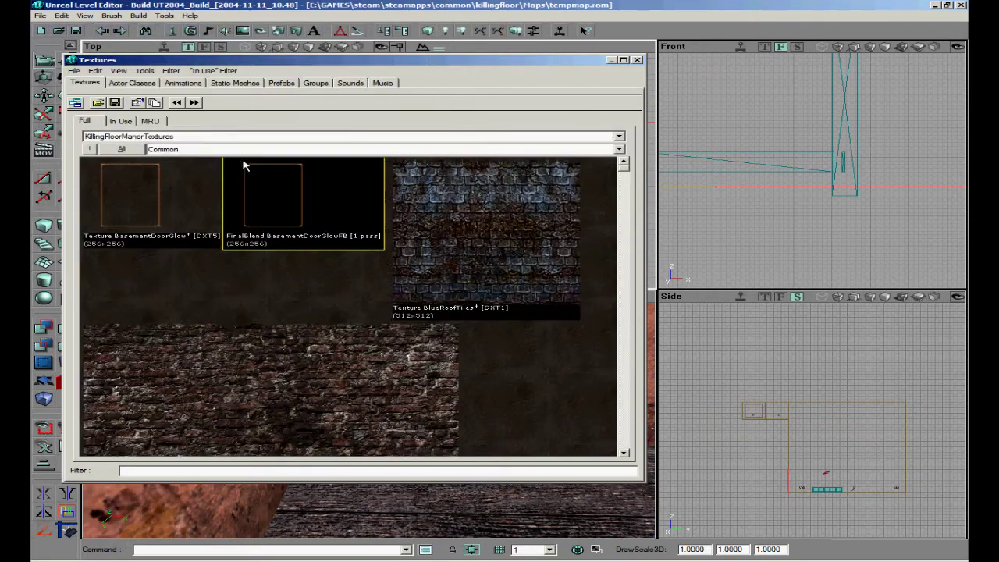
- Filter the KillingFloorManorTextures package by "door" and clear the filter again
drag(624, 167, 634, 428)
click(236, 469)
text(door)
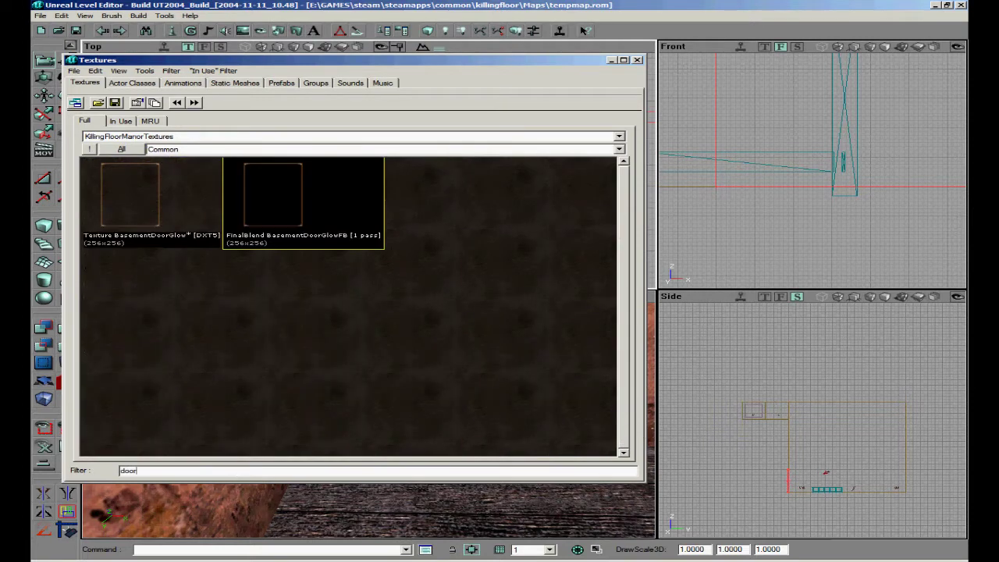
key(BackSpace)
key(BackSpace)
key(BackSpace)
key(BackSpace)
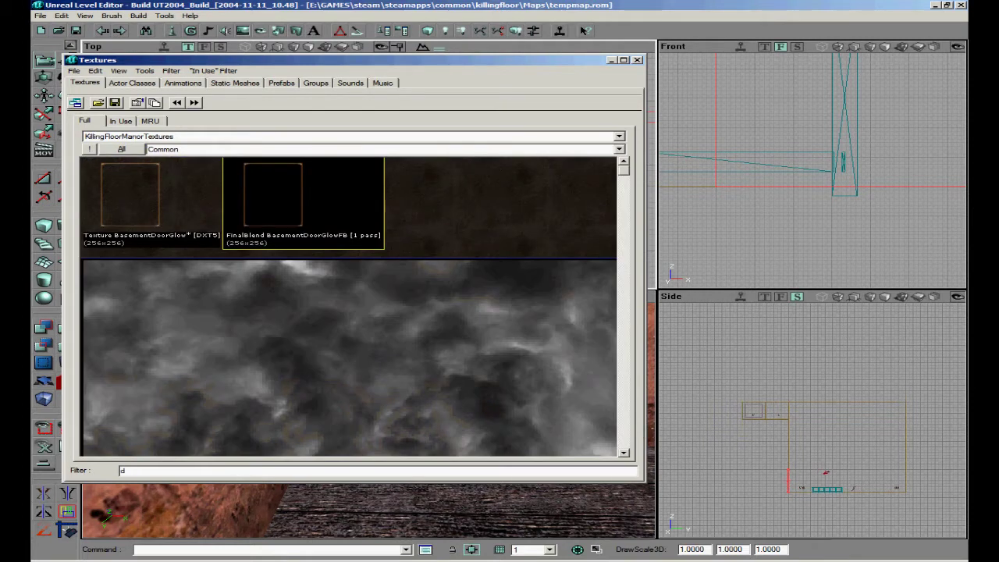
- Select a dark wooden plank texture from the package and close the texture browser
drag(627, 168, 626, 452)
click(388, 387)
click(639, 61)
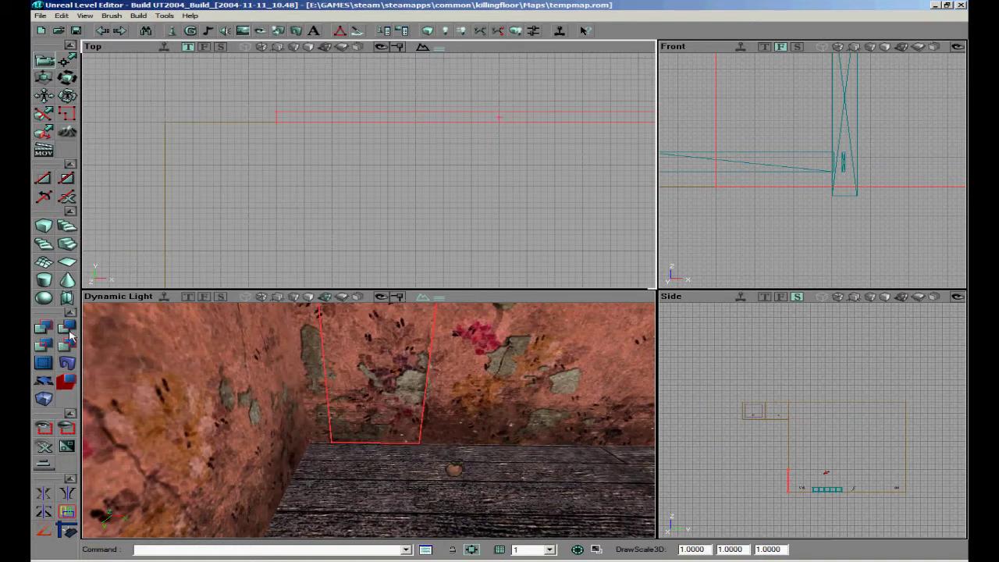
- Build a cube brush with a width of 1024 and a breadth of 1024
right_click(44, 225)
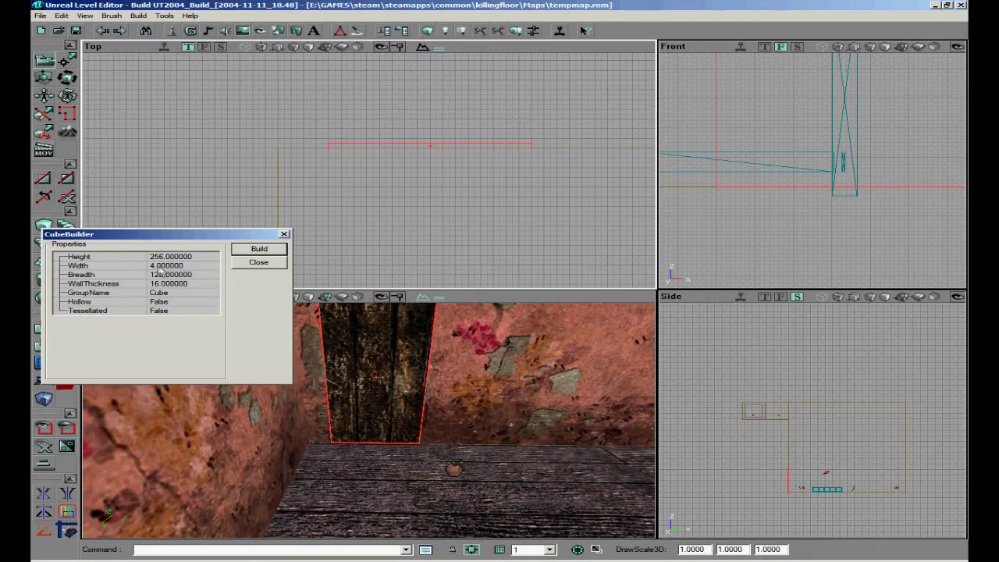
click(165, 266)
text(1024)
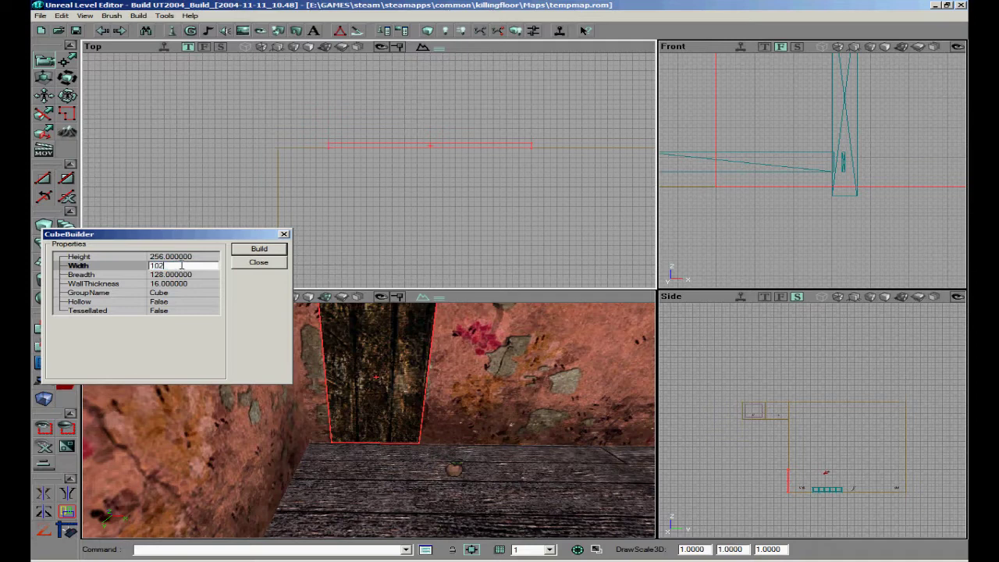
click(165, 275)
text(1024)
click(259, 250)
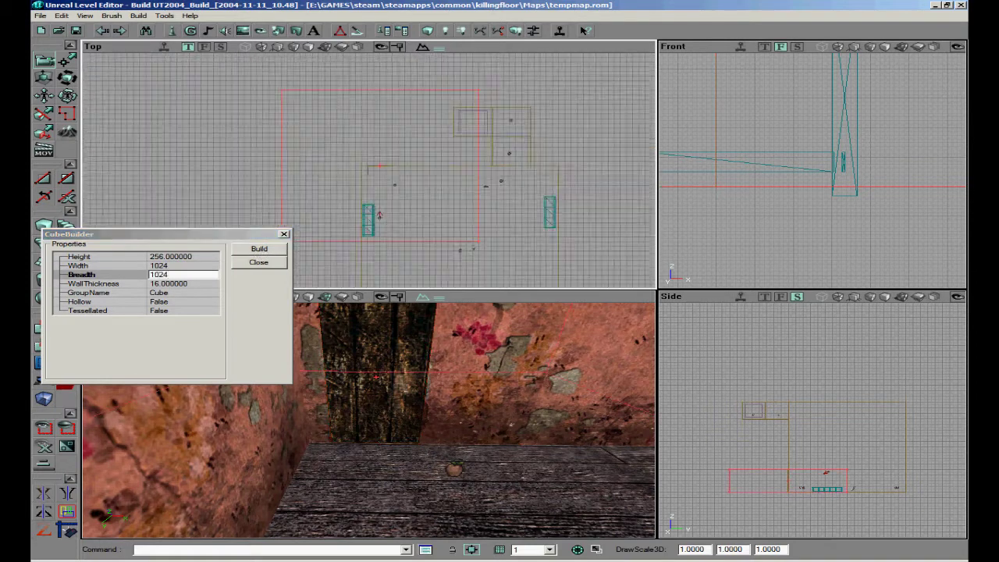
- Move the large brush behind the door recess, aligning its corner with the recess's back corner, and close the cube builder
scroll(368, 170, up, 2)
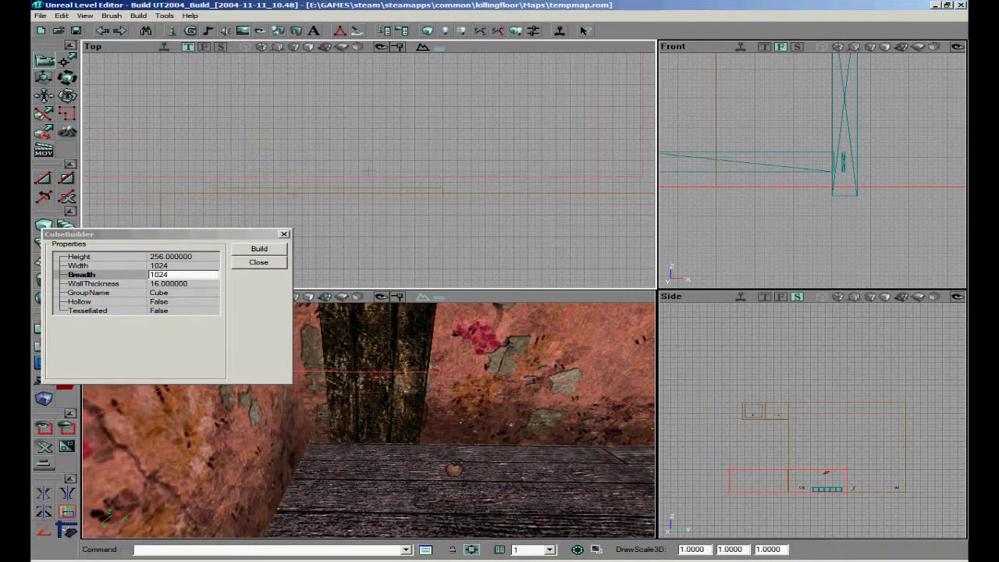
ctrl+drag(366, 170, 368, 170)
click(284, 234)
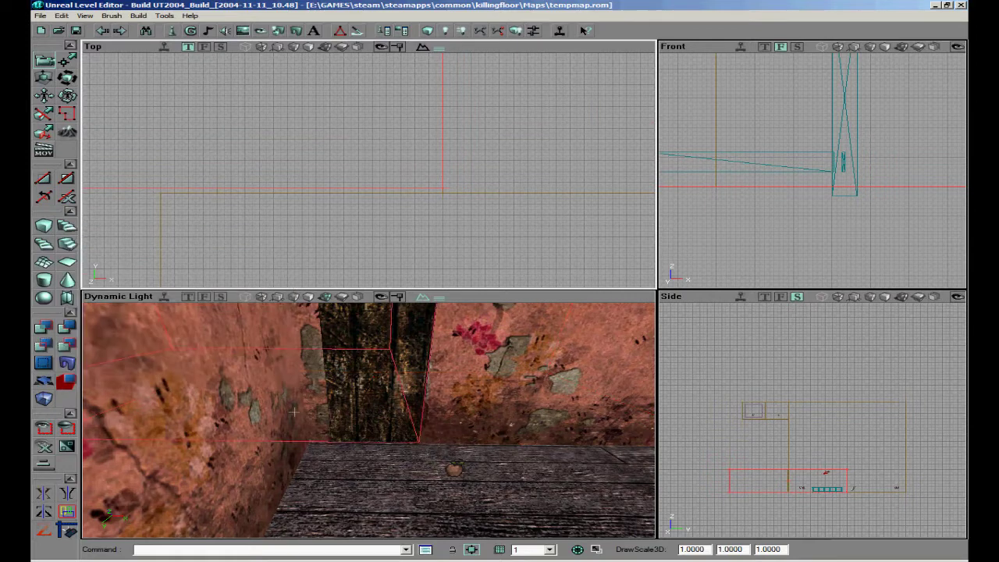
- Subtract the large brush to carve out a room behind the door recess and view it in 3D
right_drag(290, 408, 279, 385)
click(68, 326)
right_drag(466, 494, 439, 511)
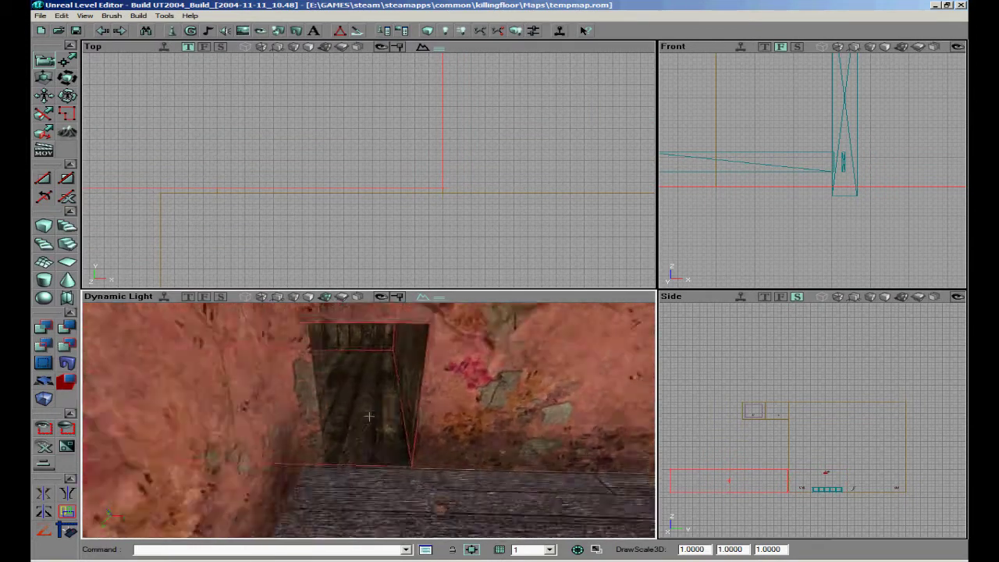
drag(439, 510, 439, 469)
scroll(423, 250, down, 5)
scroll(451, 267, up, 3)
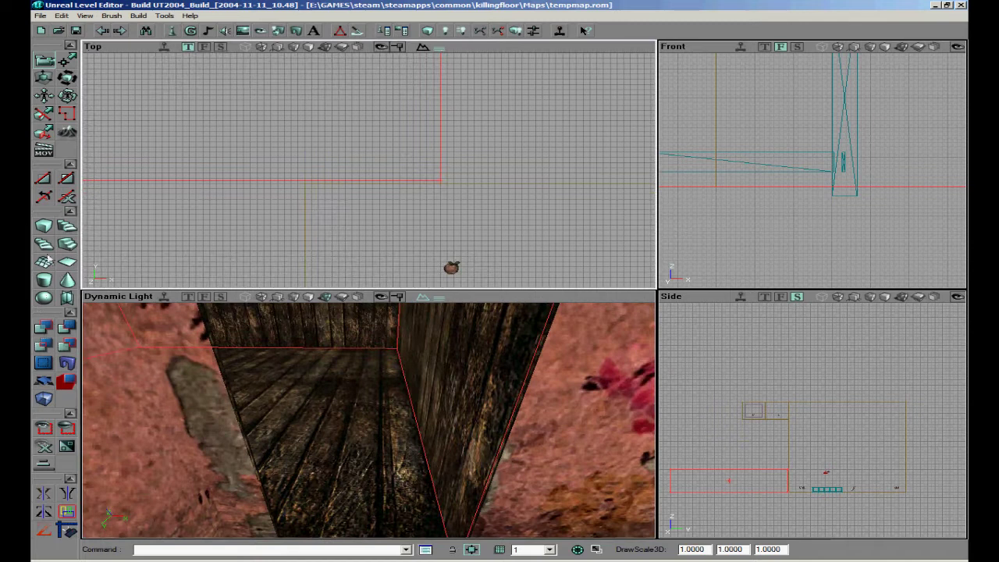
- Build a thin cube brush with a breadth of 128 and a width of 4
right_click(44, 226)
click(180, 274)
text(10)
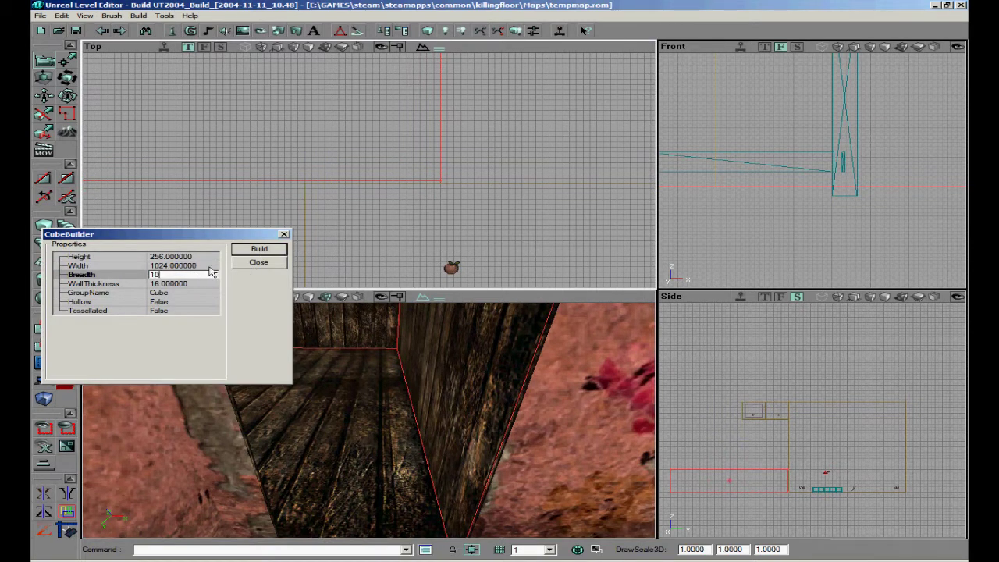
text(8)
key(Return)
click(190, 265)
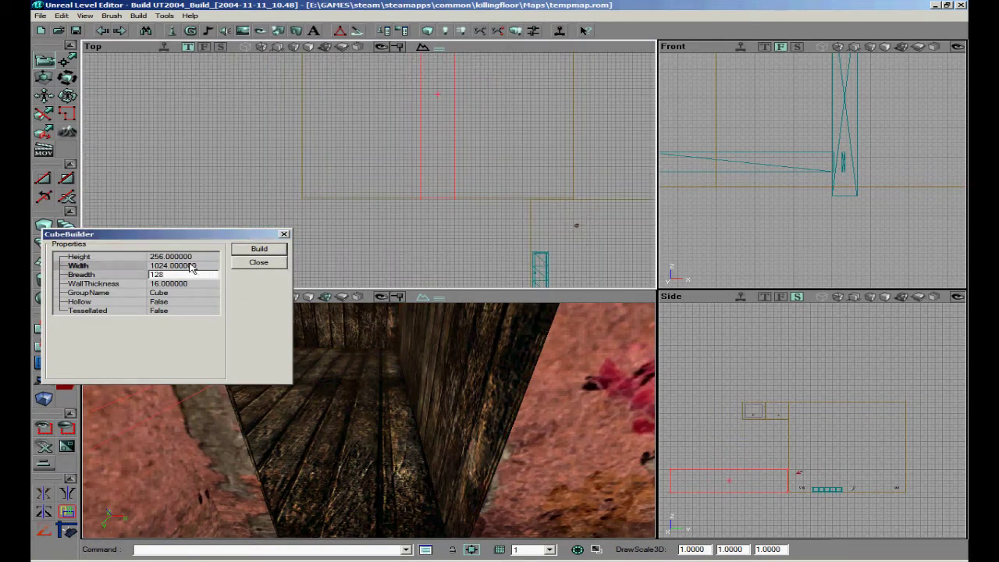
text(4)
key(Return)
- Move the thin brush into the doorway opening so it fills the wall gap, and close the cube builder
drag(470, 161, 444, 193)
scroll(369, 170, up, 6)
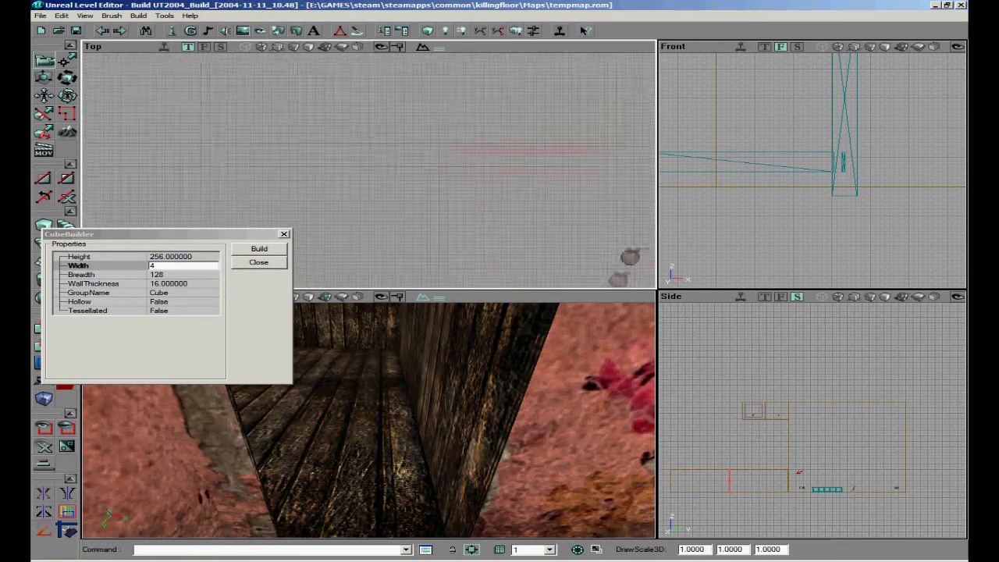
mouse_move(368, 171)
mouse_down()
mouse_move(369, 198)
mouse_move(431, 182)
mouse_up()
drag(387, 344, 384, 373)
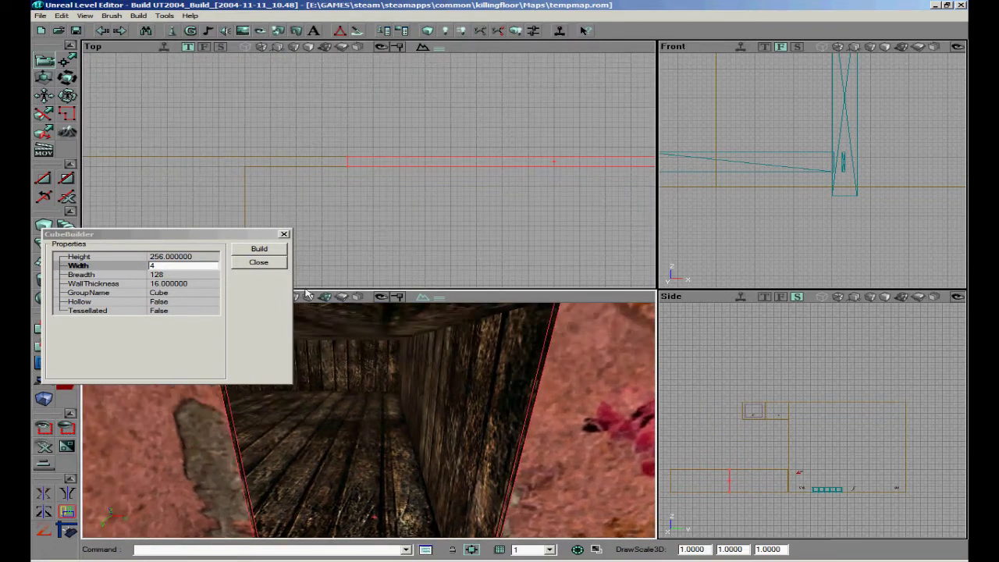
click(286, 234)
- Select the WallBroken texture from the KillingFloorManorTextures package and add the thin brush as a solid slab in the doorway
click(245, 31)
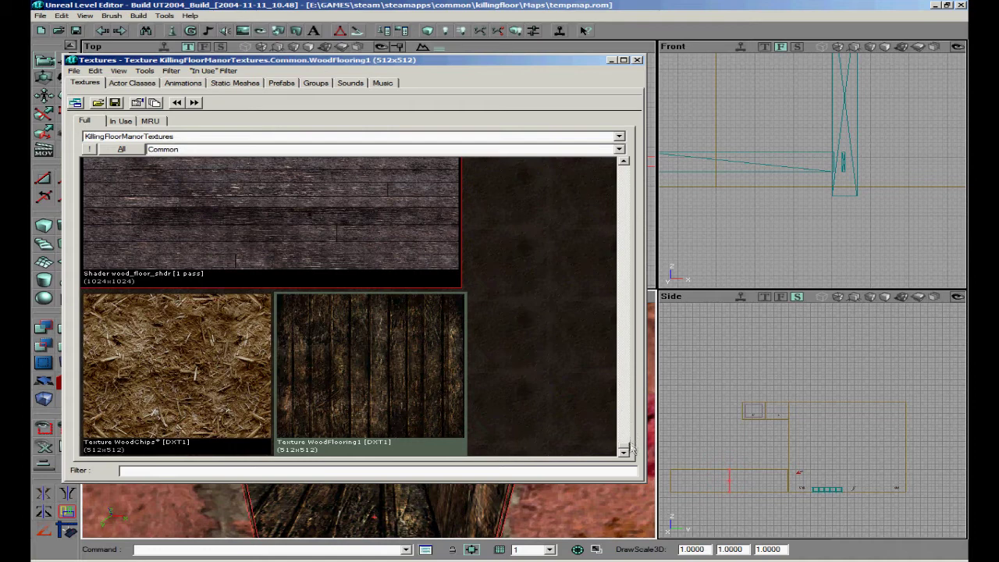
drag(629, 445, 625, 421)
click(636, 60)
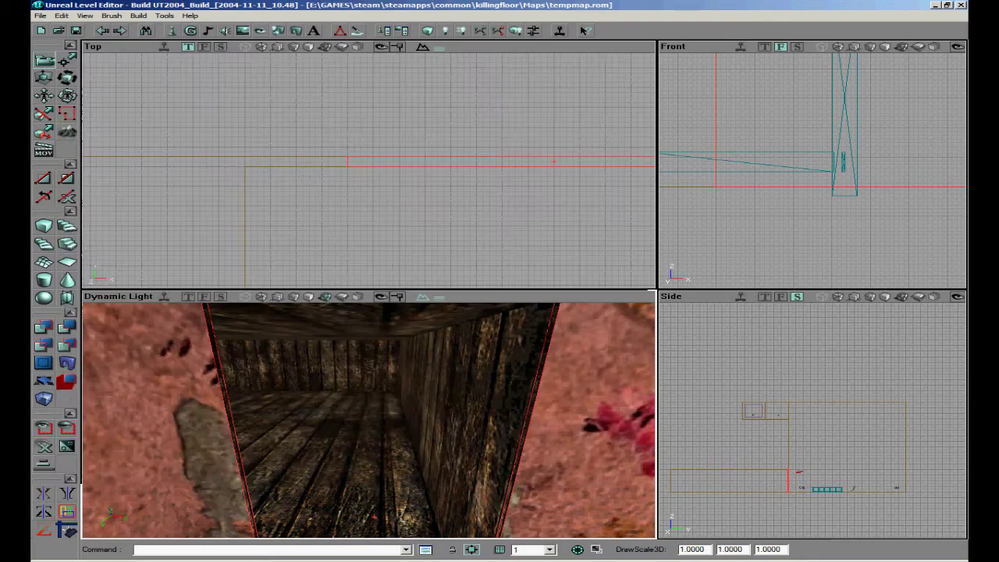
click(43, 326)
- Move the added slab out of the doorway into the main room and rebuild the geometry
mouse_move(367, 167)
mouse_down()
mouse_move(321, 211)
mouse_move(368, 169)
mouse_up()
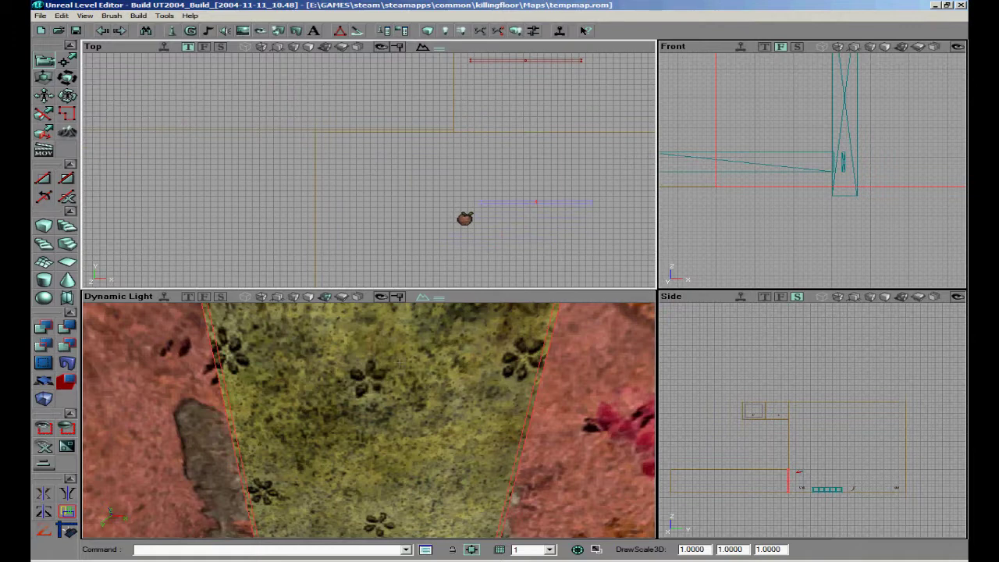
right_drag(400, 362, 402, 361)
click(427, 32)
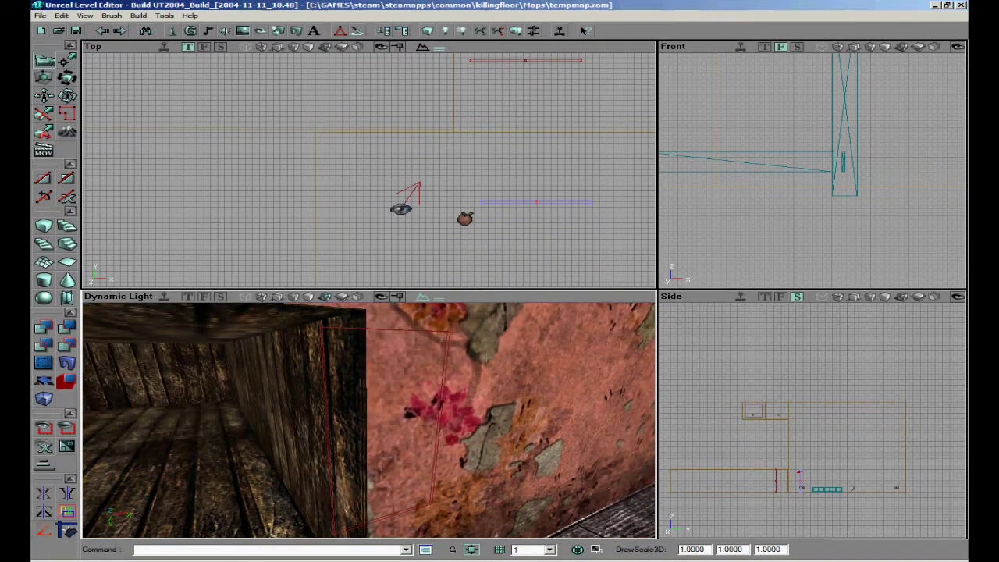
drag(368, 374, 368, 437)
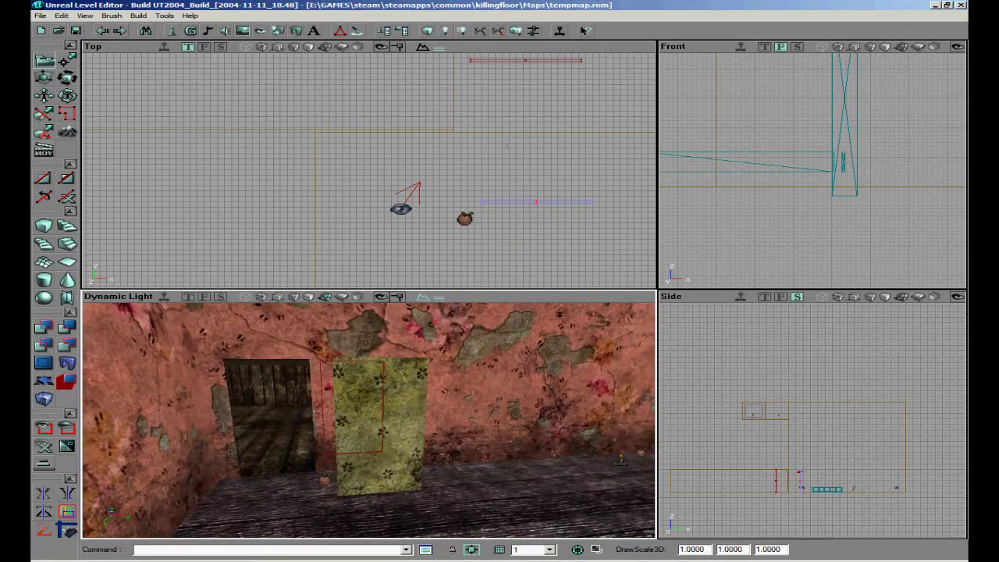
- Convert the slab to a static mesh with package myLevel, group tempmap and name traderdoor
right_drag(508, 146, 399, 117)
scroll(497, 148, up, 4)
right_click(445, 150)
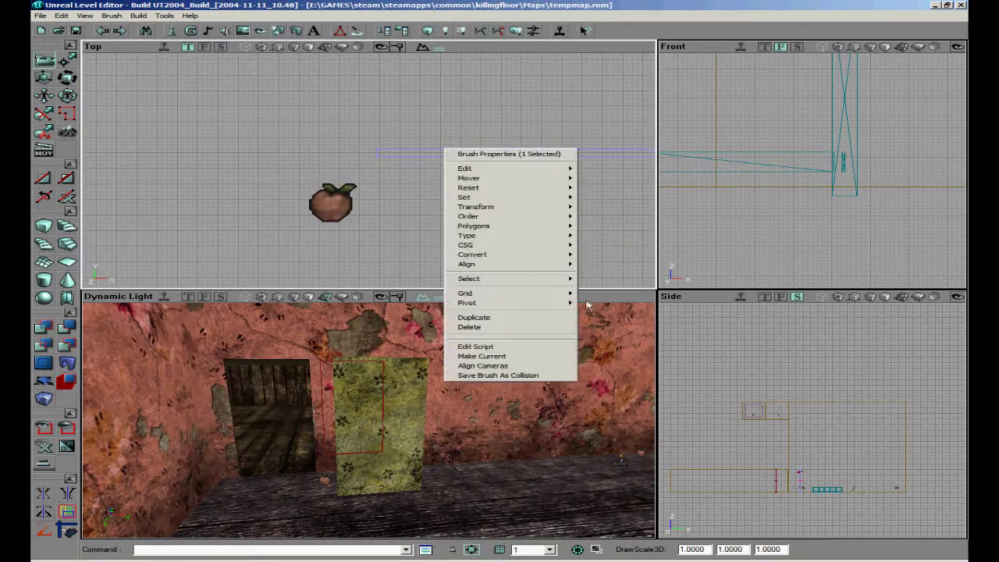
mouse_move(523, 255)
click(591, 255)
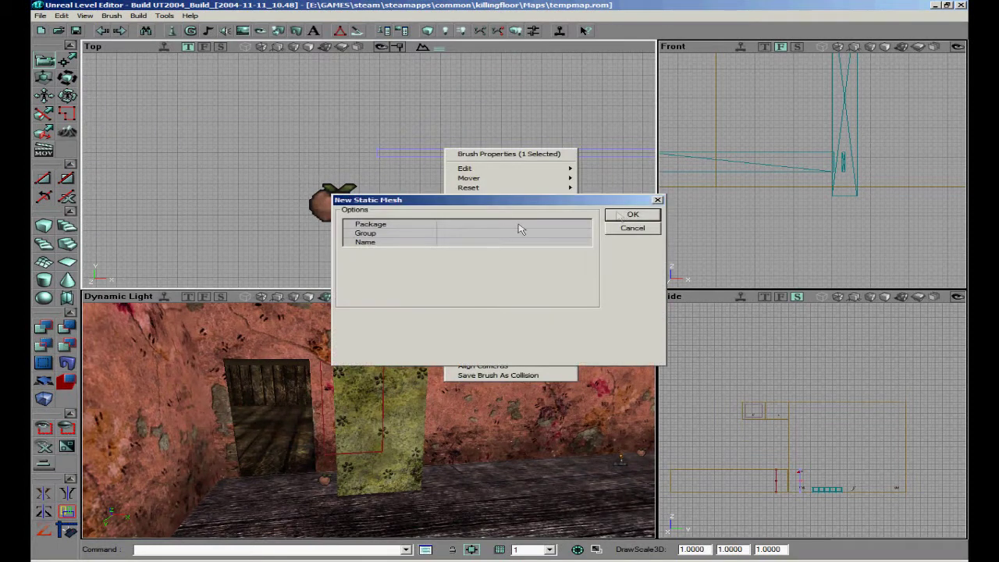
click(454, 224)
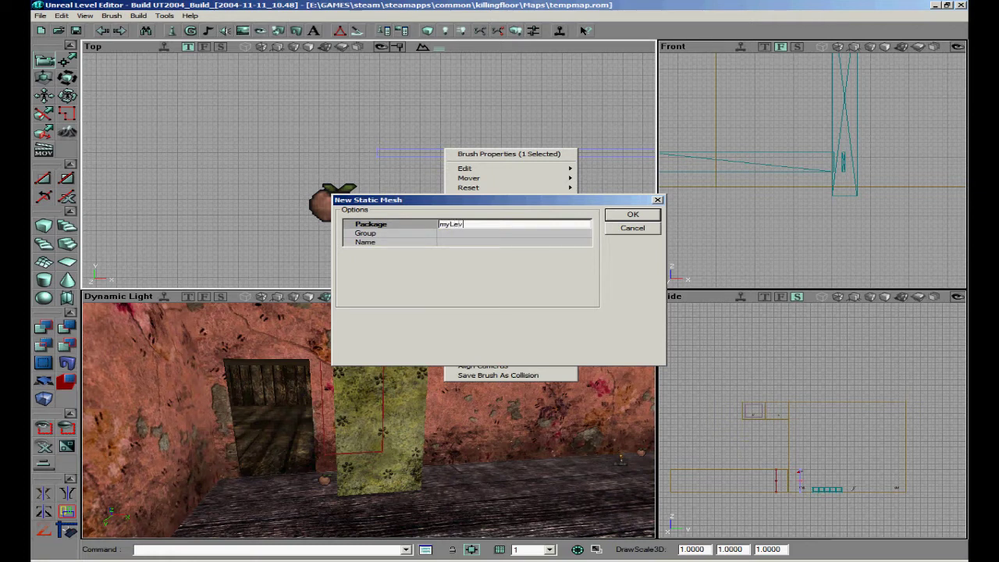
key(Tab)
click(453, 234)
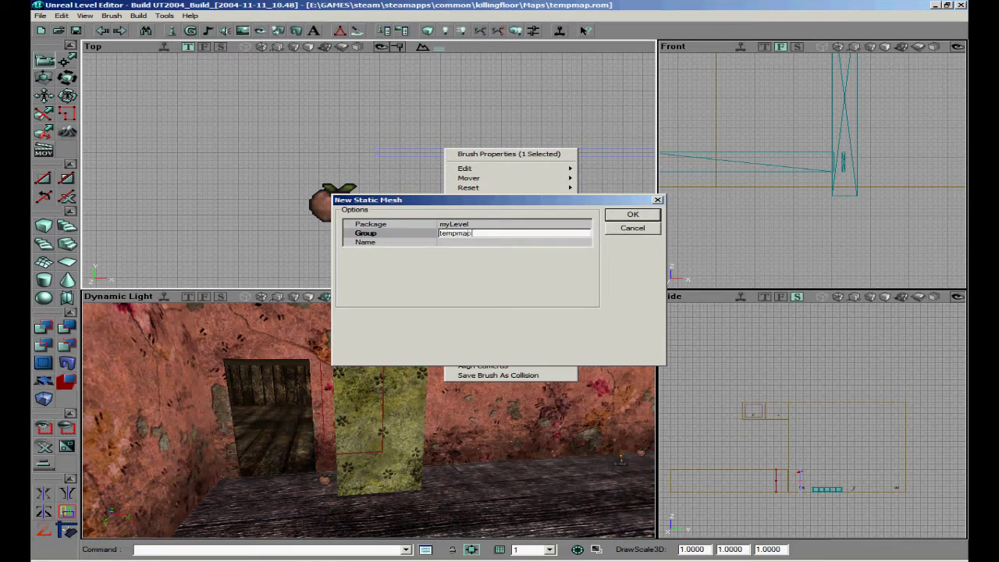
click(460, 242)
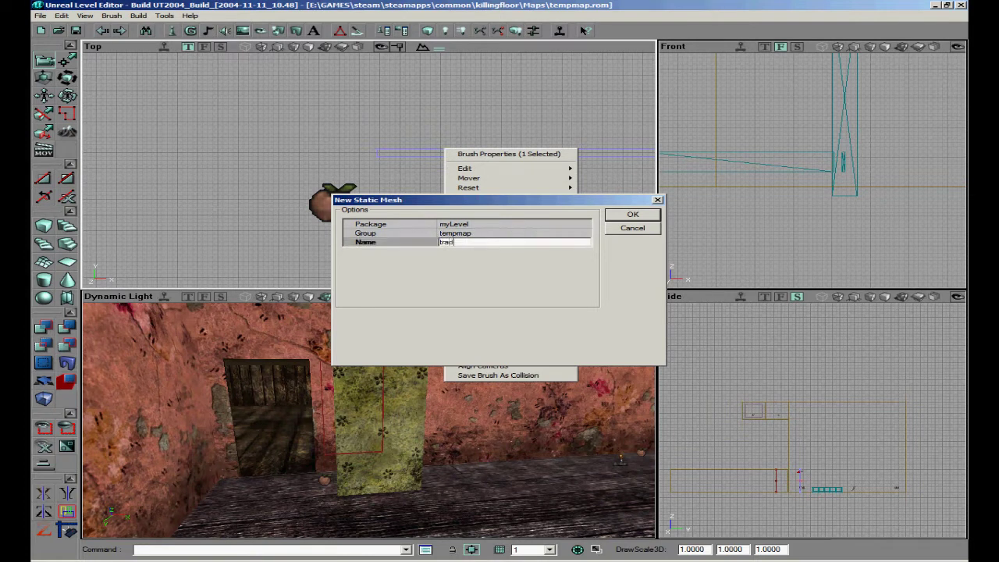
click(622, 217)
- Delete the original slab brush and select the traderdoor mesh from the myLevel package as the current static mesh
scroll(506, 151, down, 3)
right_drag(367, 167, 443, 175)
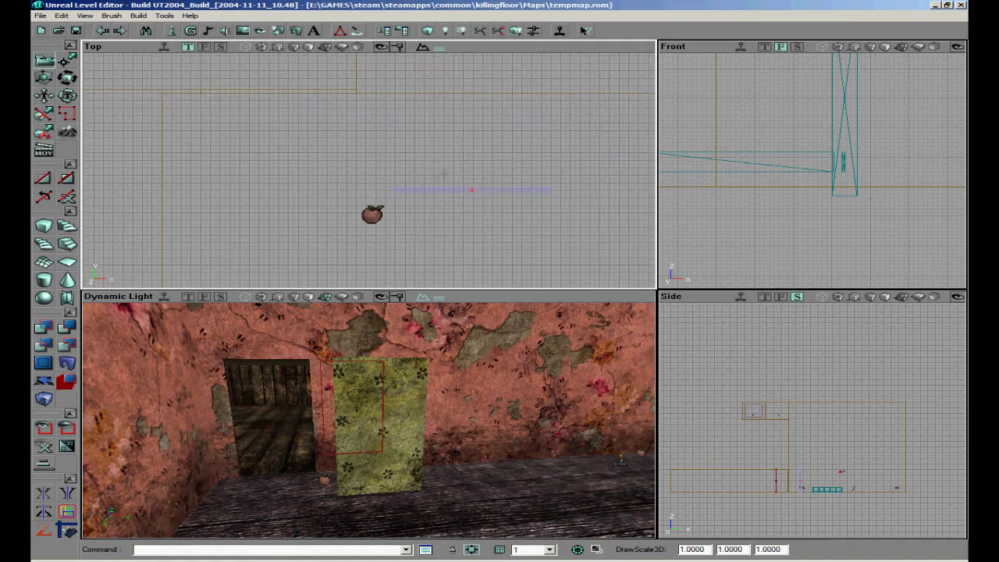
click(296, 30)
click(178, 118)
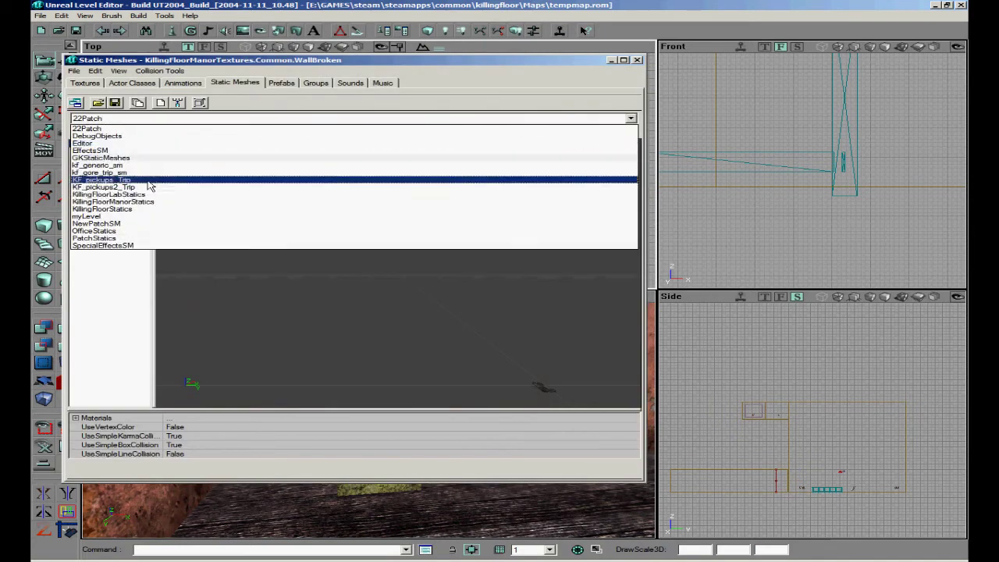
click(129, 217)
click(91, 145)
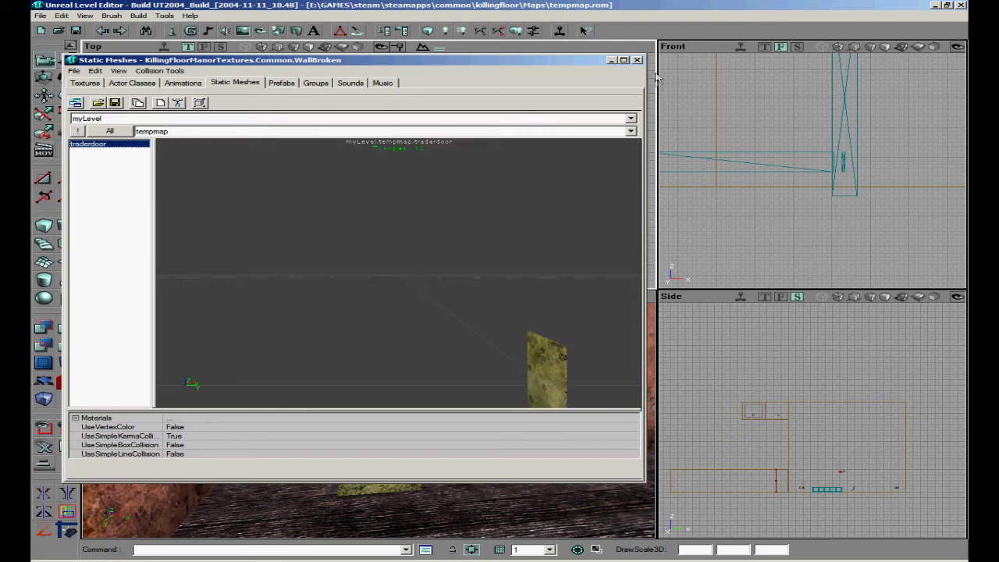
click(637, 60)
- Add a KFTraderDoor mover using the traderdoor mesh and select it in the top view
mouse_move(368, 170)
mouse_down()
mouse_move(267, 248)
mouse_move(302, 246)
mouse_up()
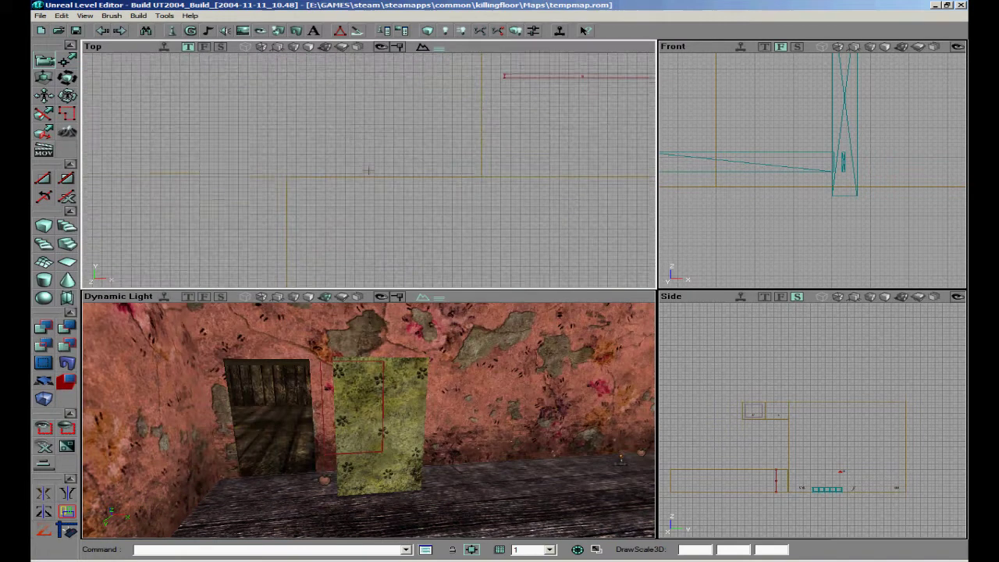
scroll(368, 171, up, 1)
right_click(46, 384)
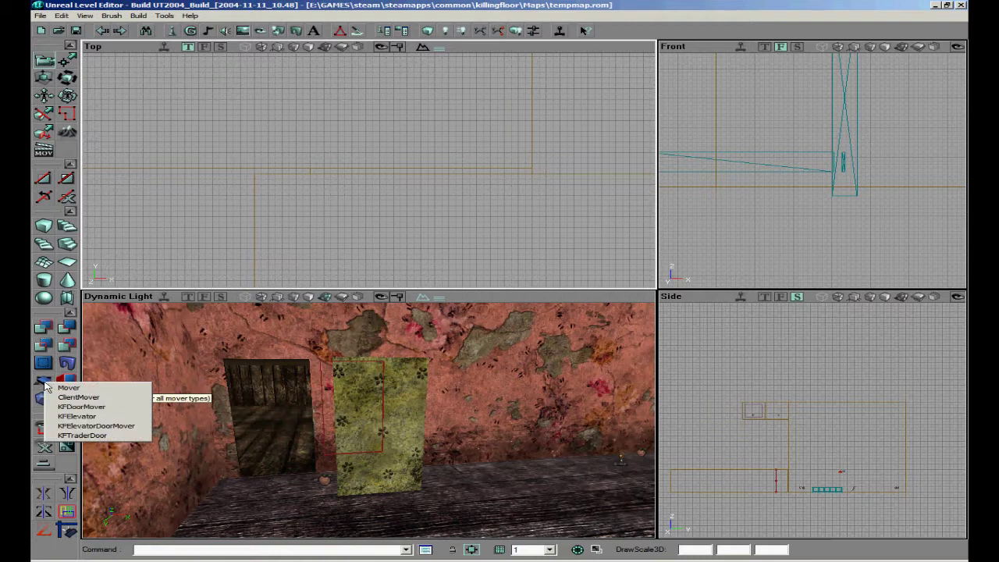
click(97, 437)
scroll(417, 192, down, 2)
drag(417, 192, 362, 295)
scroll(416, 192, up, 2)
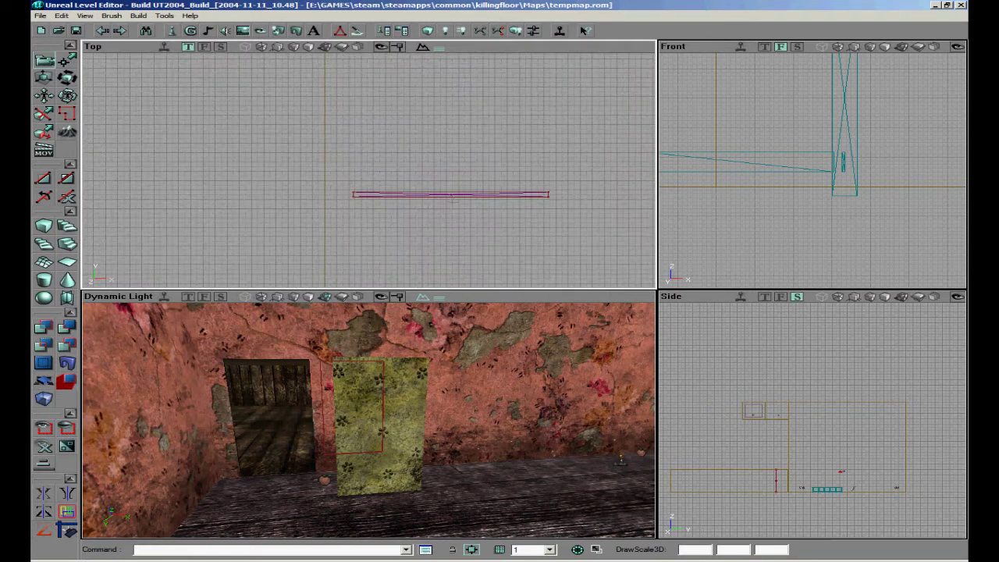
click(417, 195)
- Move the trader door mover into the doorway, flush with the wall gap, and rebuild the geometry
scroll(369, 170, down, 2)
mouse_move(368, 170)
mouse_down()
mouse_move(377, 150)
mouse_move(264, 242)
mouse_move(261, 231)
mouse_move(448, 127)
mouse_up()
scroll(368, 170, up, 4)
mouse_move(368, 170)
ctrl+mouse_down()
mouse_move(352, 174)
mouse_move(367, 167)
ctrl+mouse_up()
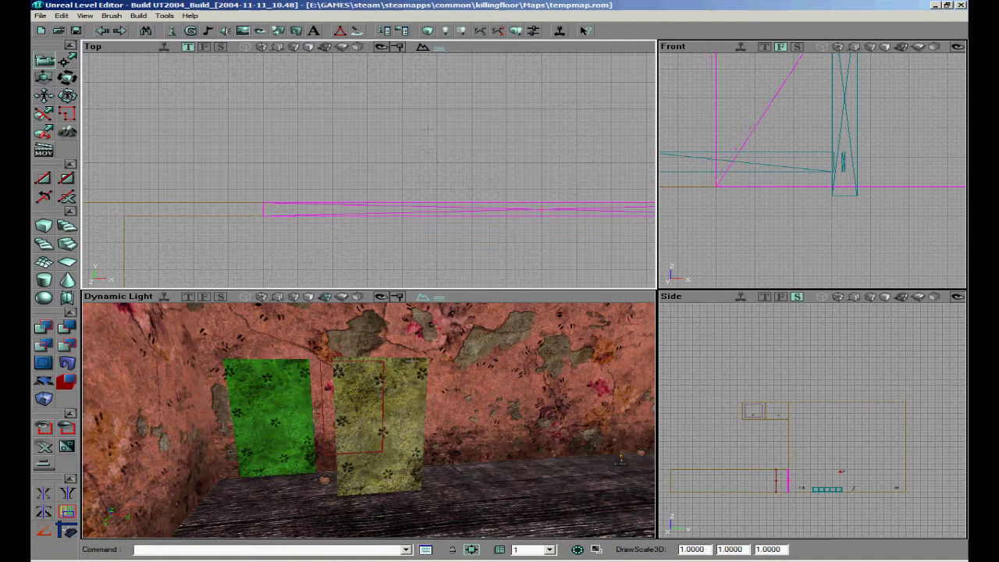
click(421, 48)
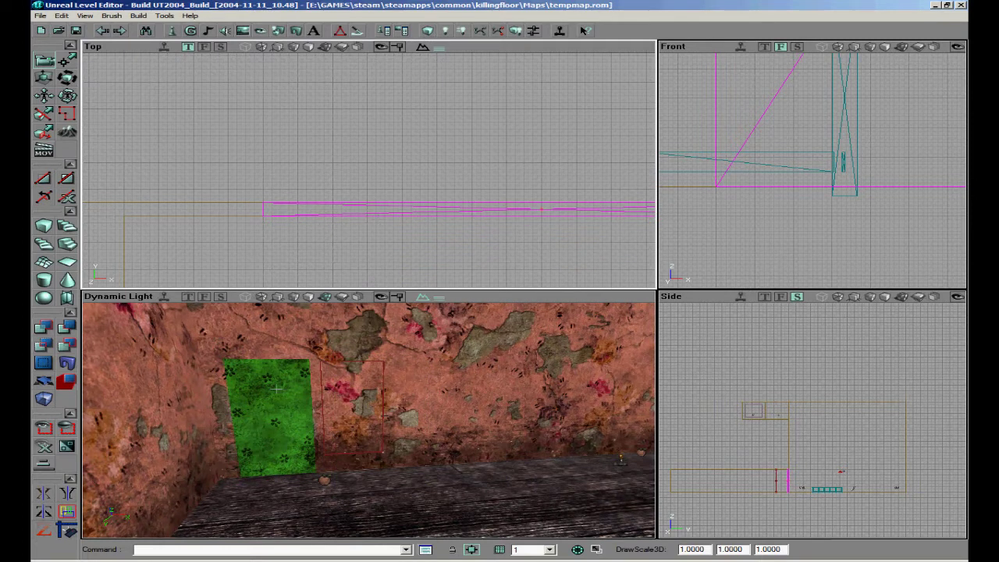
- Switch the trader door mover to its open-position keyframe and raise the door above the doorway opening
right_click(278, 155)
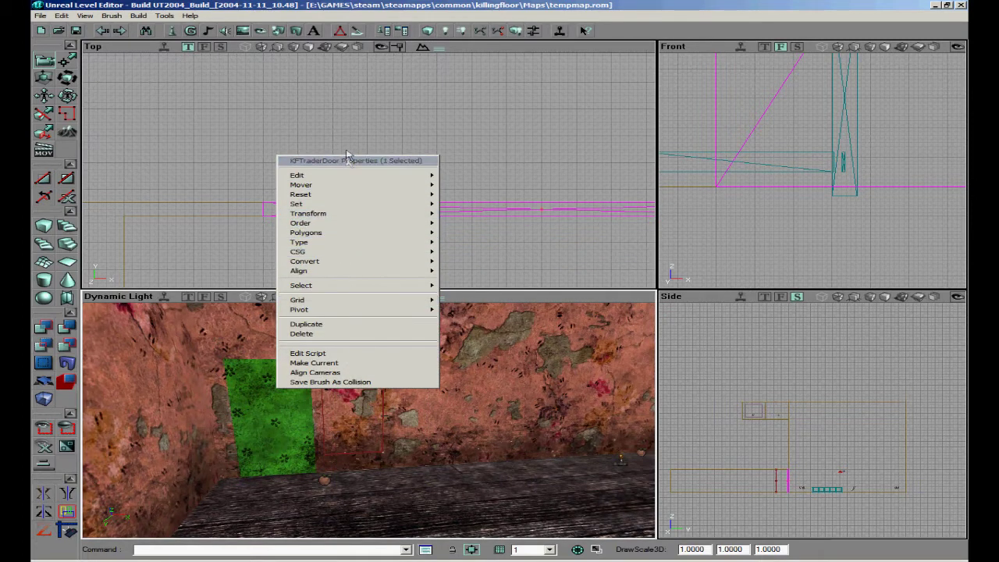
mouse_move(342, 185)
click(475, 189)
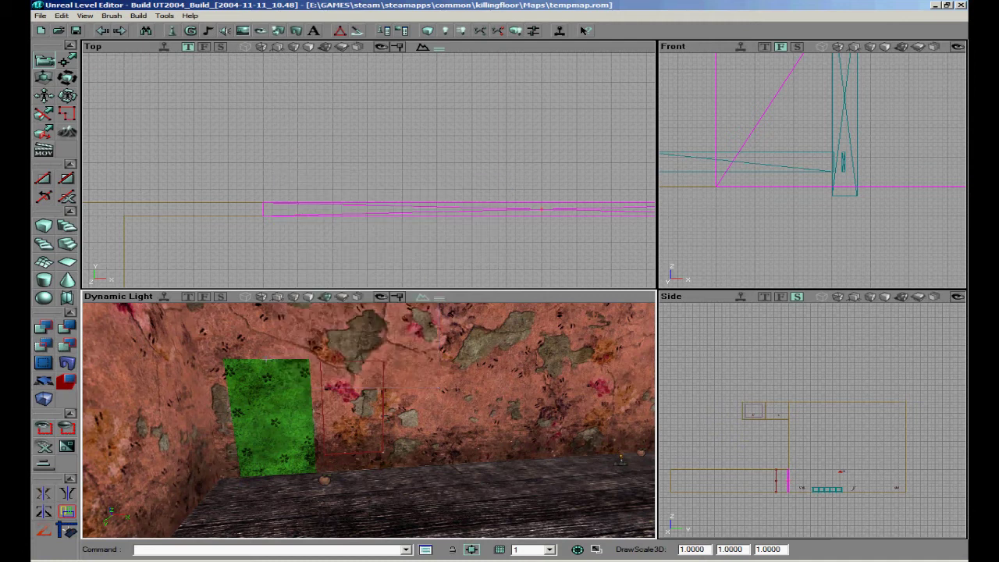
right_click(265, 152)
click(443, 184)
right_drag(368, 420, 337, 397)
ctrl+drag(368, 420, 368, 313)
drag(367, 169, 377, 164)
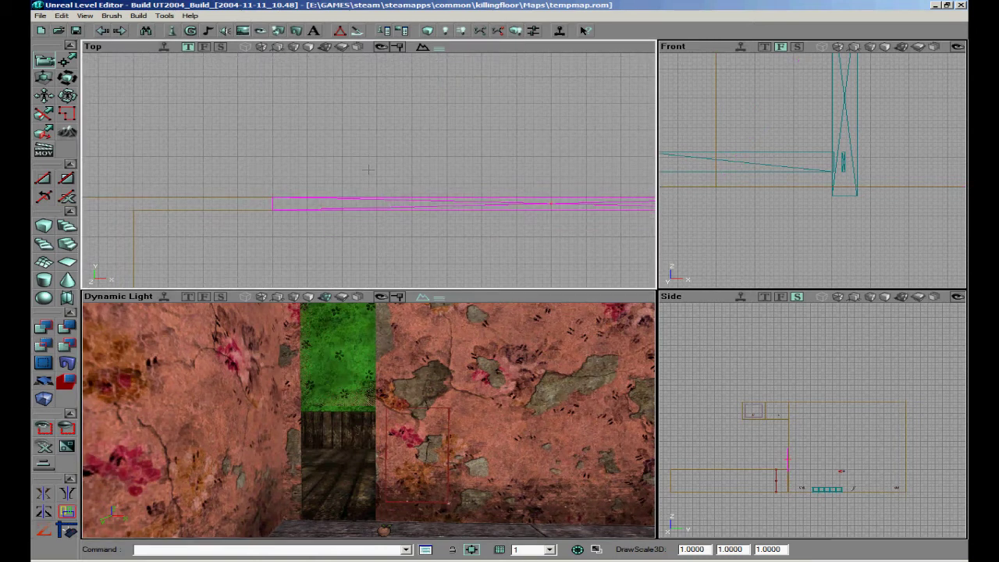
- Shift the raised door about 1 unit toward the carved room and check its lower edge from inside the doorway
ctrl+drag(371, 220, 372, 217)
drag(367, 170, 405, 138)
scroll(366, 174, up, 2)
right_drag(368, 419, 359, 466)
drag(367, 419, 357, 389)
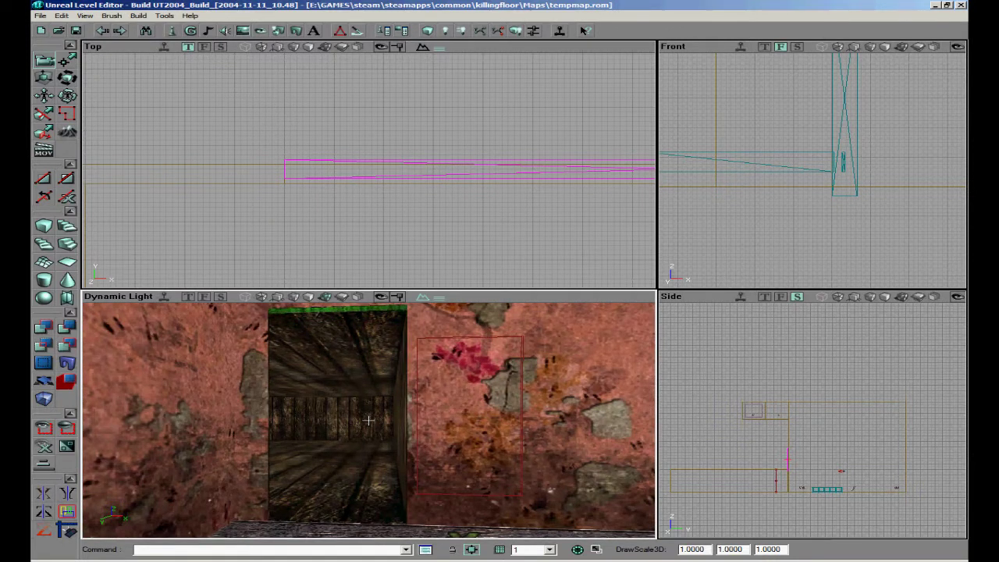
right_drag(369, 420, 369, 398)
mouse_move(369, 420)
mouse_down()
mouse_move(368, 387)
mouse_move(356, 393)
mouse_up()
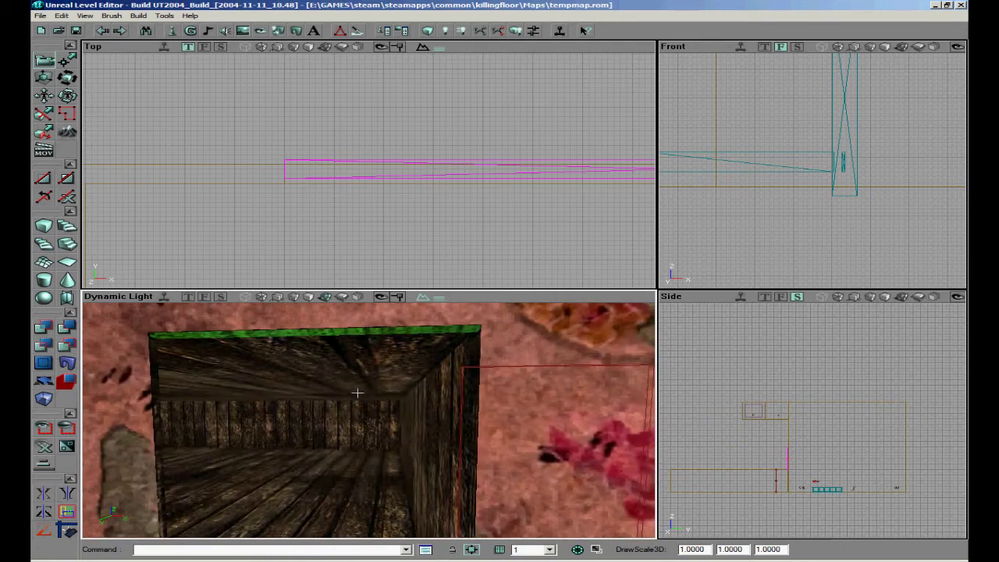
- Return the trader door mover to its base keyframe, key 0
right_click(310, 334)
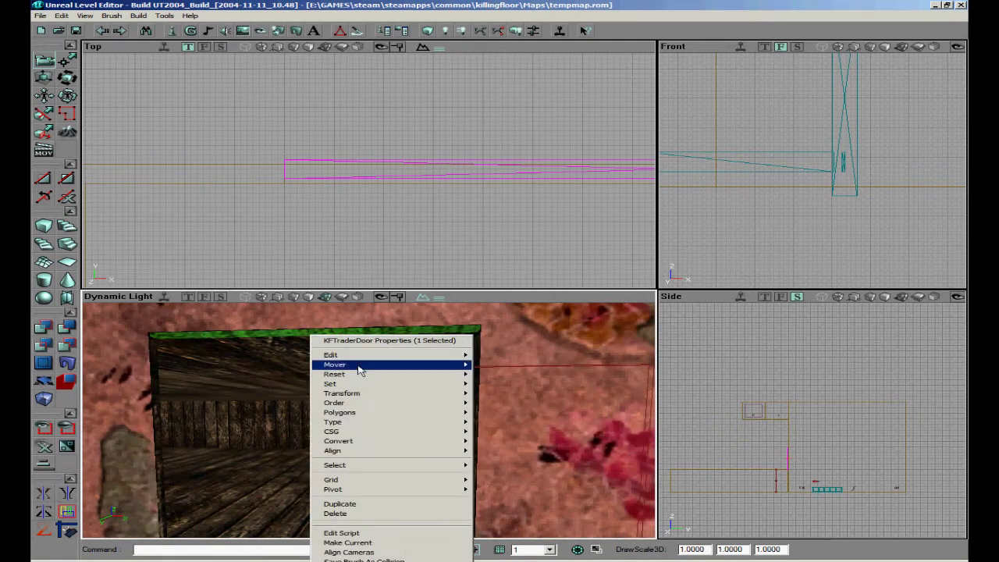
mouse_move(359, 365)
click(492, 373)
scroll(478, 268, up, 8)
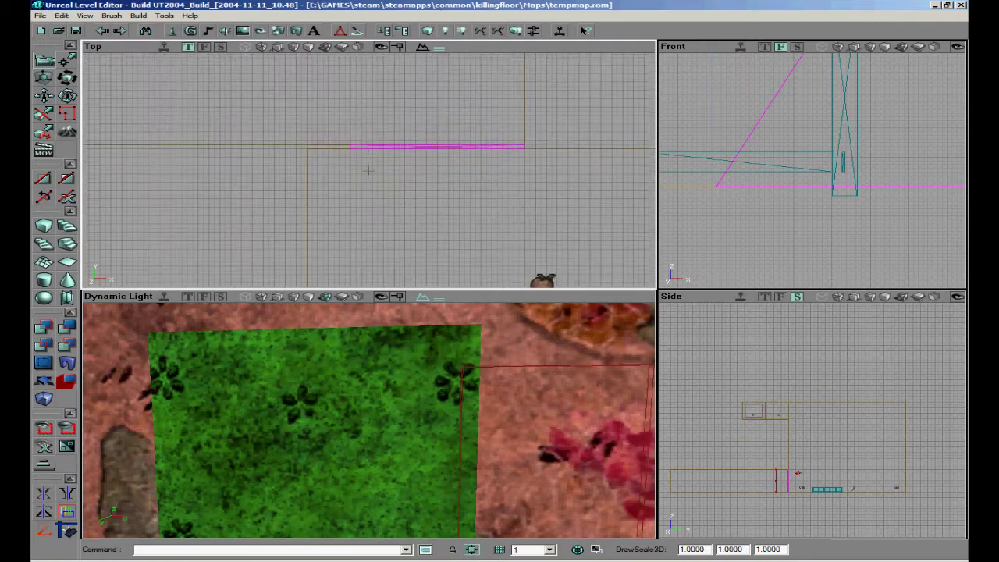
scroll(369, 170, up, 4)
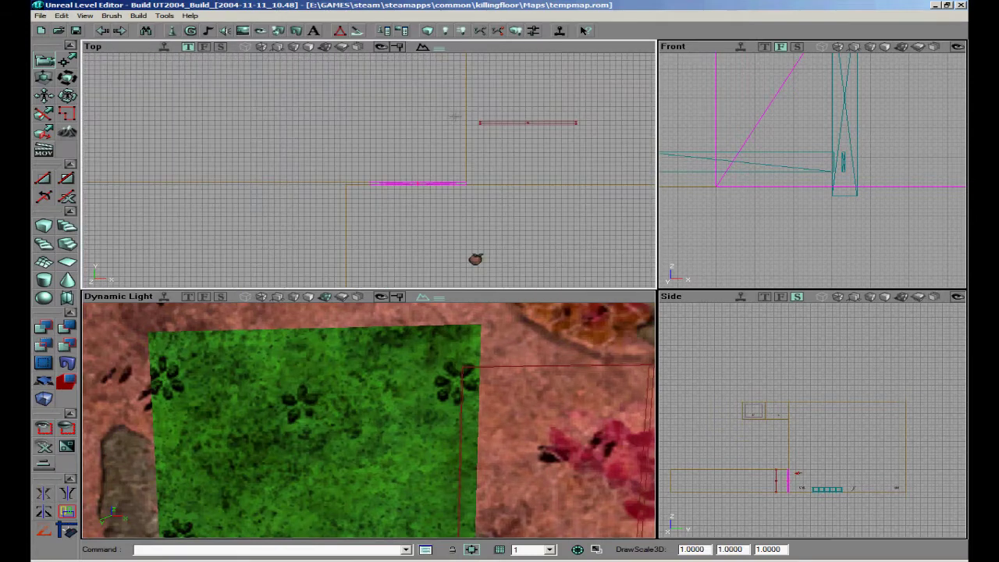
- Examine the Mover settings in the trader door's properties and close the properties
drag(406, 404, 406, 405)
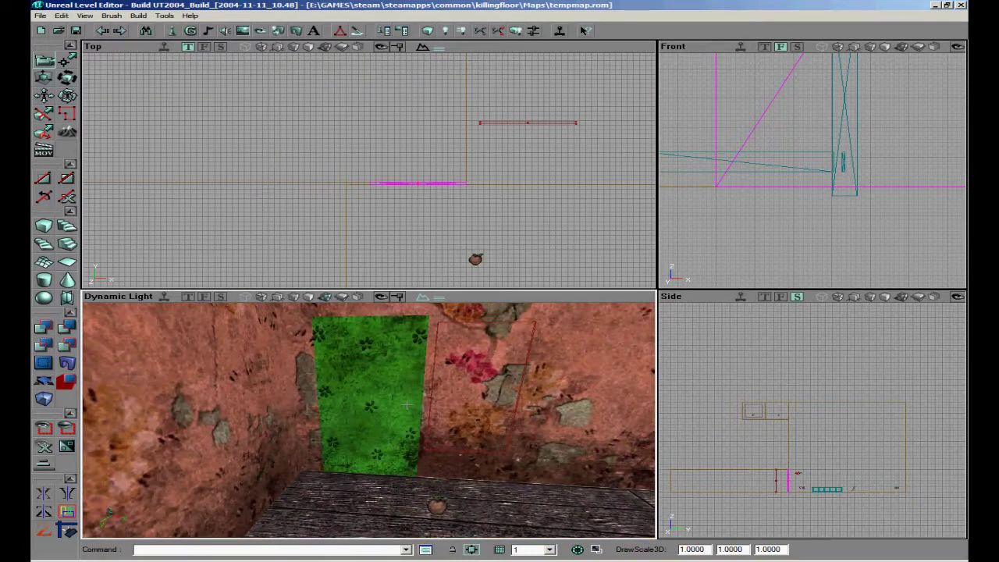
right_click(399, 395)
click(473, 166)
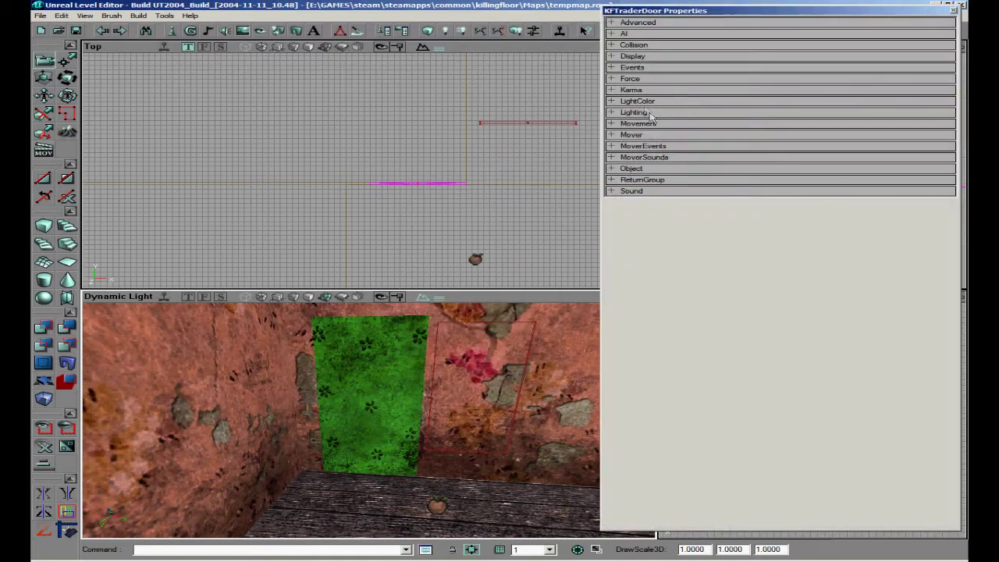
click(631, 135)
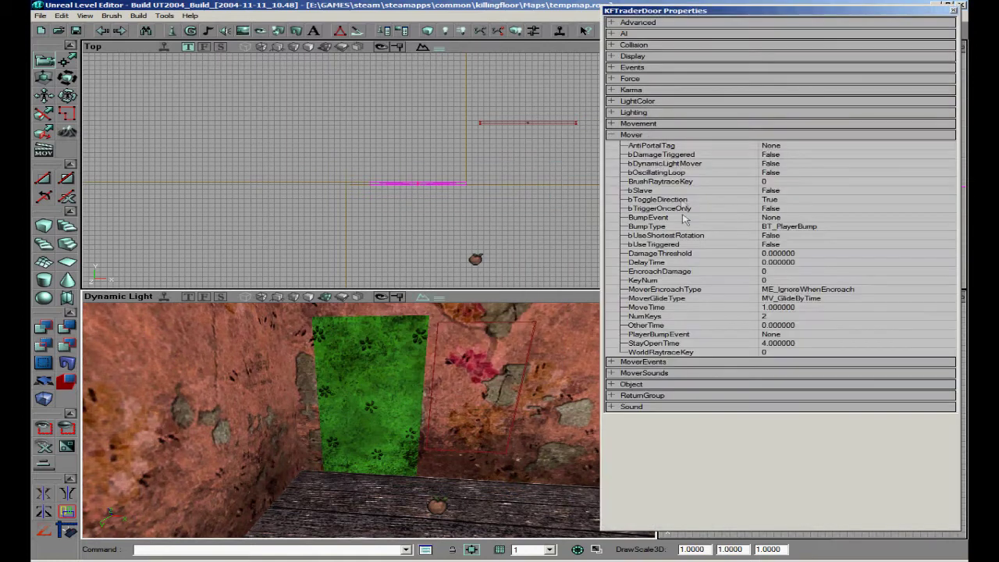
click(697, 386)
click(696, 388)
click(631, 135)
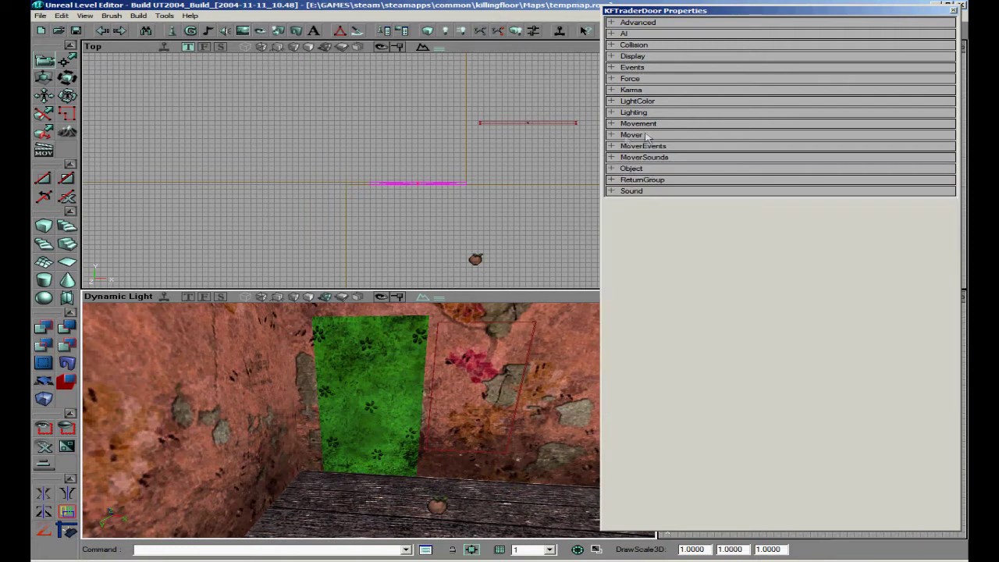
click(959, 7)
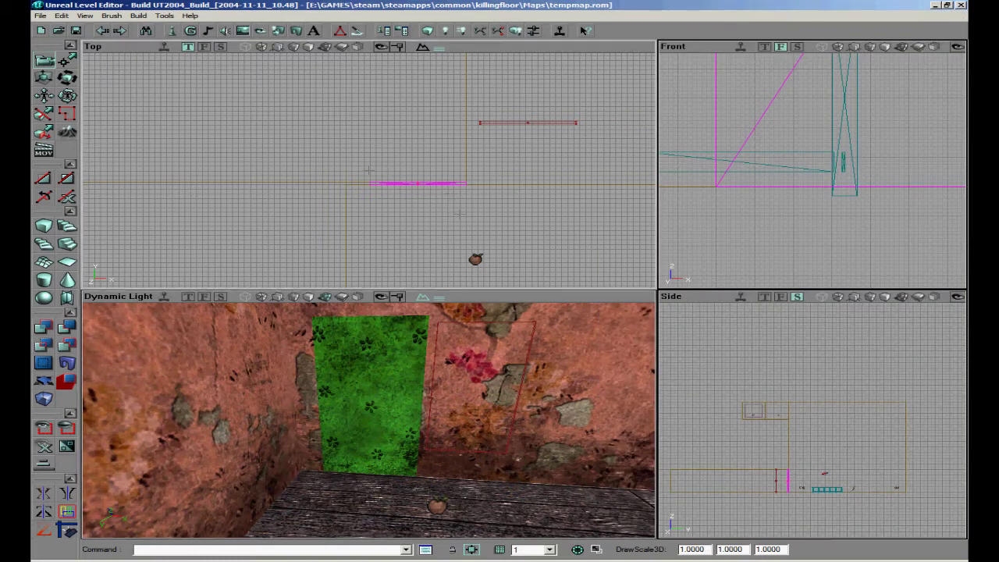
- Build a cube brush with height 256, width 1024 and breadth 1024
right_click(42, 230)
click(184, 275)
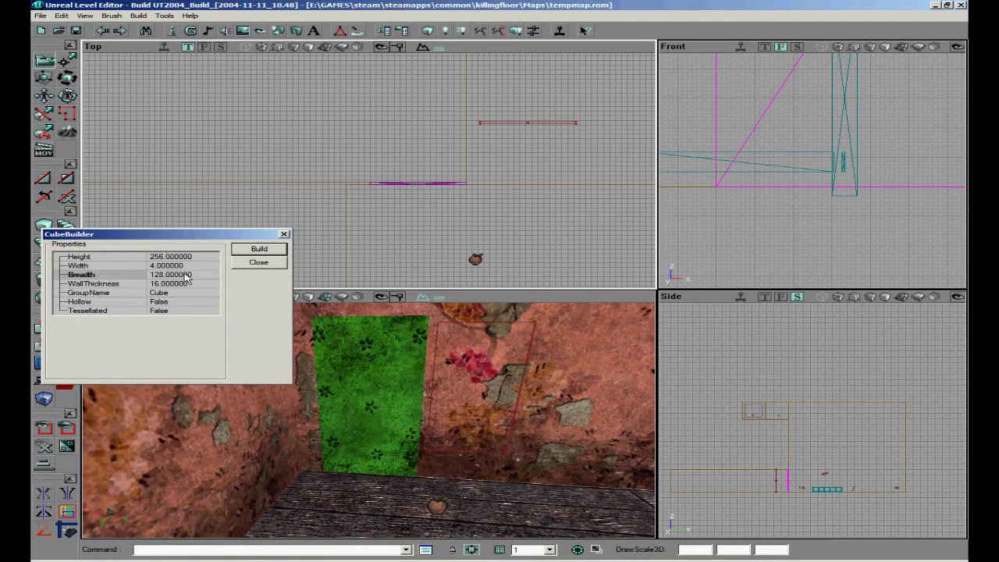
text(10)
click(177, 266)
text(1024)
click(256, 251)
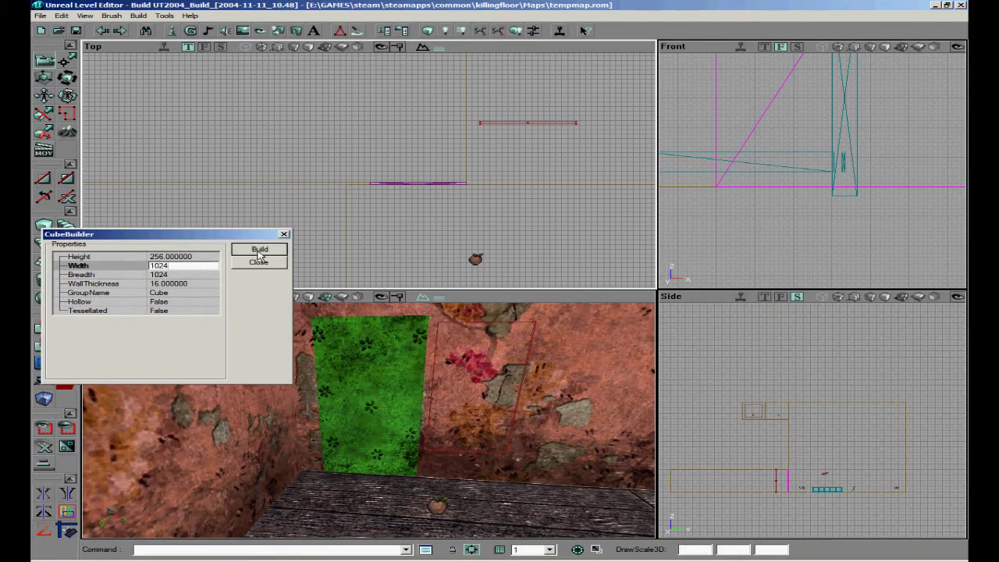
- Move the builder brush over the trader room, align its corner with the outer end of the trader door, and close the cube settings
drag(351, 199, 367, 242)
click(369, 150)
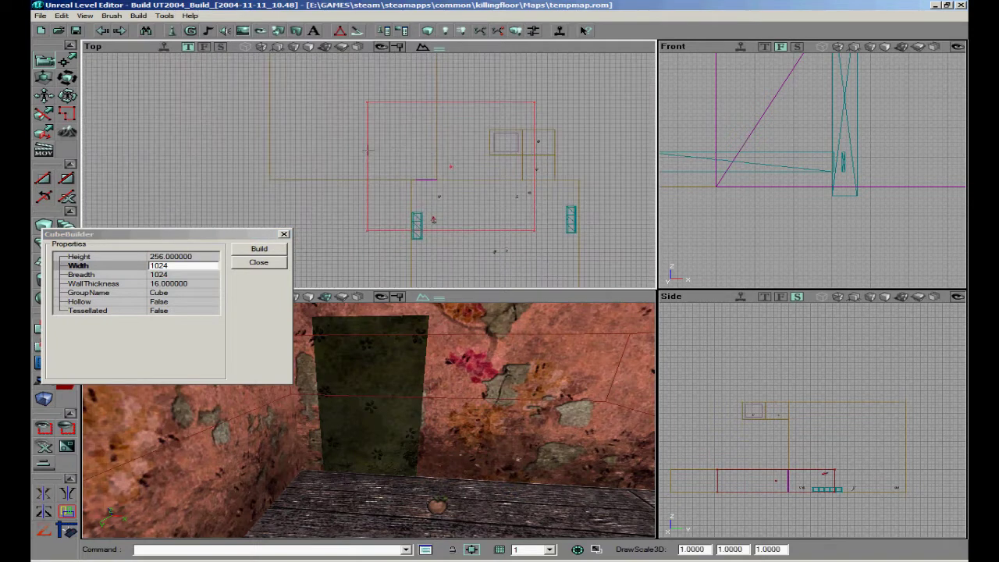
ctrl+drag(369, 150, 271, 98)
scroll(369, 169, up, 5)
scroll(369, 169, up, 5)
mouse_move(369, 170)
mouse_down()
mouse_move(276, 221)
mouse_move(245, 203)
mouse_up()
mouse_move(368, 173)
ctrl+mouse_down()
mouse_move(490, 170)
mouse_move(409, 176)
ctrl+mouse_up()
scroll(369, 171, down, 5)
scroll(368, 171, down, 2)
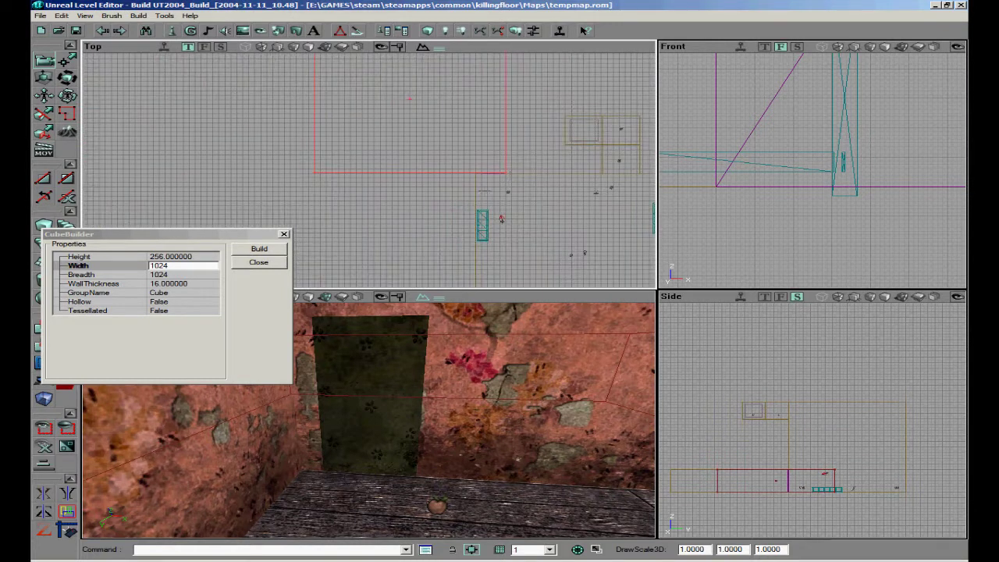
click(284, 234)
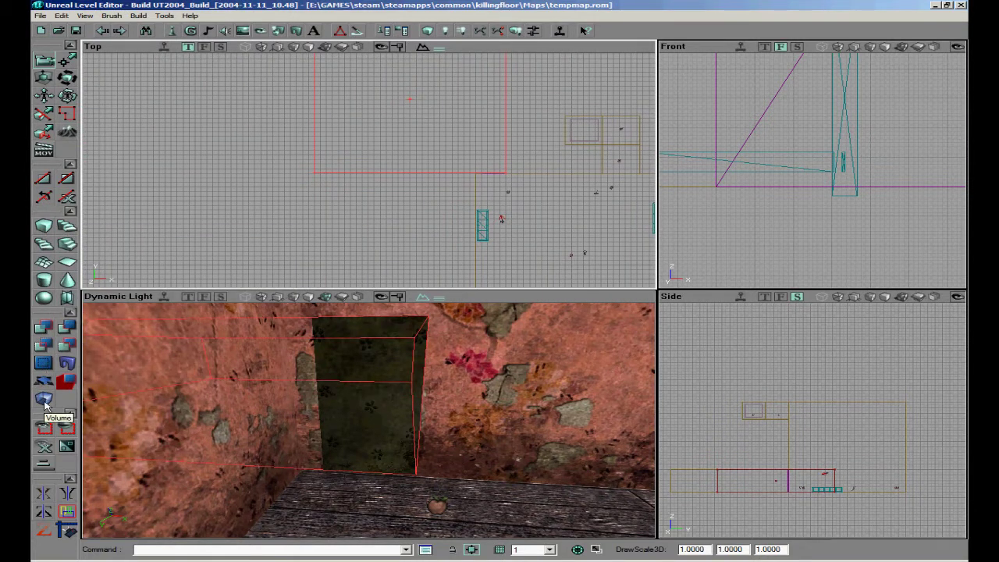
- Add a ShopVolume from the builder brush so that it fills the trader room
right_click(44, 400)
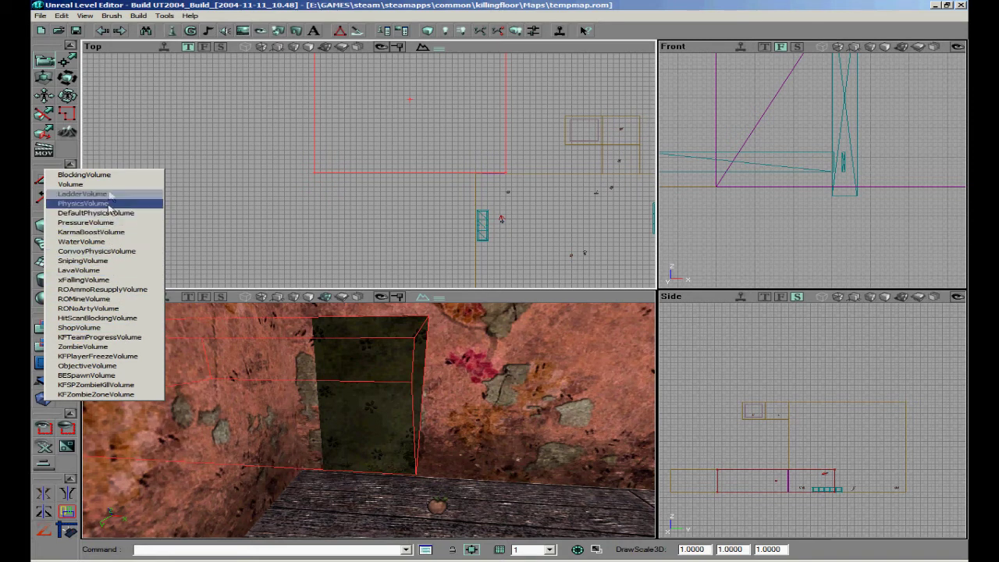
click(103, 329)
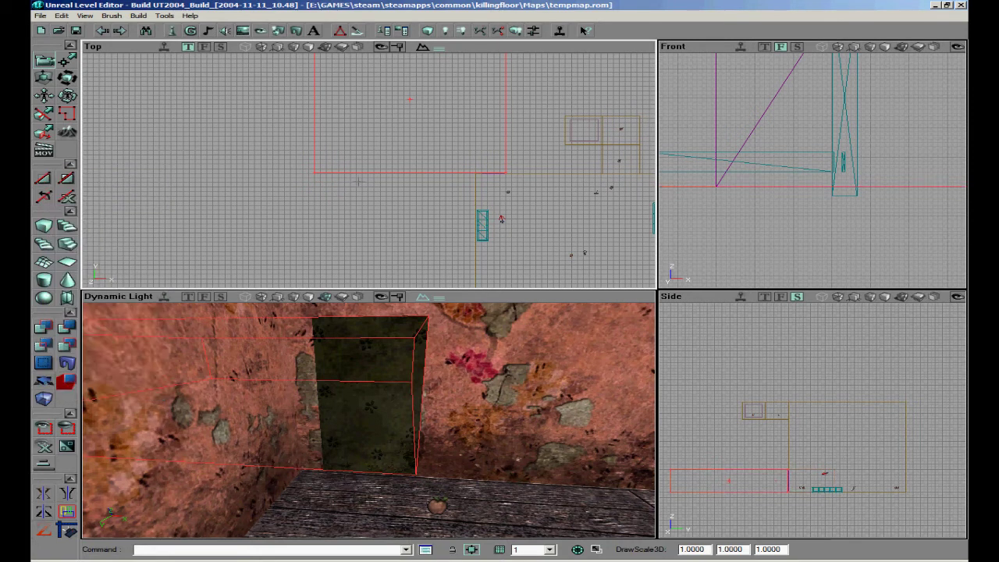
scroll(390, 179, down, 5)
scroll(369, 168, up, 10)
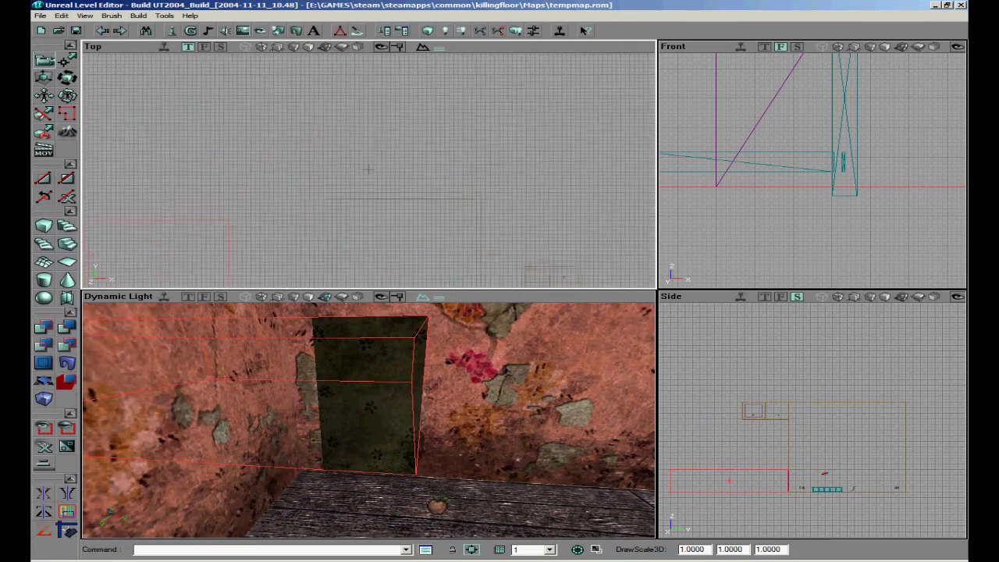
- Set the ShopVolume's Event to Shop in its Events properties
right_drag(413, 453, 399, 420)
mouse_move(399, 419)
mouse_down()
mouse_move(414, 451)
mouse_move(359, 415)
mouse_move(355, 424)
mouse_up()
right_click(343, 406)
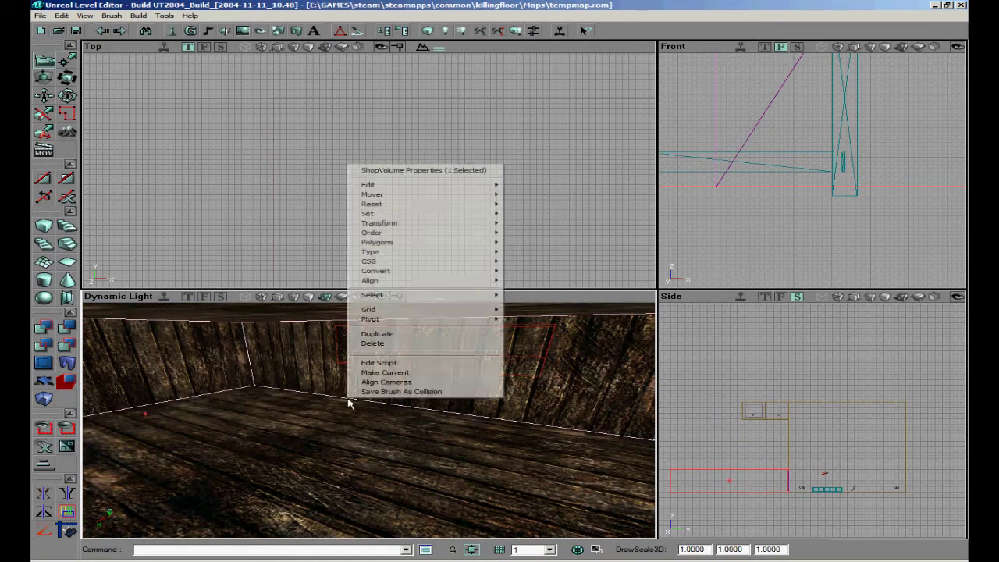
click(429, 168)
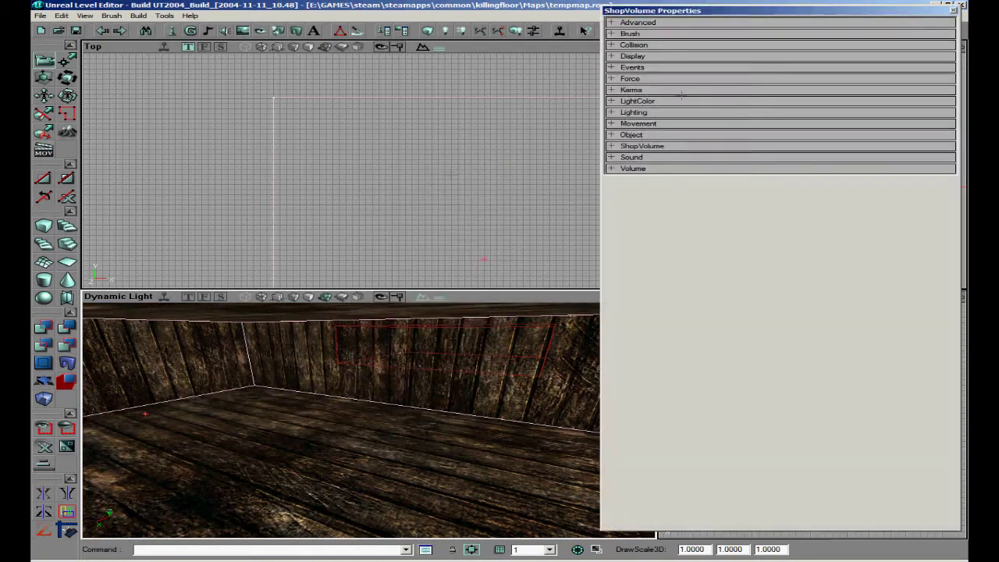
click(643, 68)
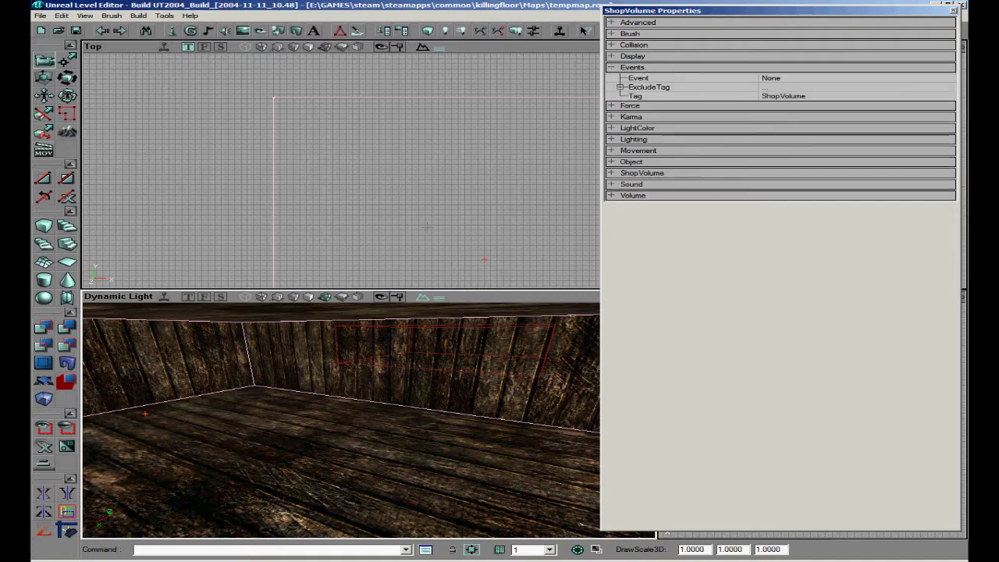
drag(422, 345, 368, 420)
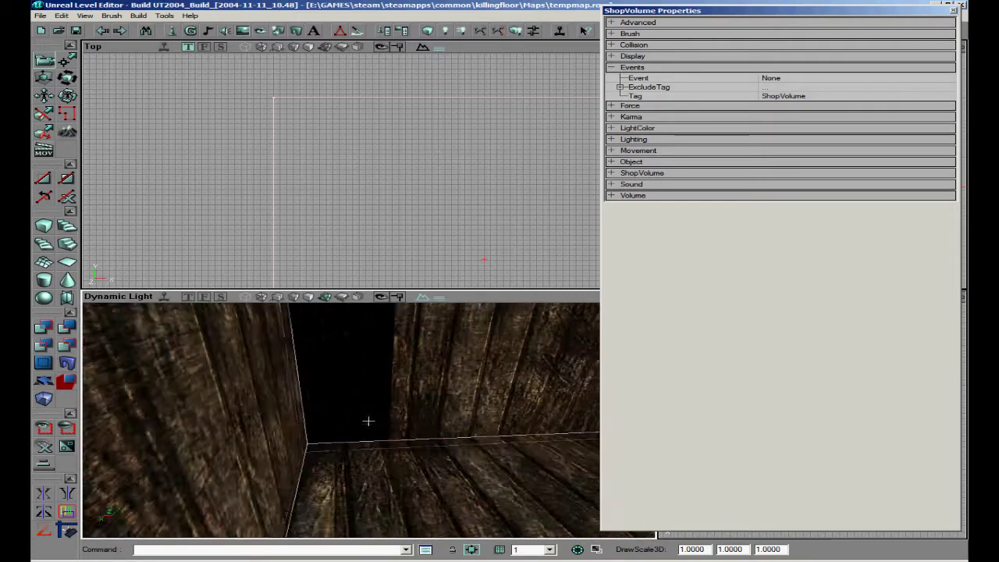
click(835, 79)
text(sho)
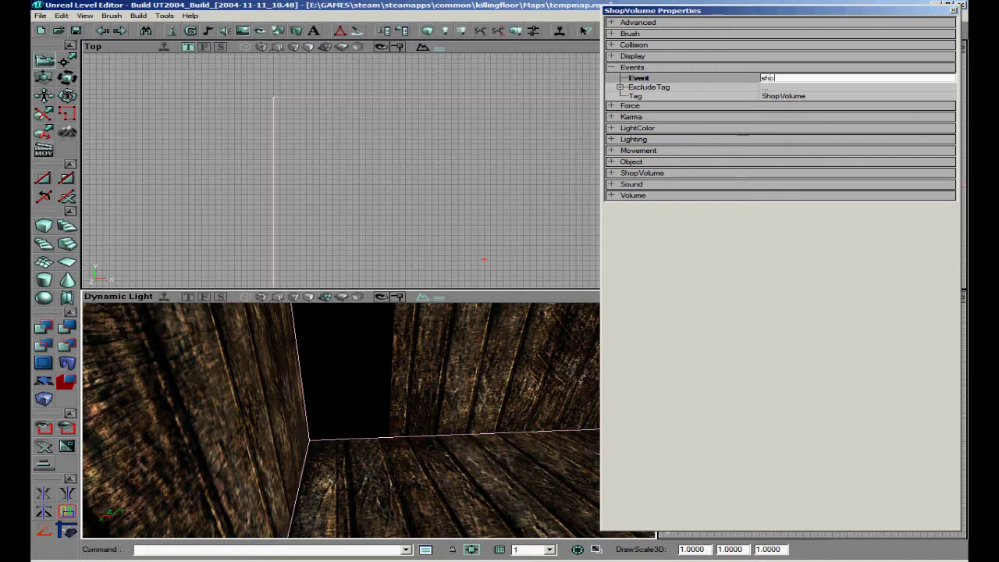
- Set the trader door mover's Tag to Shop in its Events properties
scroll(475, 239, down, 4)
mouse_move(439, 141)
mouse_down()
mouse_move(475, 239)
mouse_move(439, 162)
mouse_up()
scroll(481, 216, up, 4)
click(394, 131)
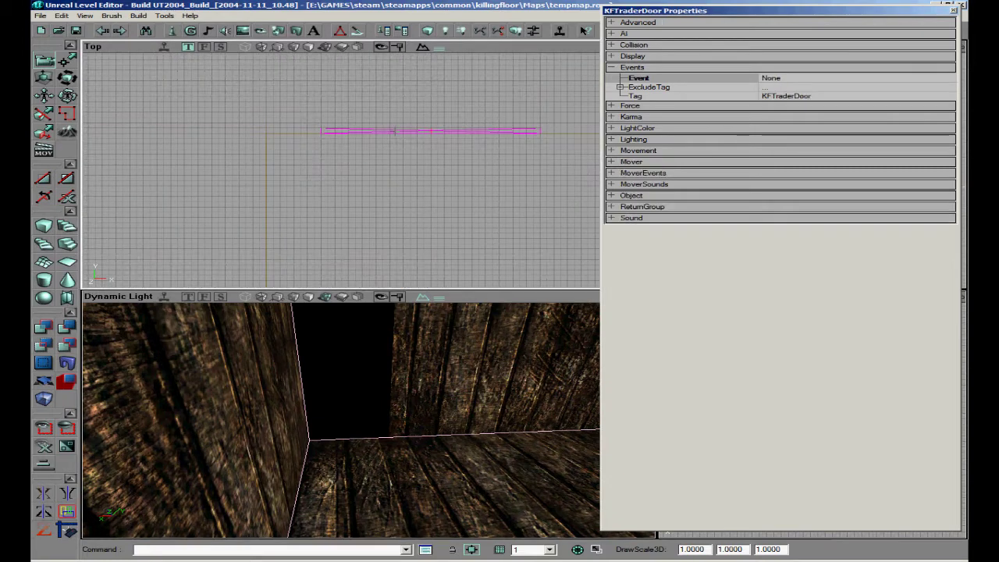
click(832, 96)
text(shop)
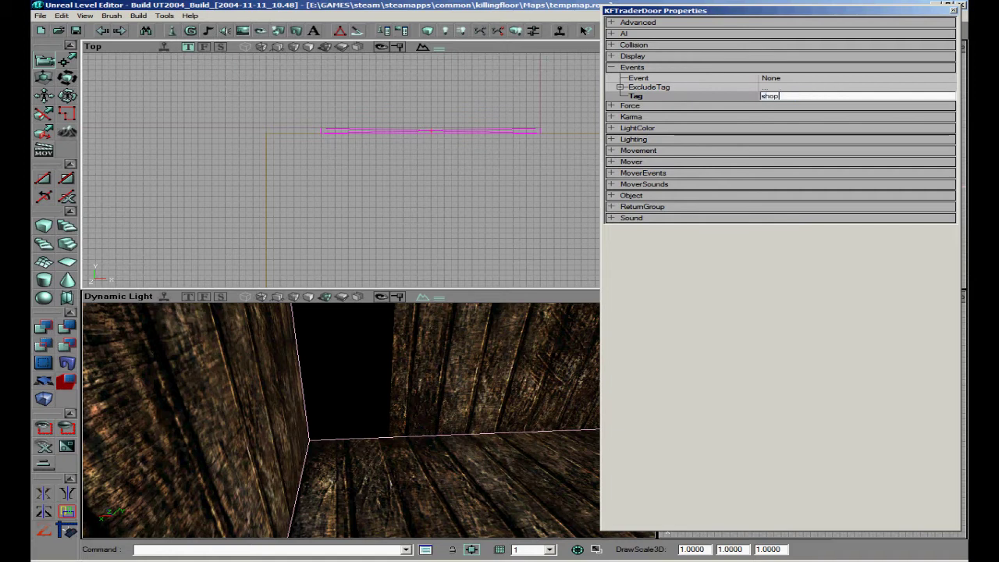
- Set the ShopVolume's URL to teleporter and close its properties
drag(437, 187, 488, 201)
scroll(488, 201, down, 4)
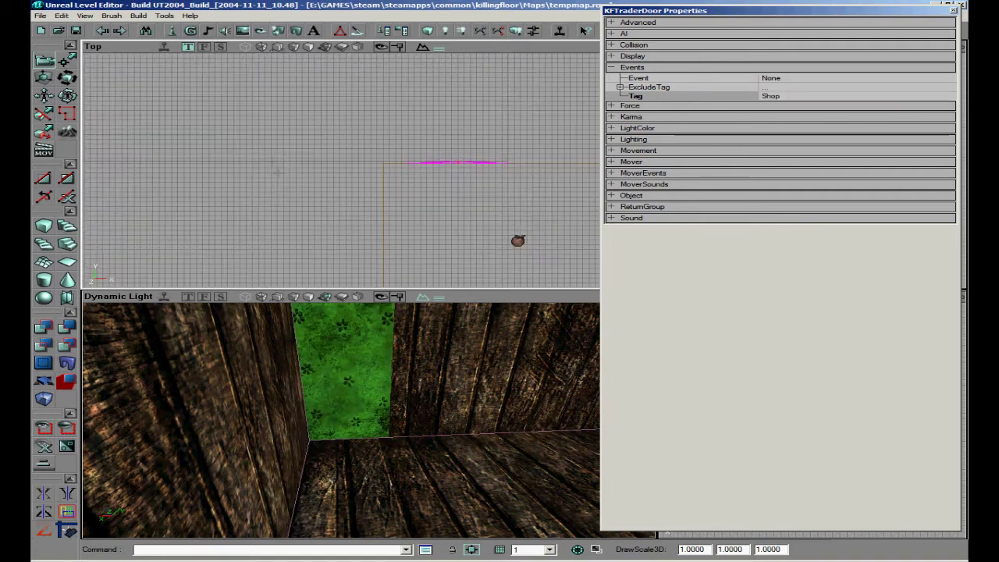
click(364, 164)
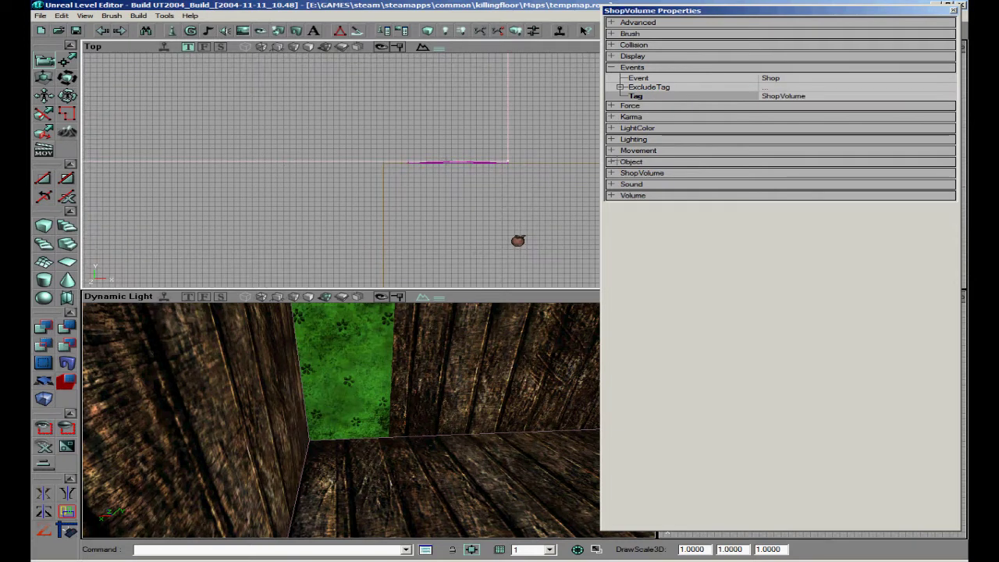
click(671, 173)
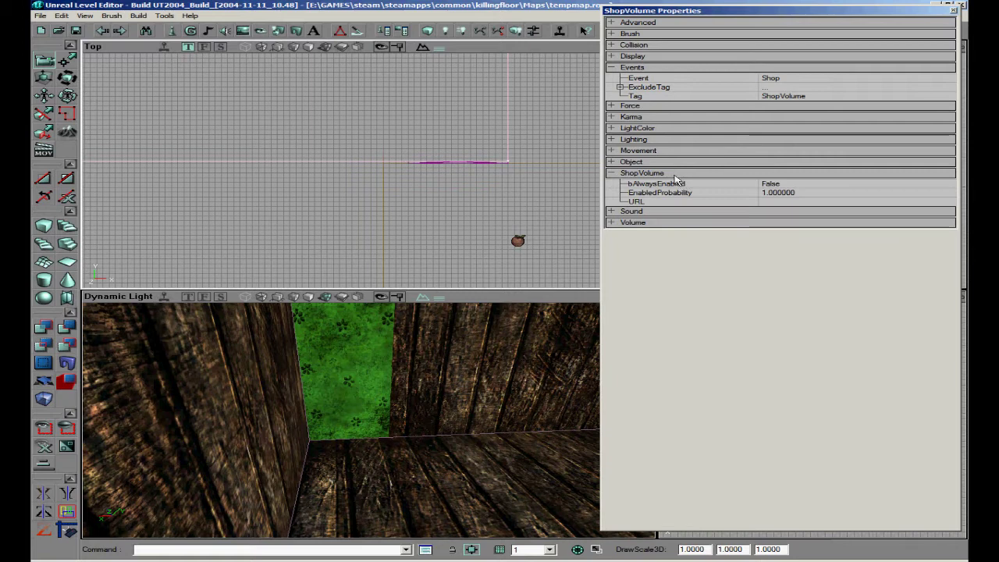
click(790, 201)
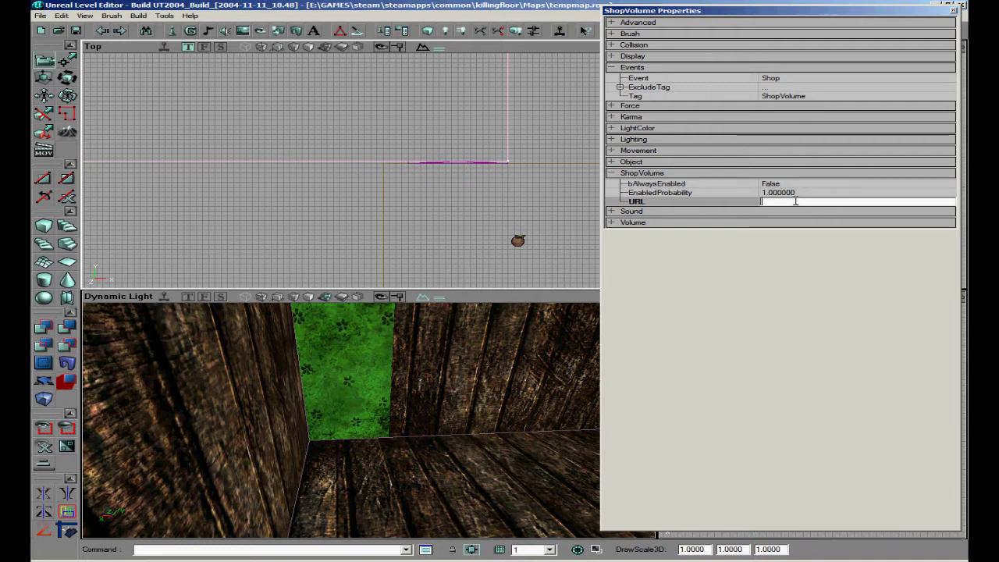
text(teleporter)
click(952, 10)
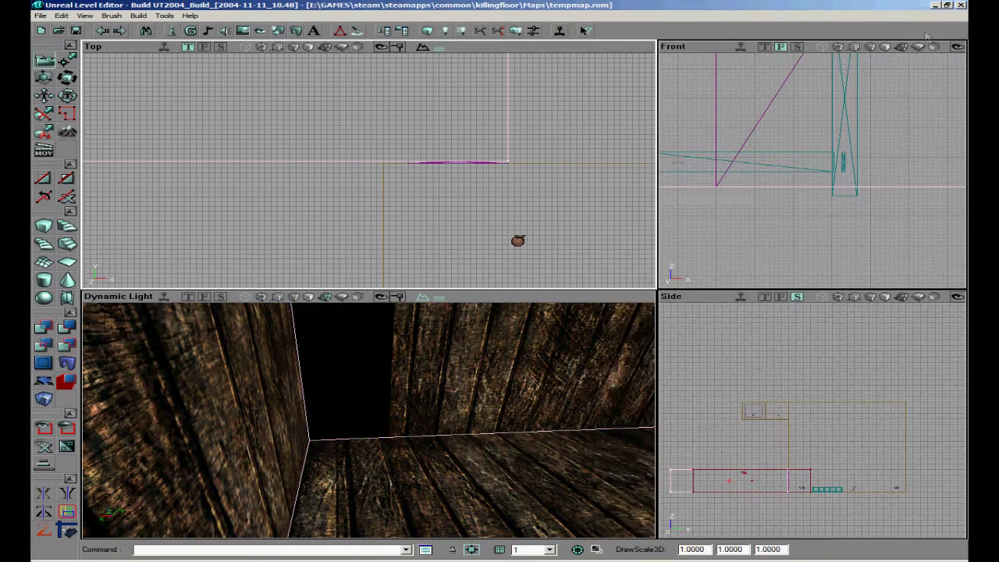
- Choose KFTraderTeleporter under NavigationPoint, SmallNavigationPoint, Teleporter as the actor class to place, and close the class browser
drag(368, 171, 279, 156)
right_drag(368, 398, 413, 382)
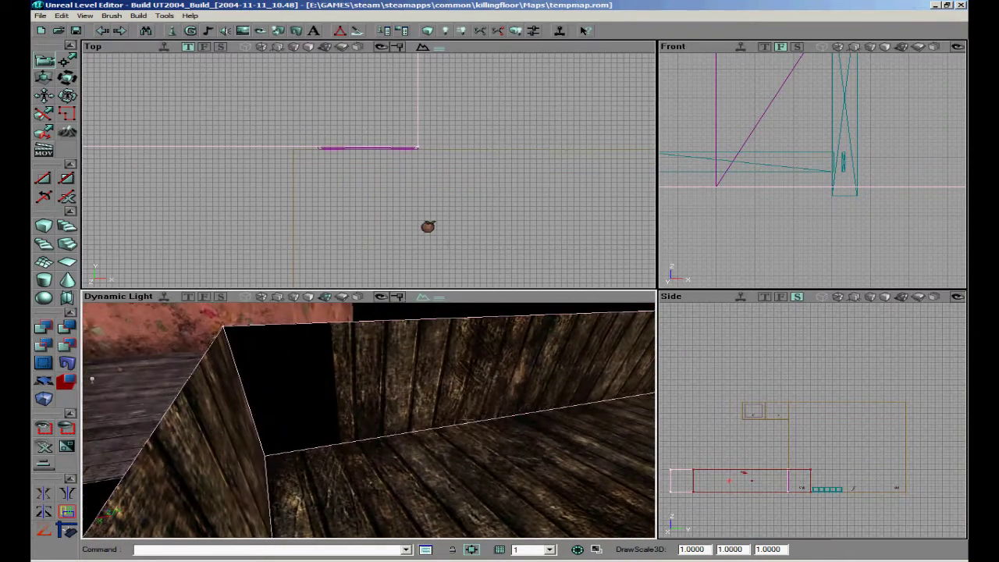
click(190, 30)
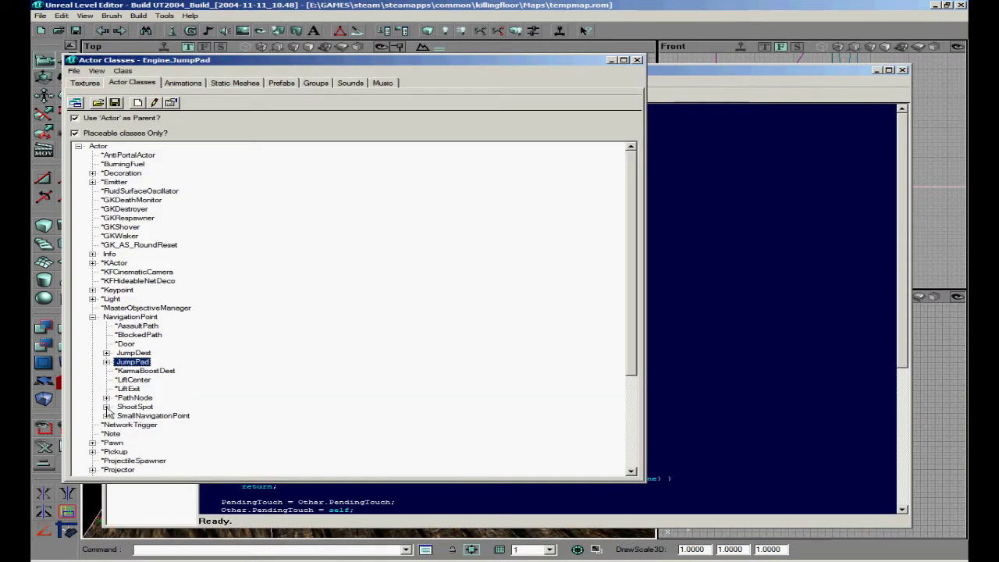
click(902, 70)
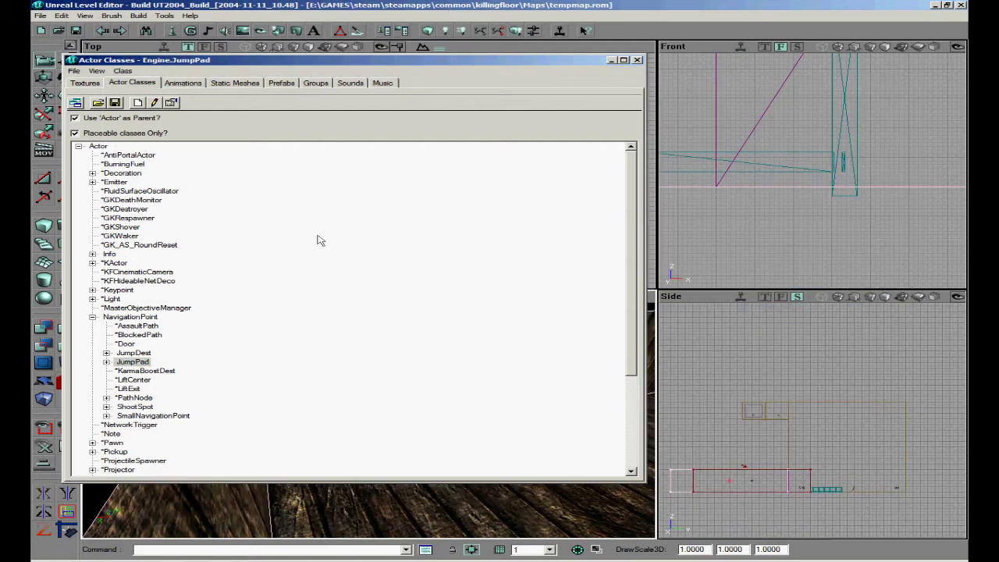
click(106, 406)
click(107, 406)
click(106, 416)
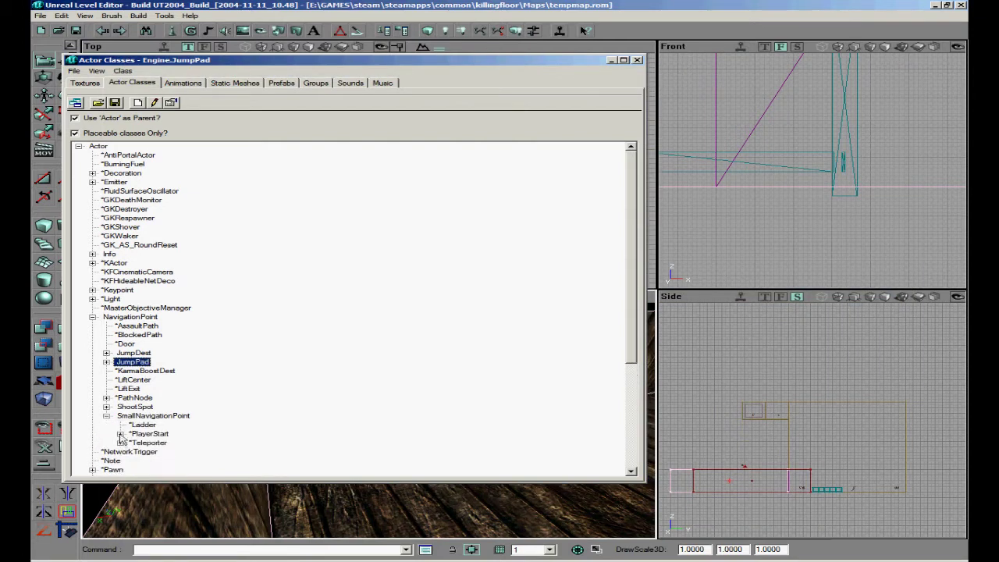
click(120, 442)
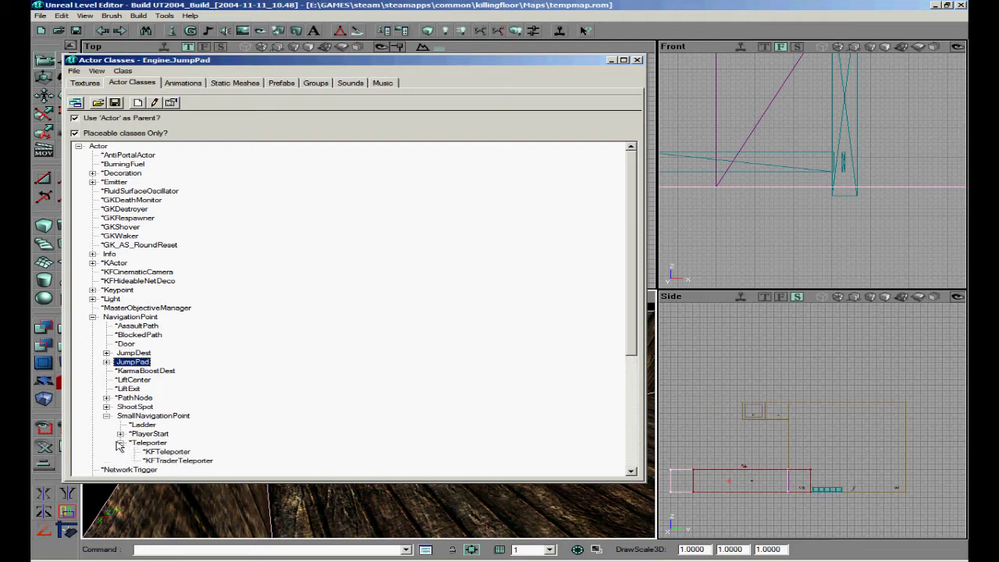
click(167, 451)
click(180, 461)
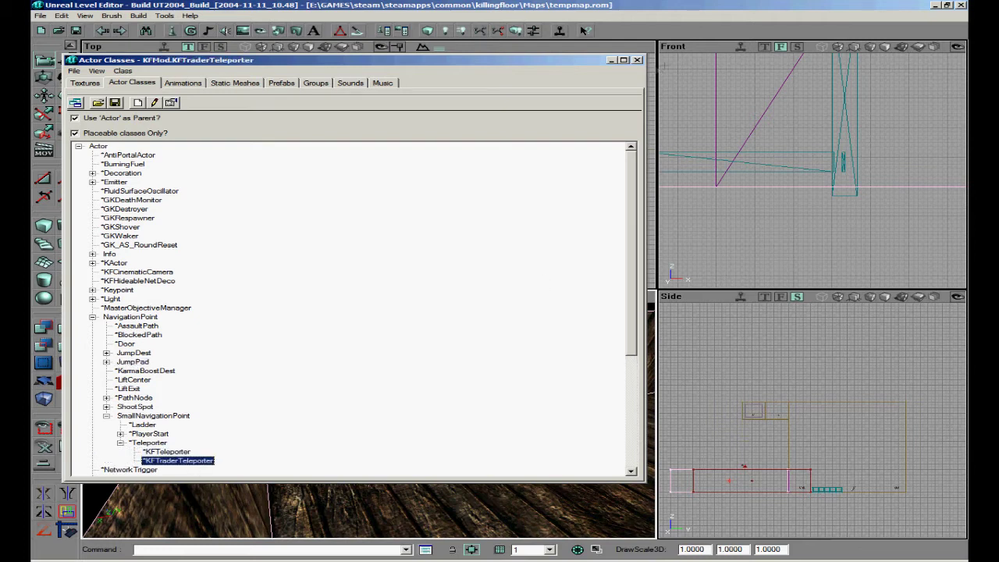
click(637, 60)
- Add a KFTraderTeleporter on the trader room's floor near the doorway
right_click(371, 468)
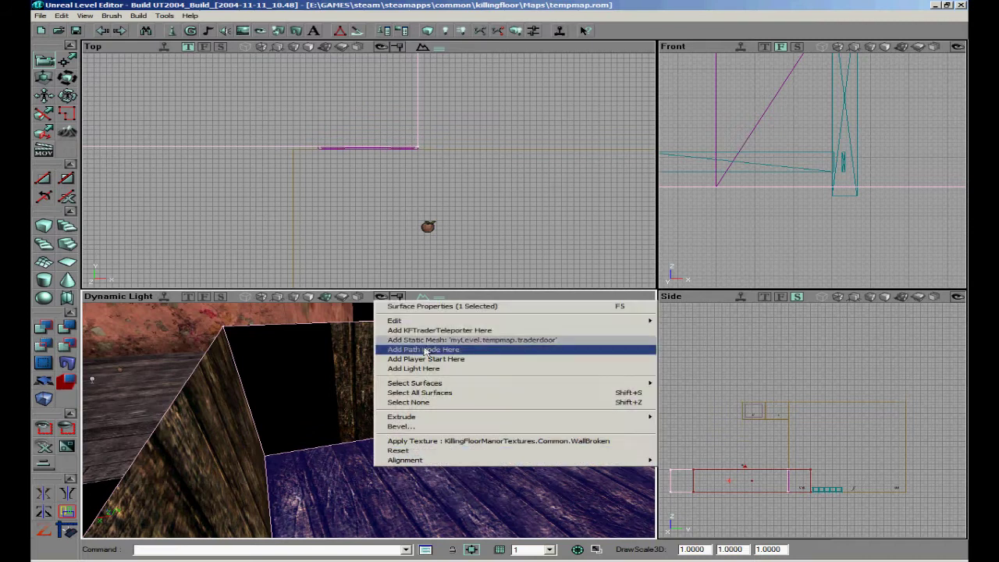
click(437, 346)
scroll(361, 160, up, 3)
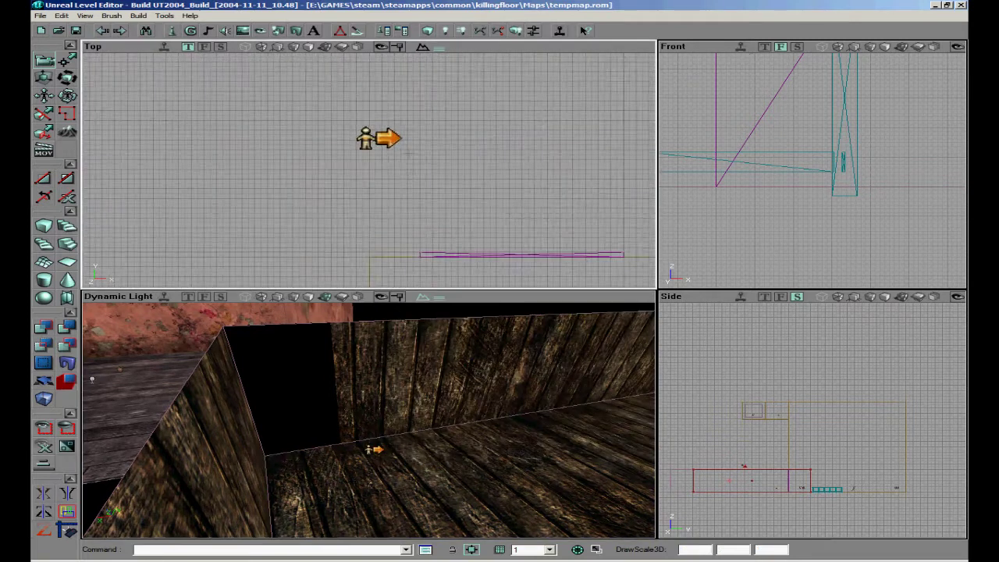
- Examine the Teleporter and Events settings in the KFTraderTeleporter's properties
click(379, 139)
right_click(365, 141)
click(413, 148)
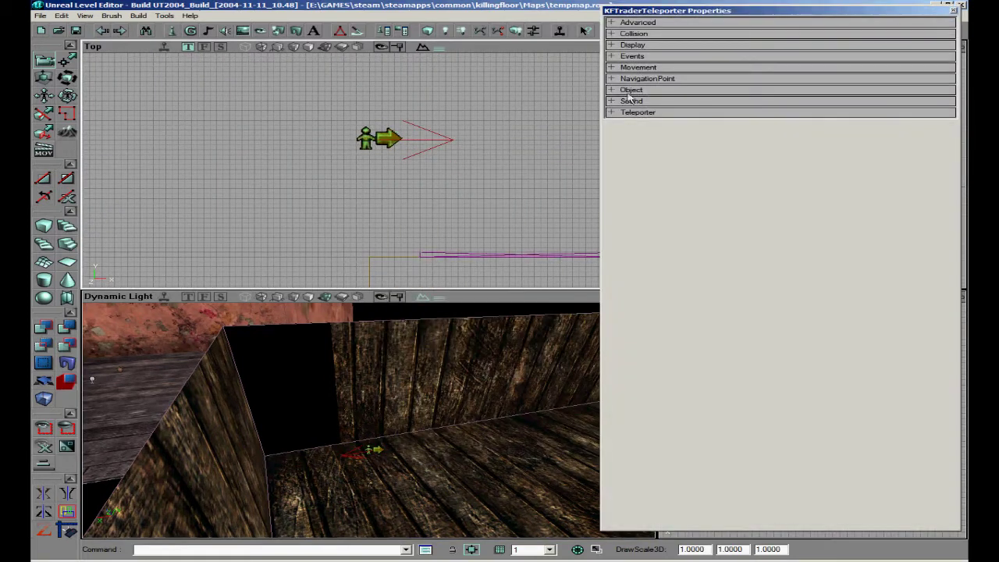
click(658, 113)
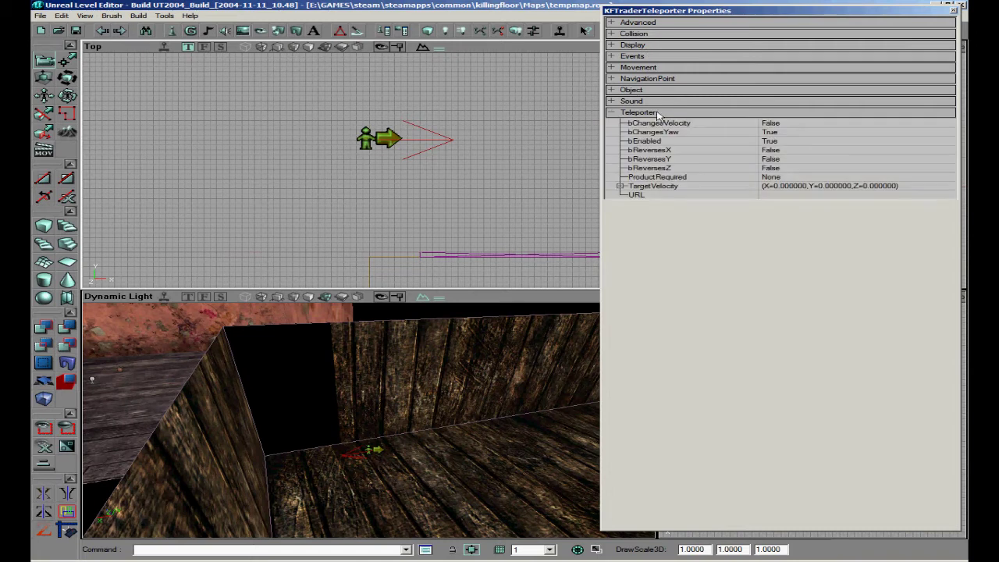
click(658, 112)
click(657, 58)
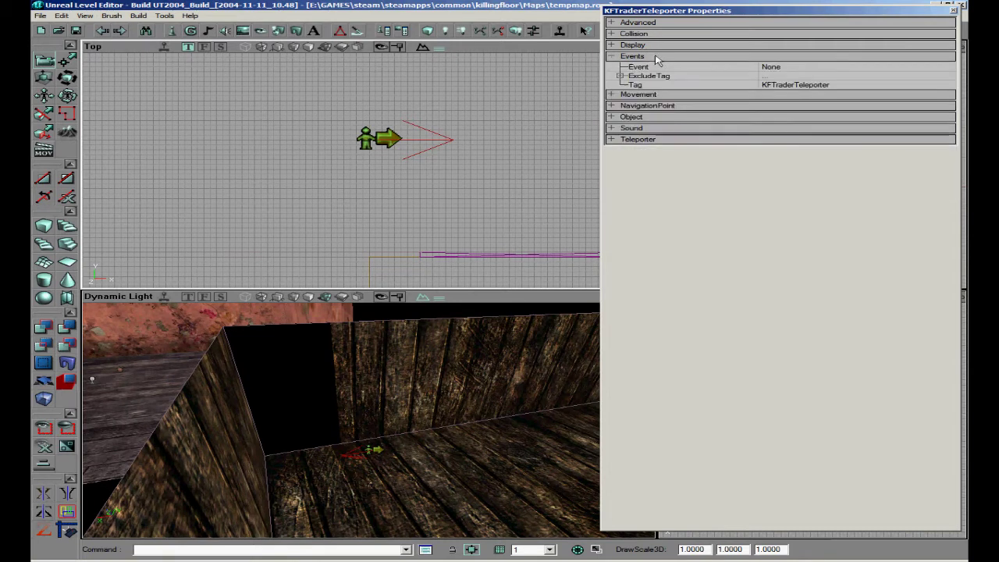
- Select the ShopVolume by its edge and check its Event and URL values
click(288, 363)
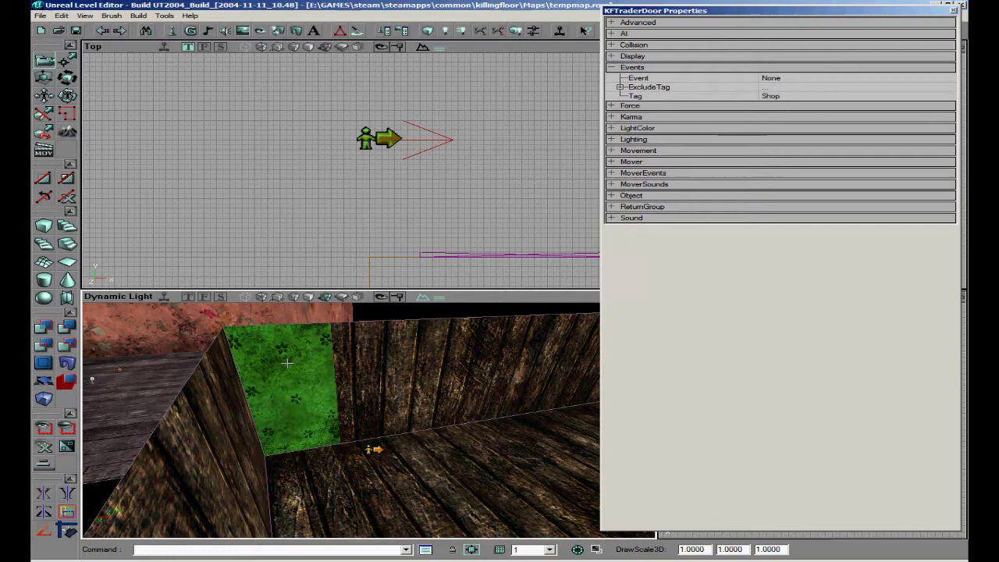
right_drag(211, 361, 186, 313)
right_drag(369, 420, 368, 428)
right_drag(206, 427, 204, 430)
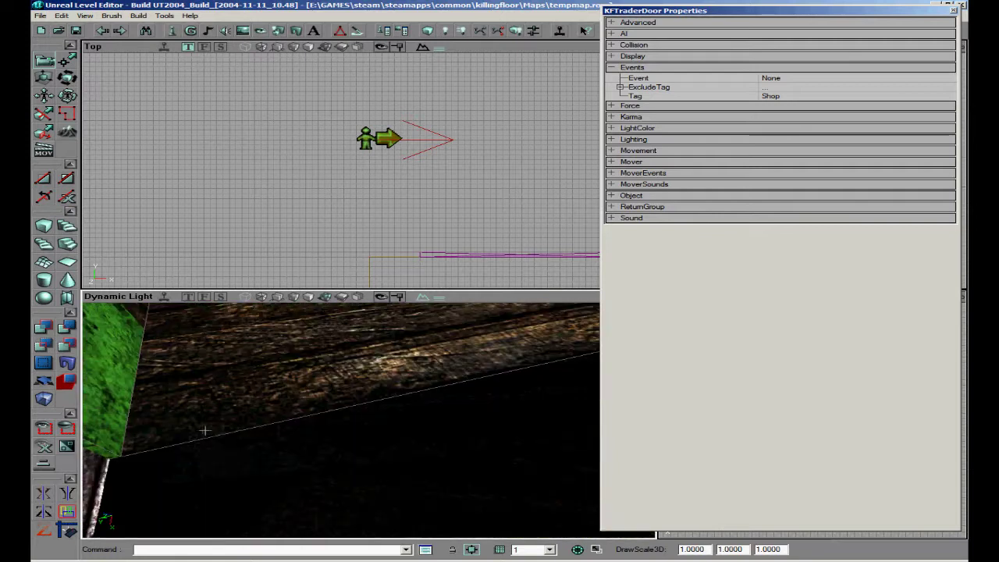
click(211, 436)
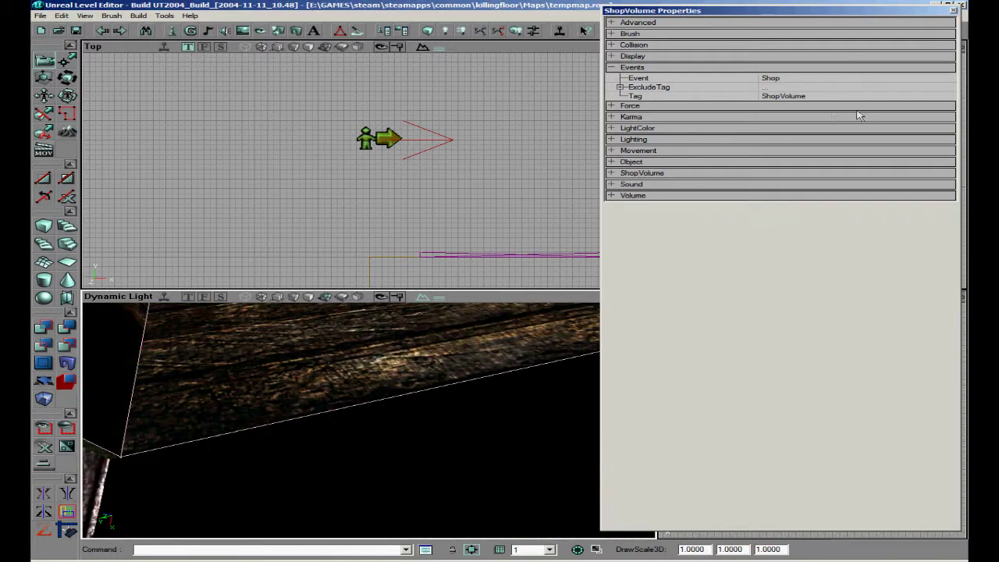
click(669, 172)
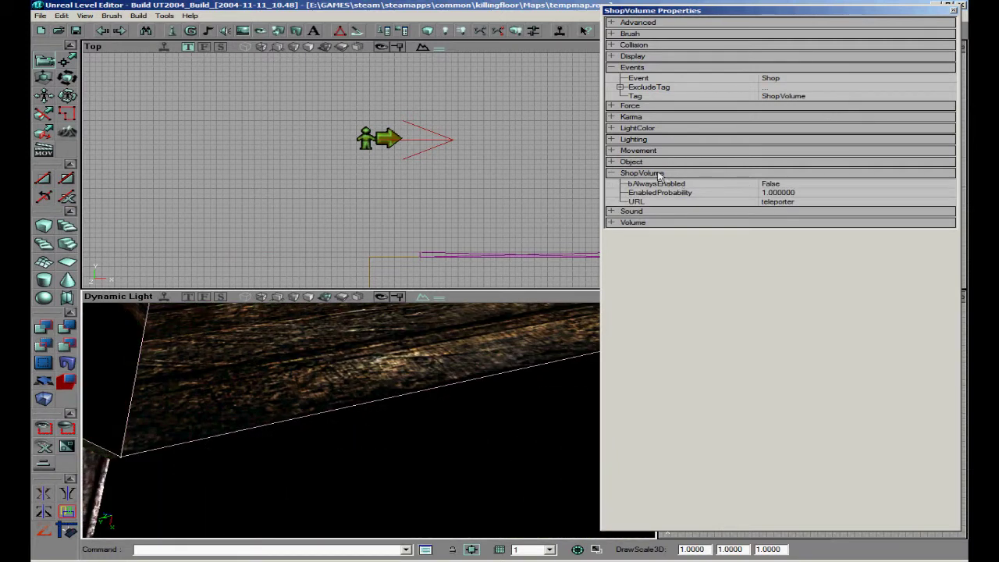
- Set the KFTraderTeleporter's Tag to teleporter so it matches the URL of the ShopVolume
click(796, 203)
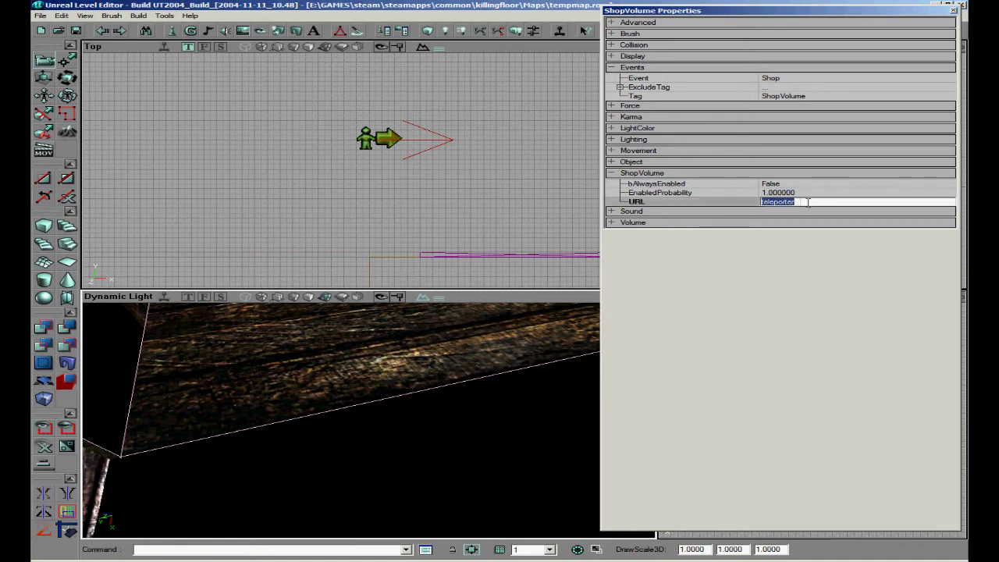
drag(383, 373, 368, 420)
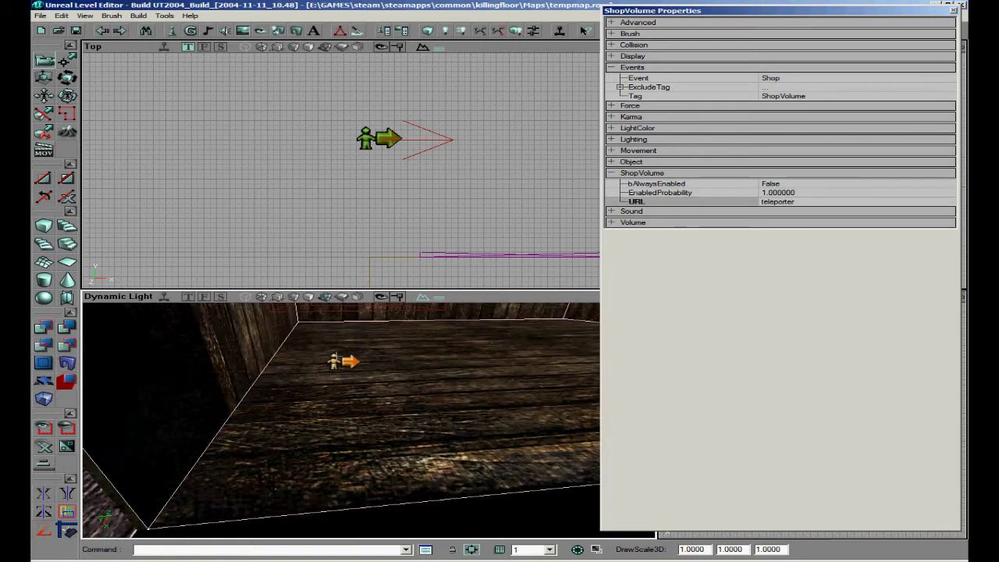
click(337, 359)
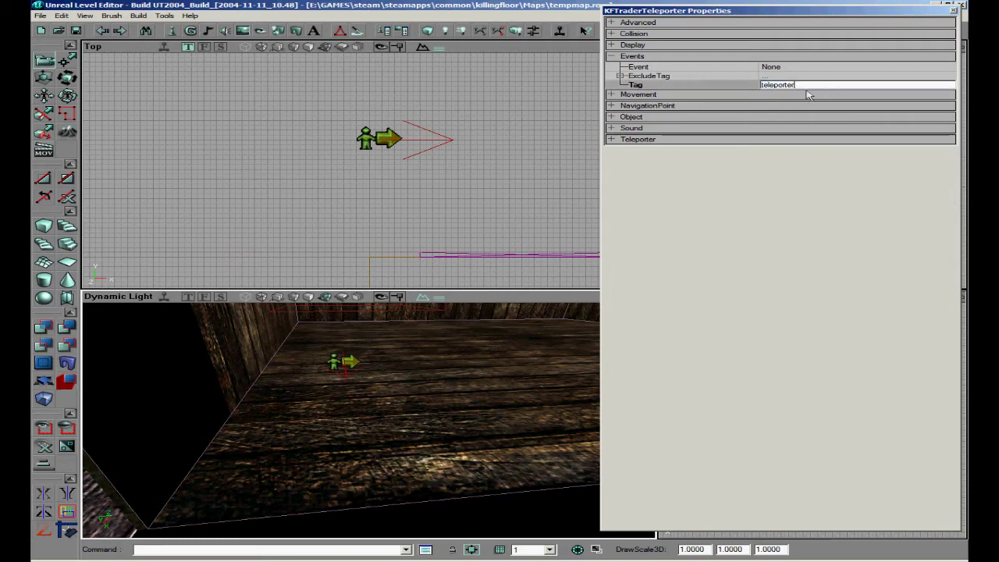
- Move the KFTraderTeleporter out of the trader room in front of the door and duplicate it into two columns of three
drag(394, 173, 393, 226)
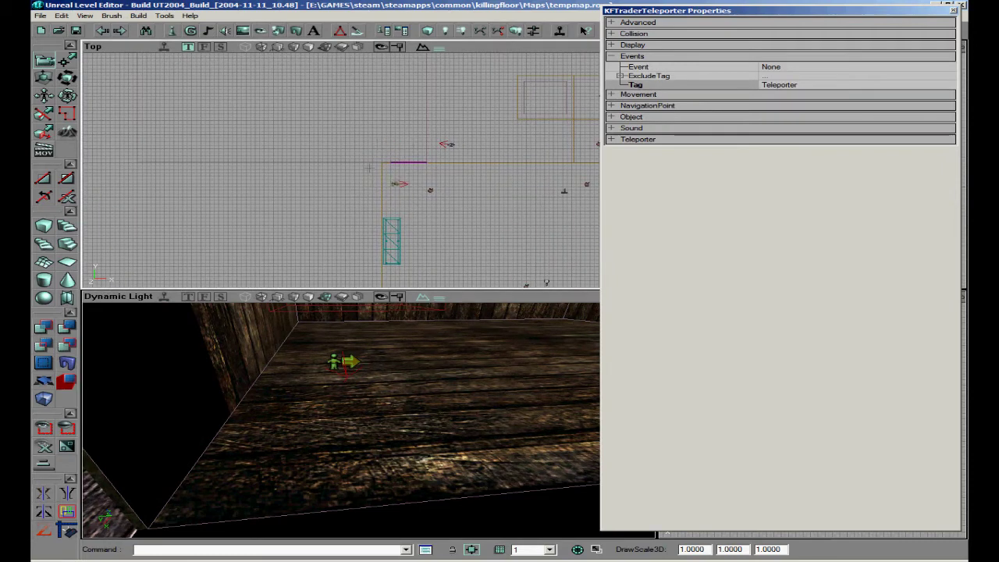
scroll(368, 171, up, 6)
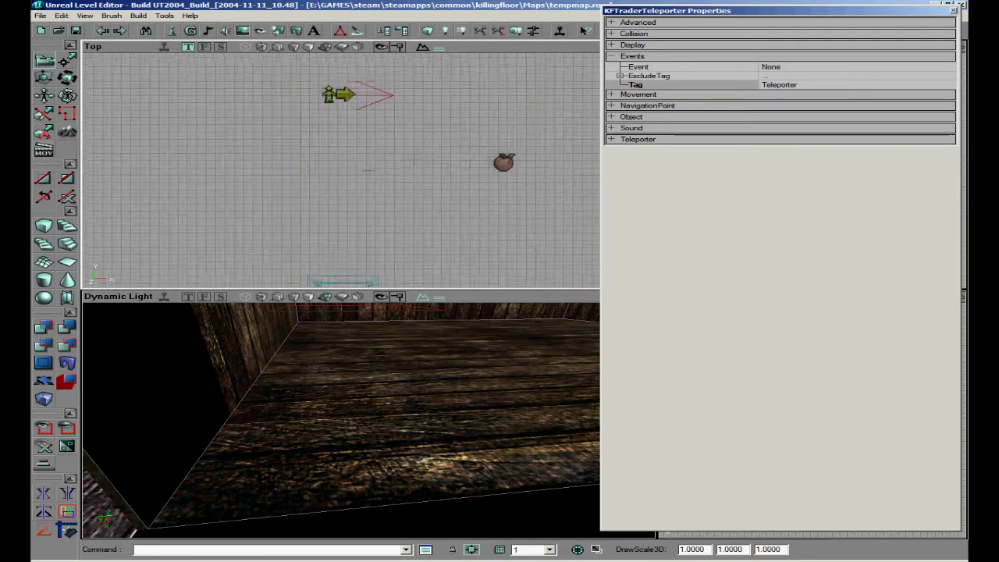
drag(368, 170, 277, 195)
scroll(368, 170, down, 3)
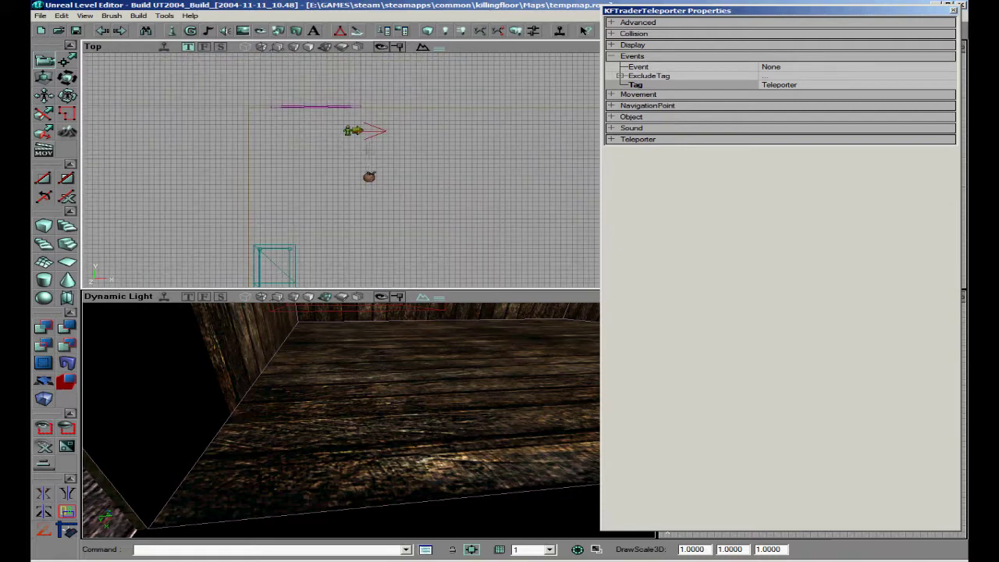
mouse_move(367, 170)
mouse_down()
mouse_move(371, 153)
mouse_move(368, 201)
mouse_move(303, 170)
mouse_move(367, 167)
mouse_up()
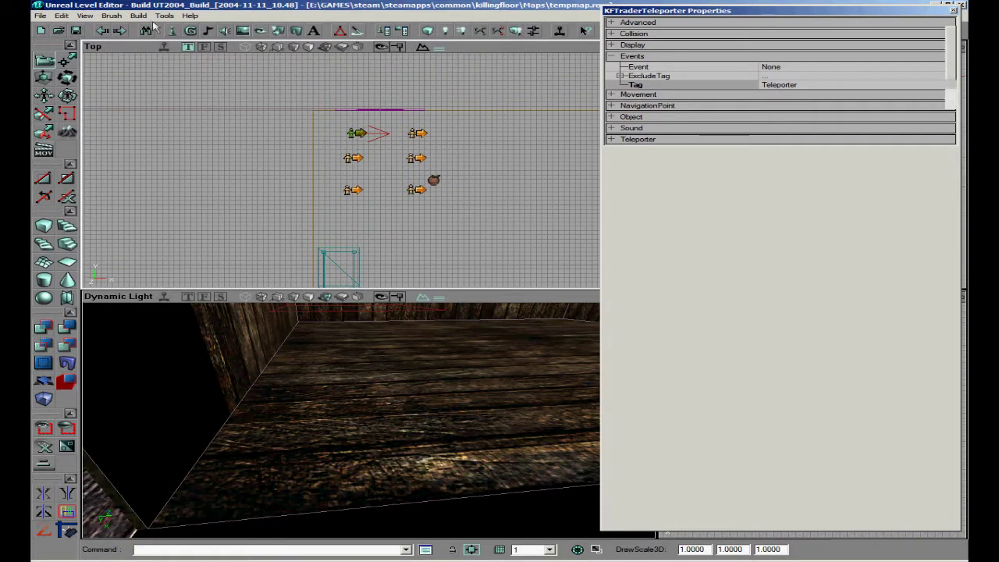
- Rebuild the level and inspect the lighting inside the trader room
click(139, 15)
click(191, 89)
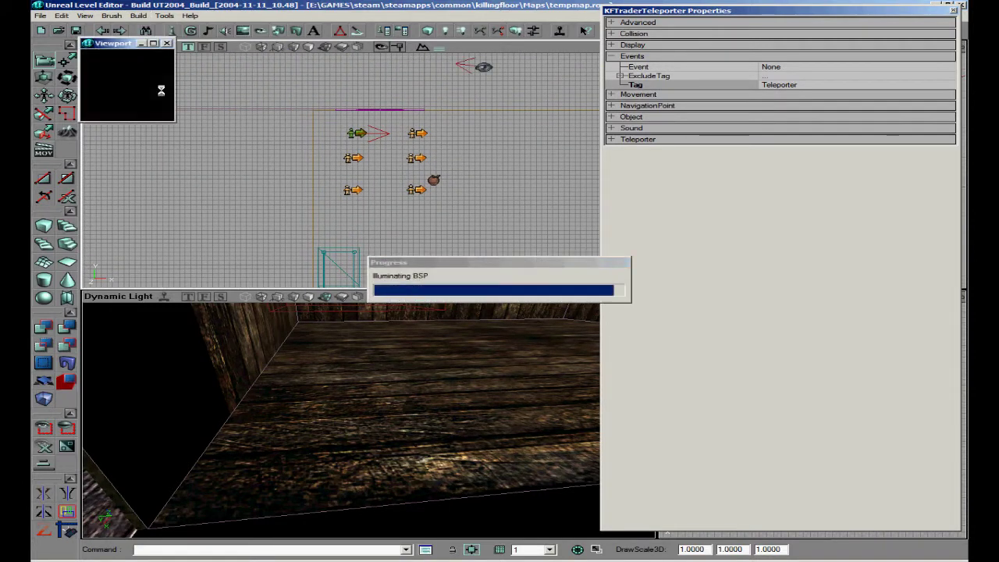
mouse_move(411, 414)
right_down()
mouse_move(368, 420)
mouse_move(411, 414)
right_up()
mouse_move(412, 414)
mouse_down()
mouse_move(368, 415)
mouse_move(408, 408)
mouse_up()
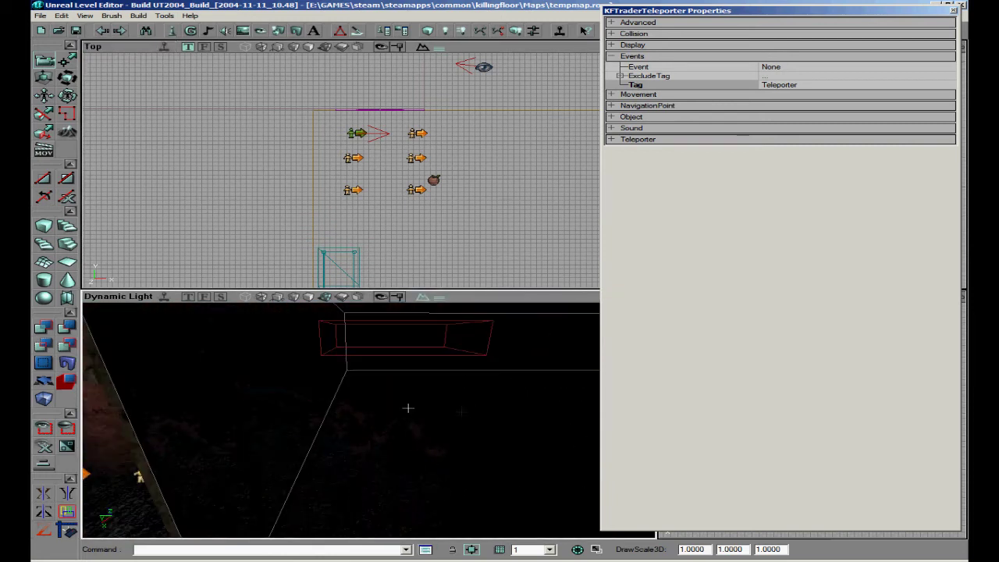
- Add a light in the trader room, raise it above the floor, and rebuild the level
click(531, 419)
right_click(531, 419)
click(569, 319)
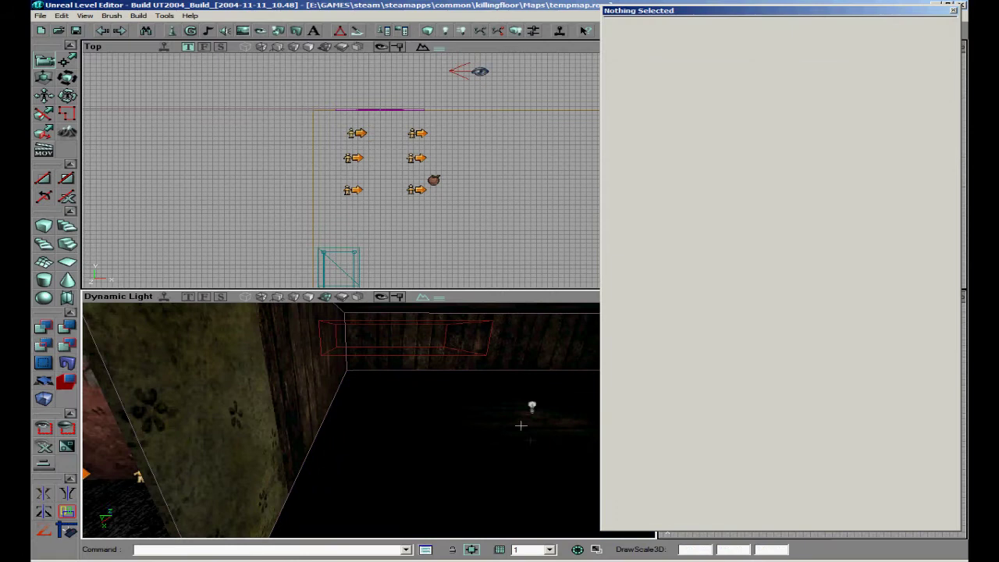
click(533, 409)
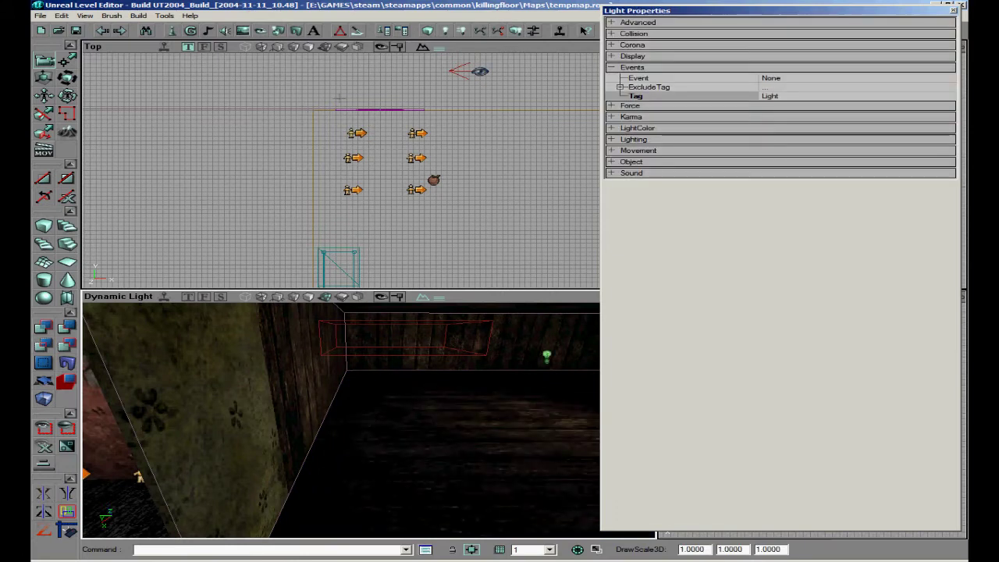
click(137, 16)
click(159, 81)
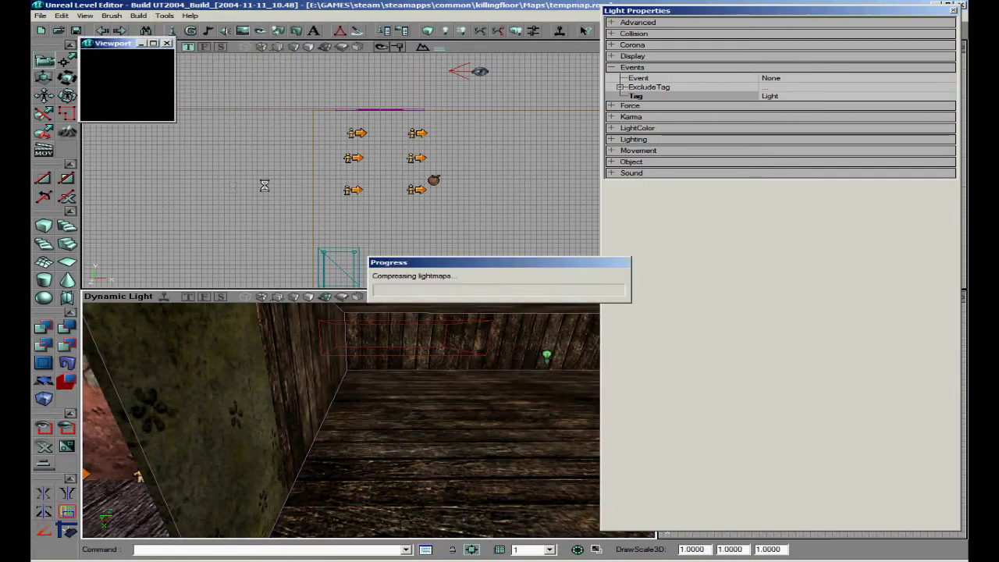
- Close the light's properties and save the map as kf-tempmap.rom in the killingfloor Maps folder
click(953, 11)
click(76, 31)
drag(329, 391, 367, 419)
click(81, 34)
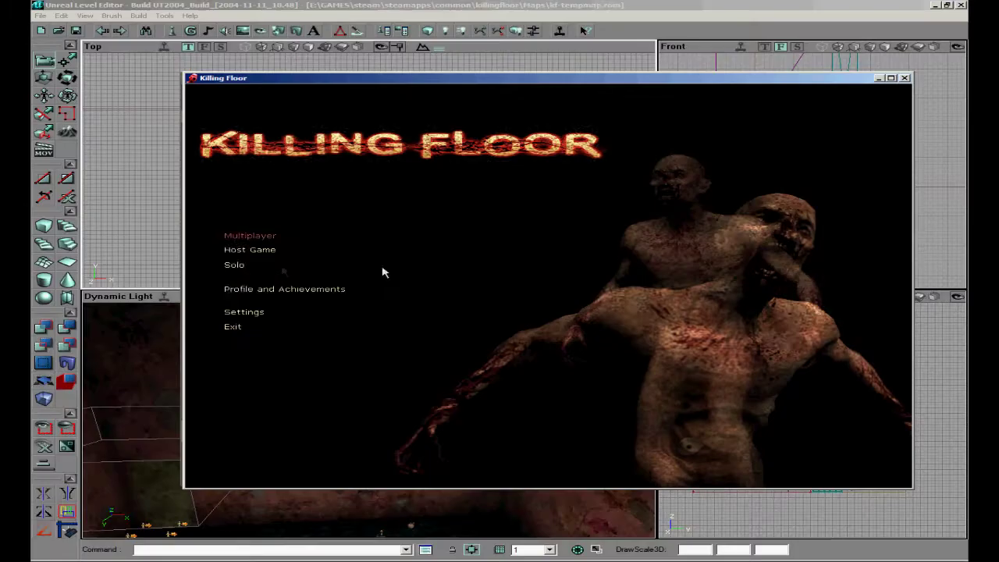
- Switch to Killing Floor and choose the kf-tempmap map for a Solo game
click(288, 258)
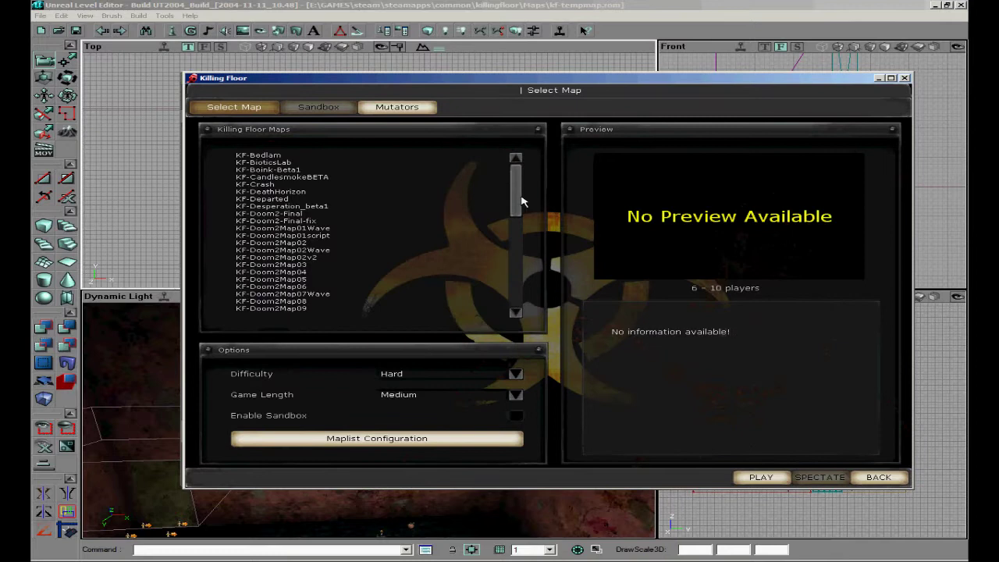
drag(518, 200, 522, 307)
click(276, 295)
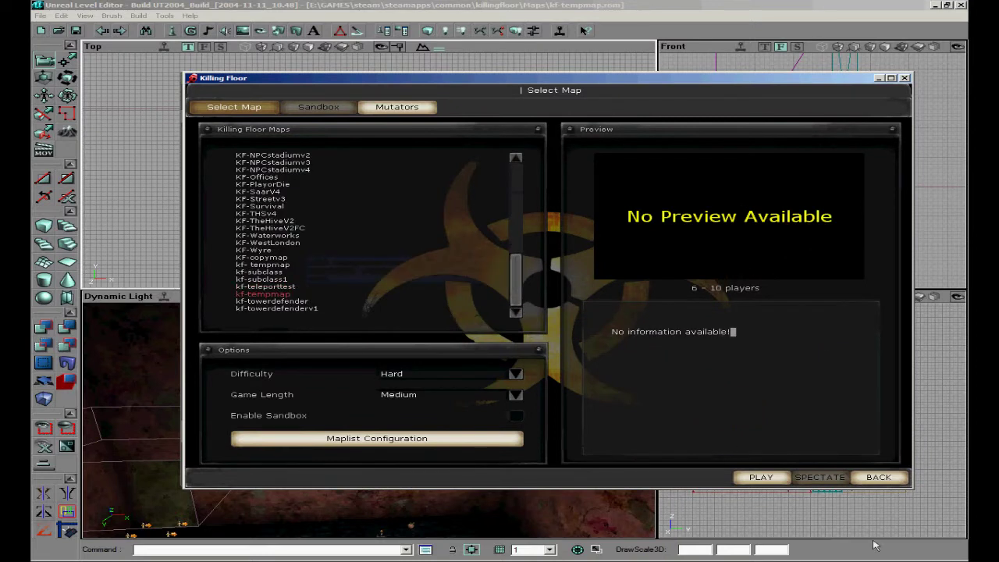
- Set the difficulty to Beginner and the game length to Short, launch the match, and ready up in the lobby
click(515, 374)
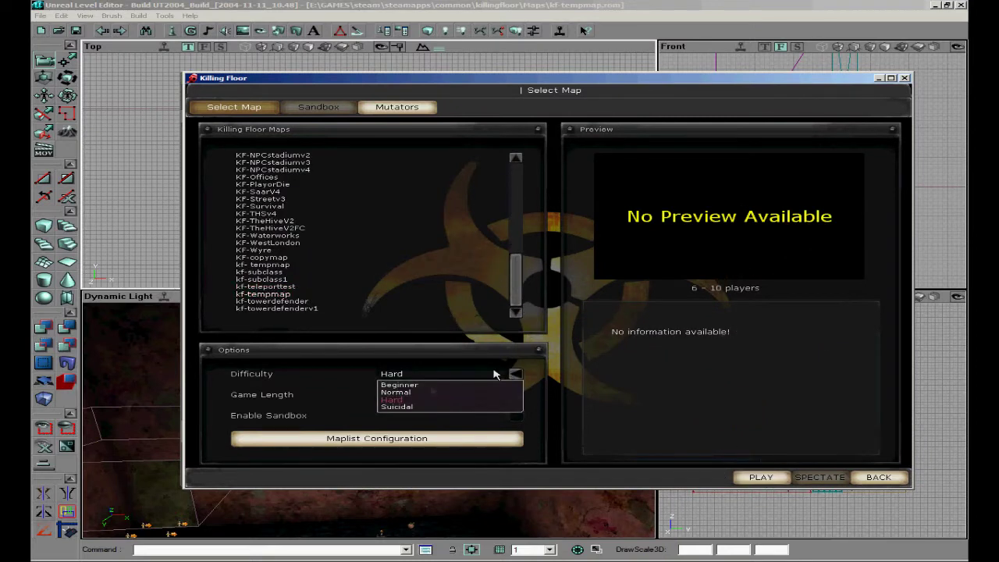
click(399, 384)
click(437, 394)
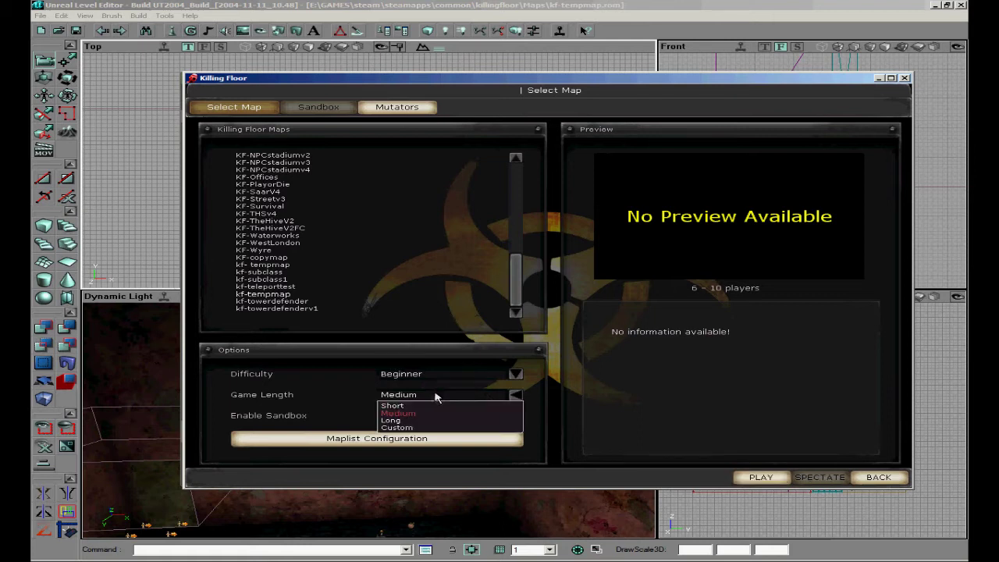
click(414, 403)
click(764, 477)
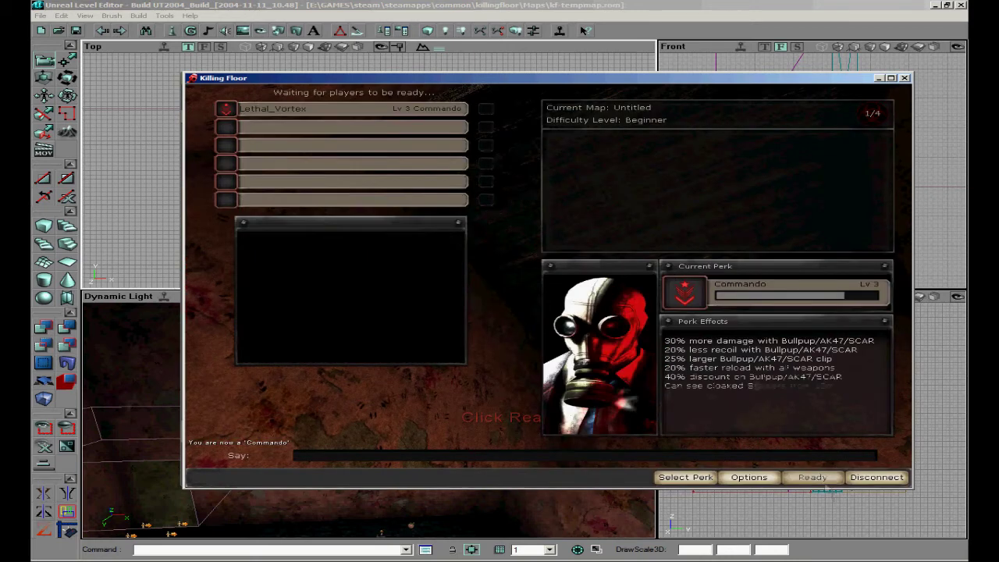
click(819, 481)
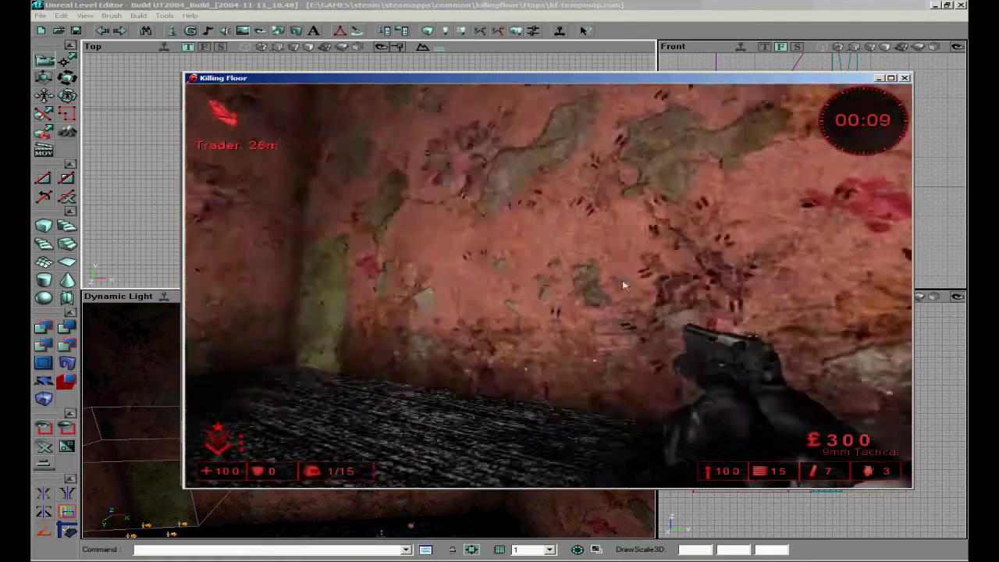
- Play through the first wave in the main room until the trader shop opens
key(s)
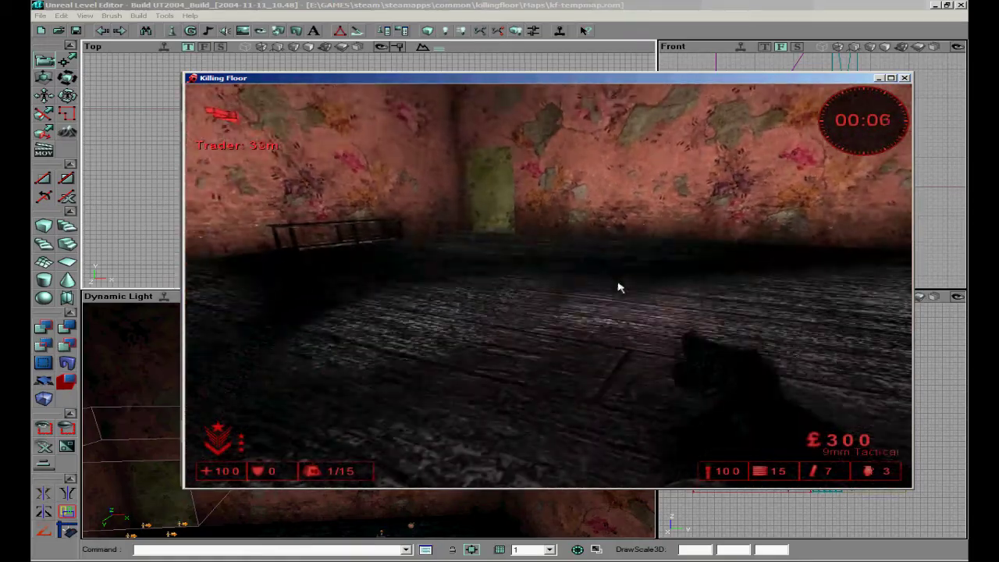
click(619, 287)
key(s)
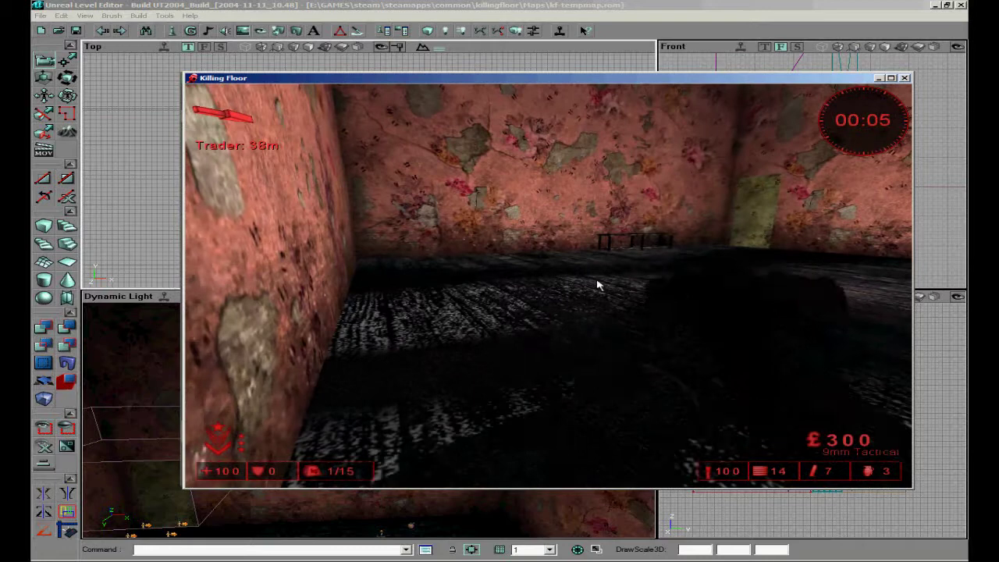
key(w)
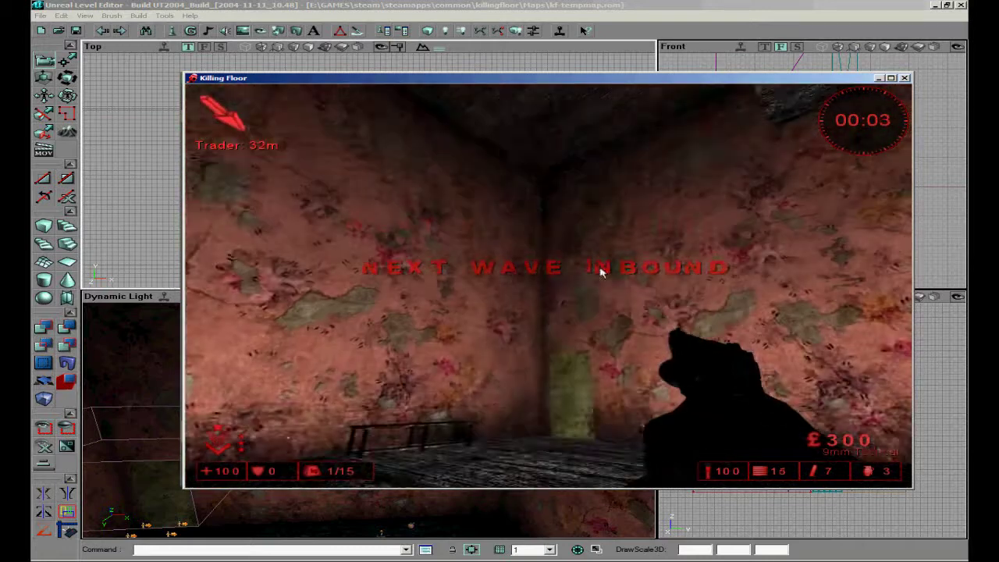
key(w)
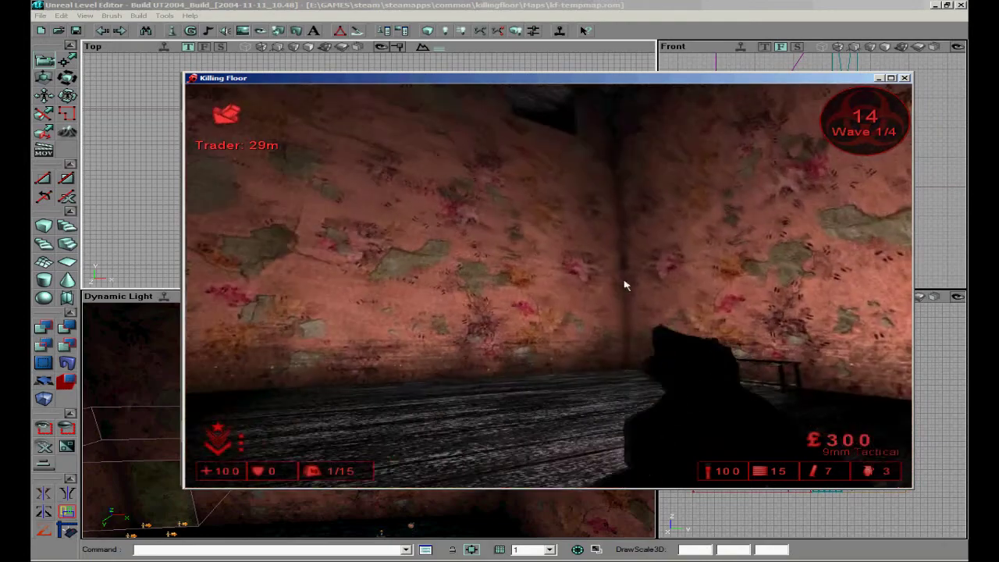
key(s)
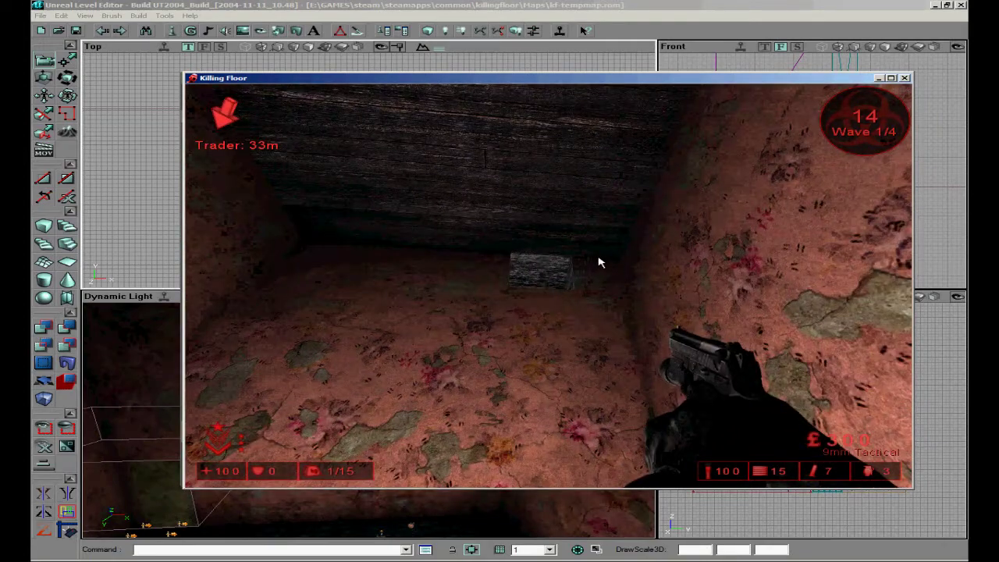
right_click(593, 286)
click(592, 301)
click(590, 302)
click(589, 303)
right_click(589, 303)
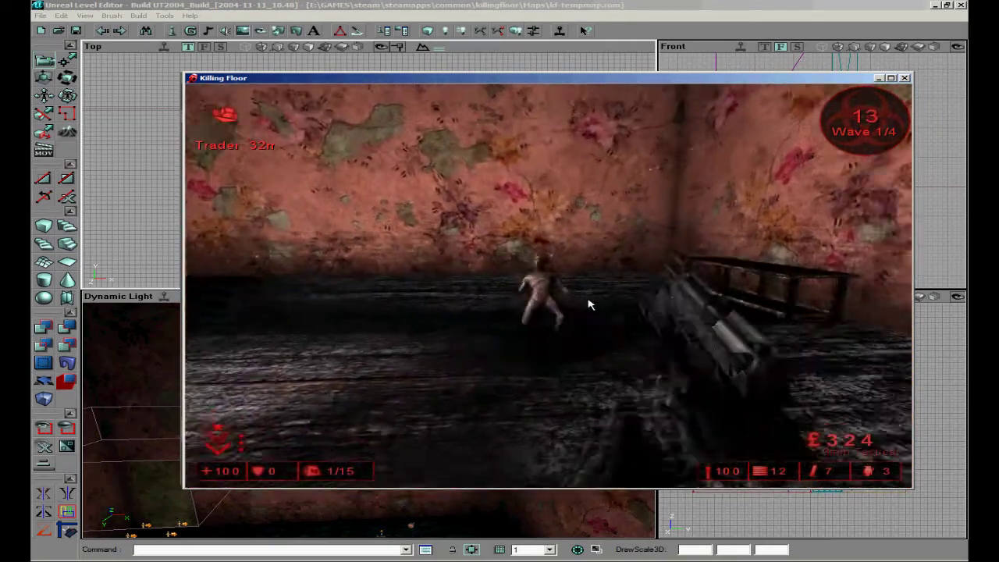
key(w)
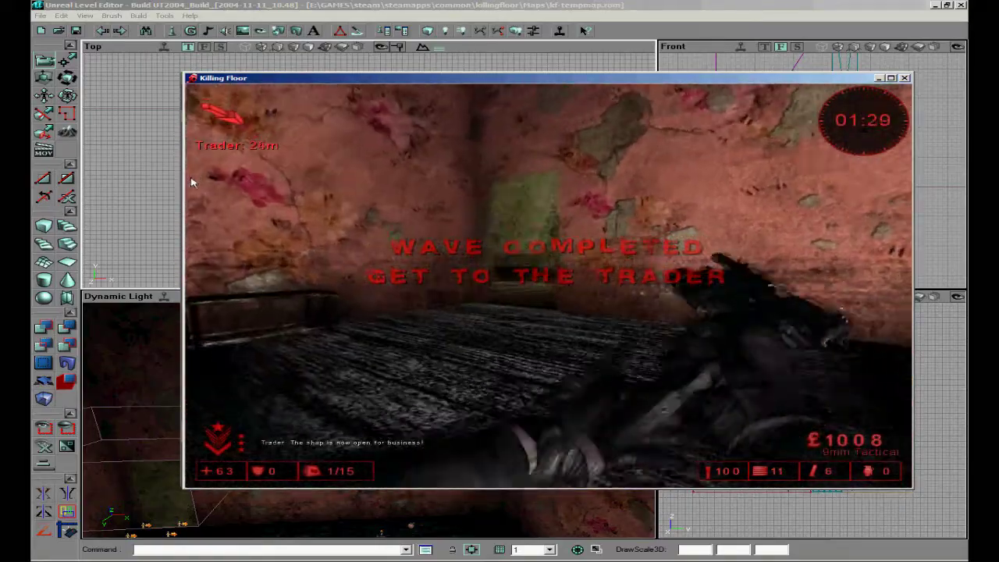
- Test the shop by entering the trader room, buying an AK47, and returning to the main room to watch the door
key(w)
click(196, 171)
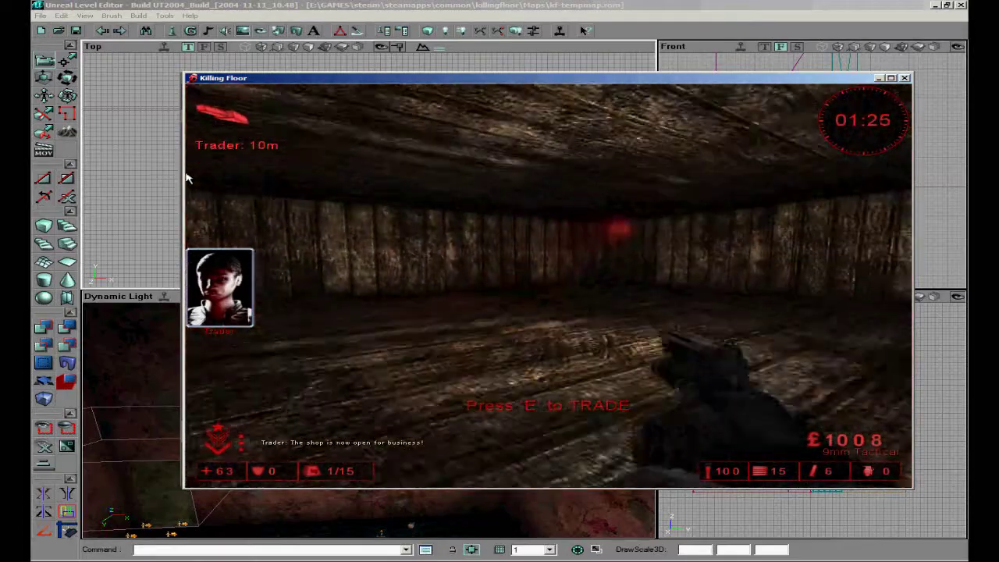
key(e)
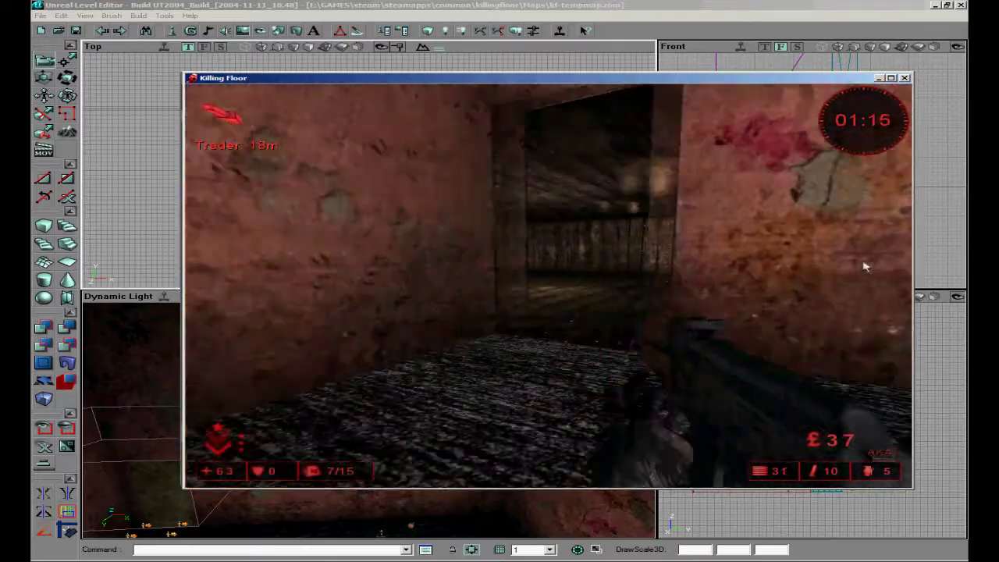
key(s)
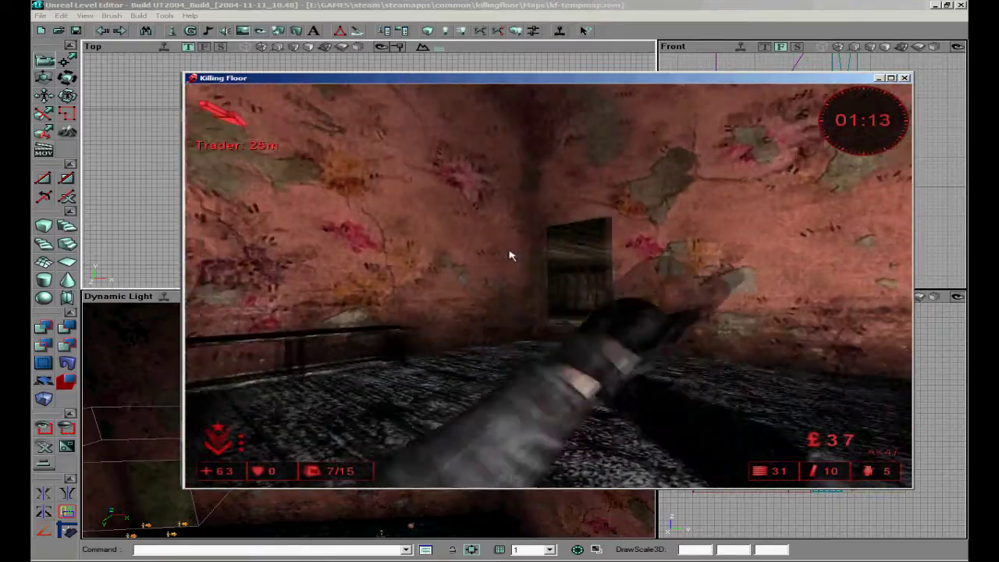